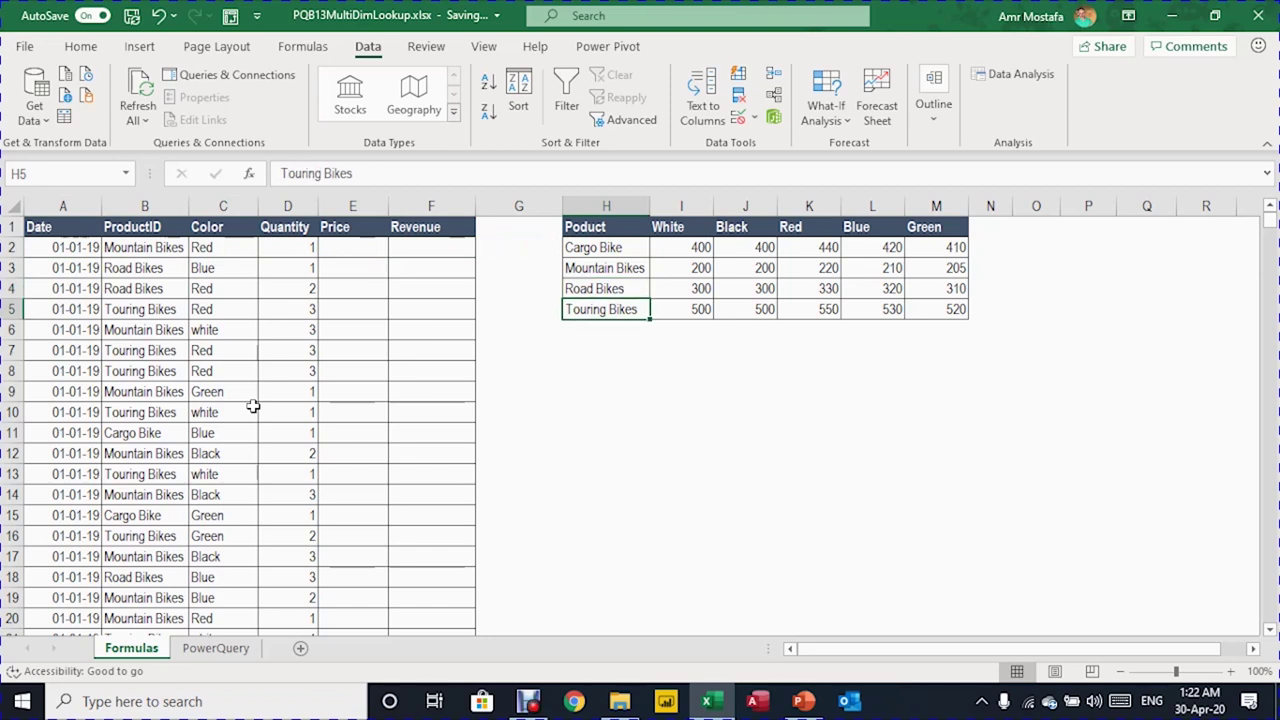
- Examine the product names and the color headers of the price table in H1:M5
key(Down)
key(Down)
key(Down)
key(Up)
key(Up)
key(Up)
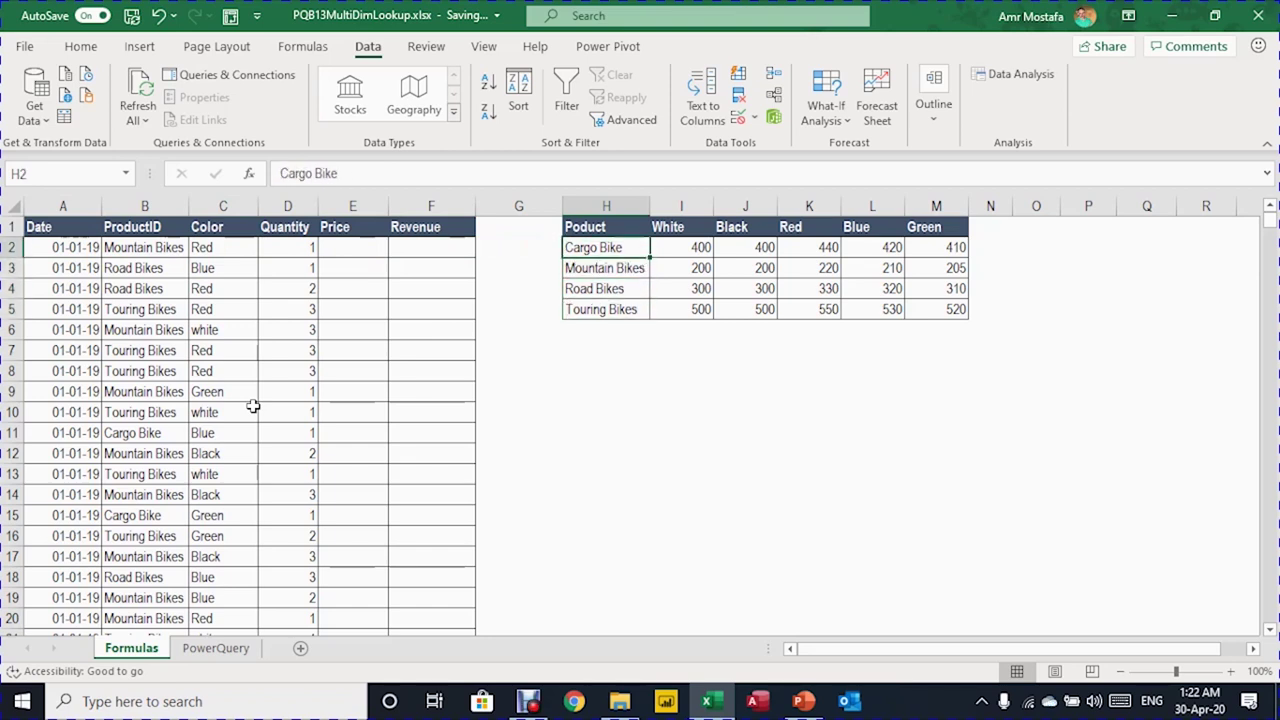
key(Up)
key(Right)
key(Right)
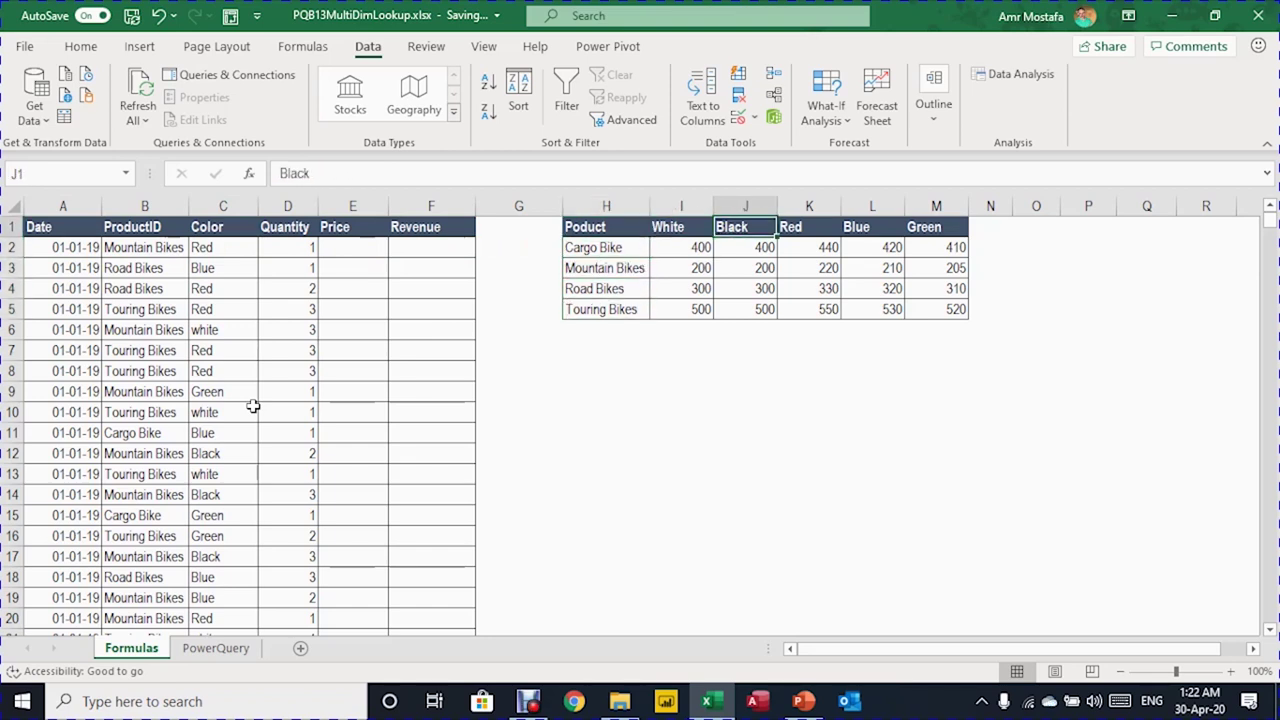
key(Right)
key(Right)
key(Right)
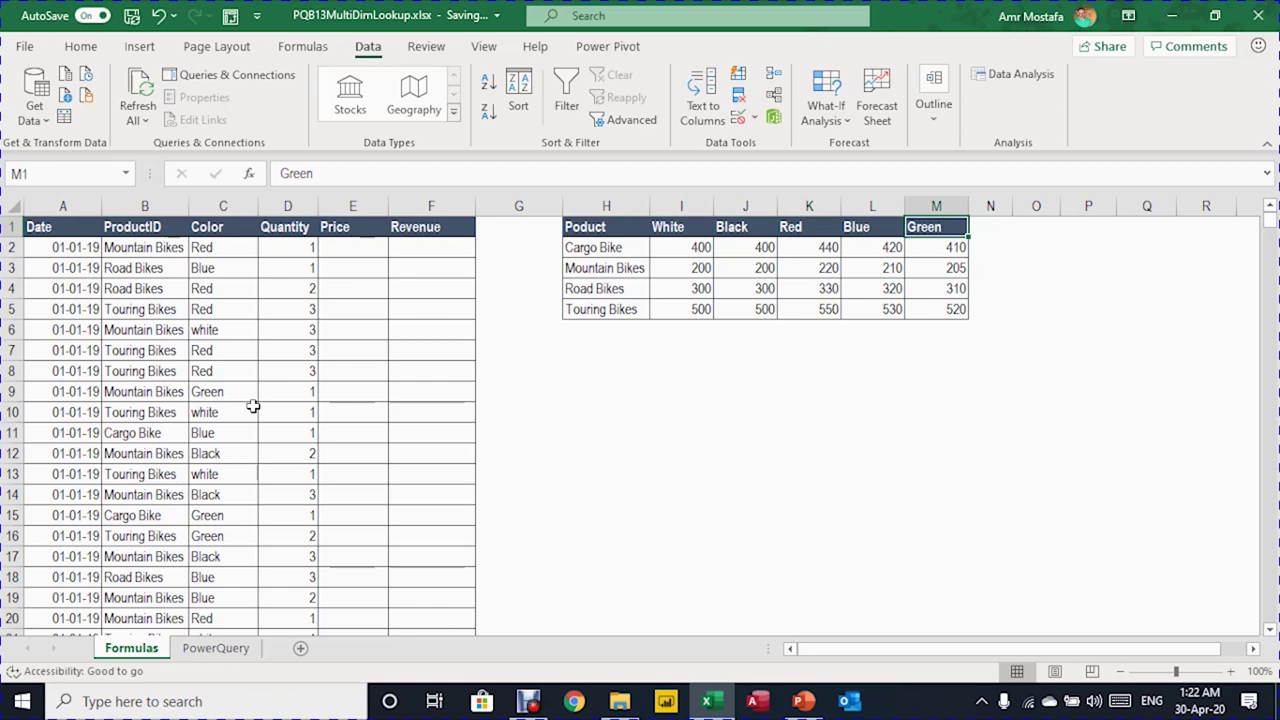
- Examine the Cargo Bike prices across the White, Black and Red columns of the price table
key(Left)
key(Left)
key(Left)
key(Left)
key(Down)
key(Left)
key(Right)
key(Up)
key(Down)
key(Down)
key(Up)
key(Right)
key(Right)
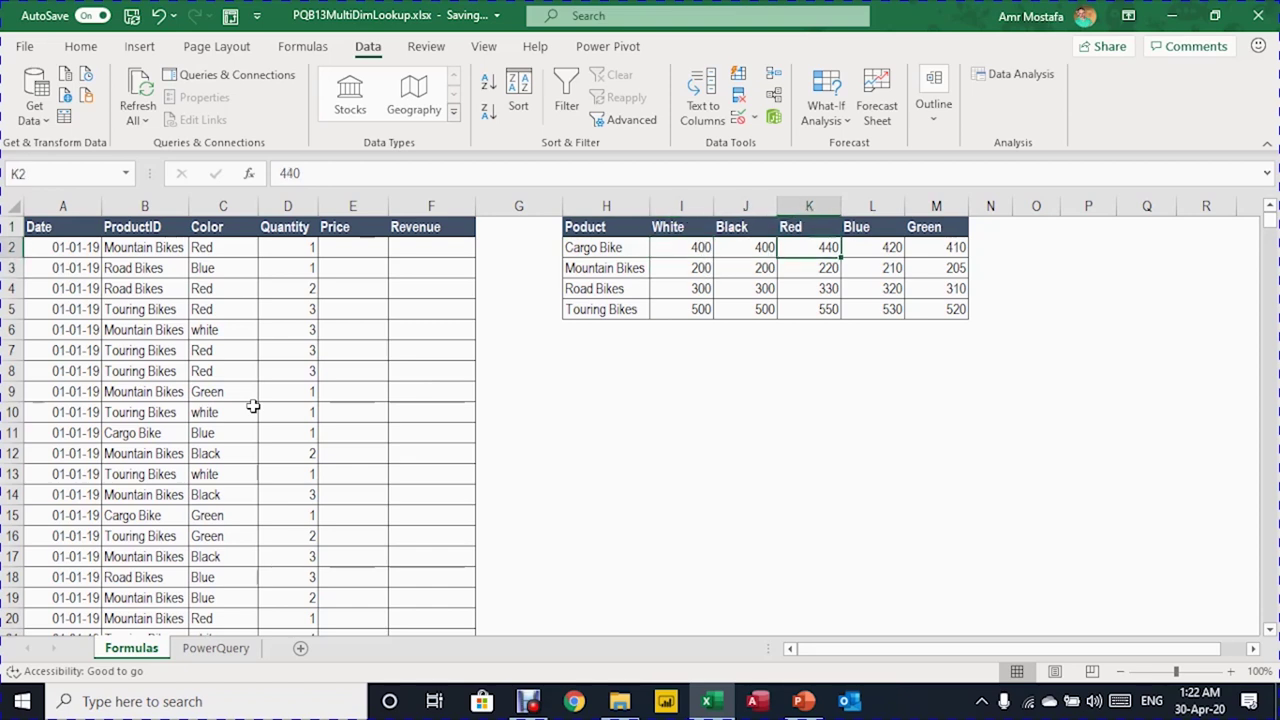
- Examine the Mountain Bikes prices for each color in the price table
key(Left)
key(Left)
key(Left)
key(Down)
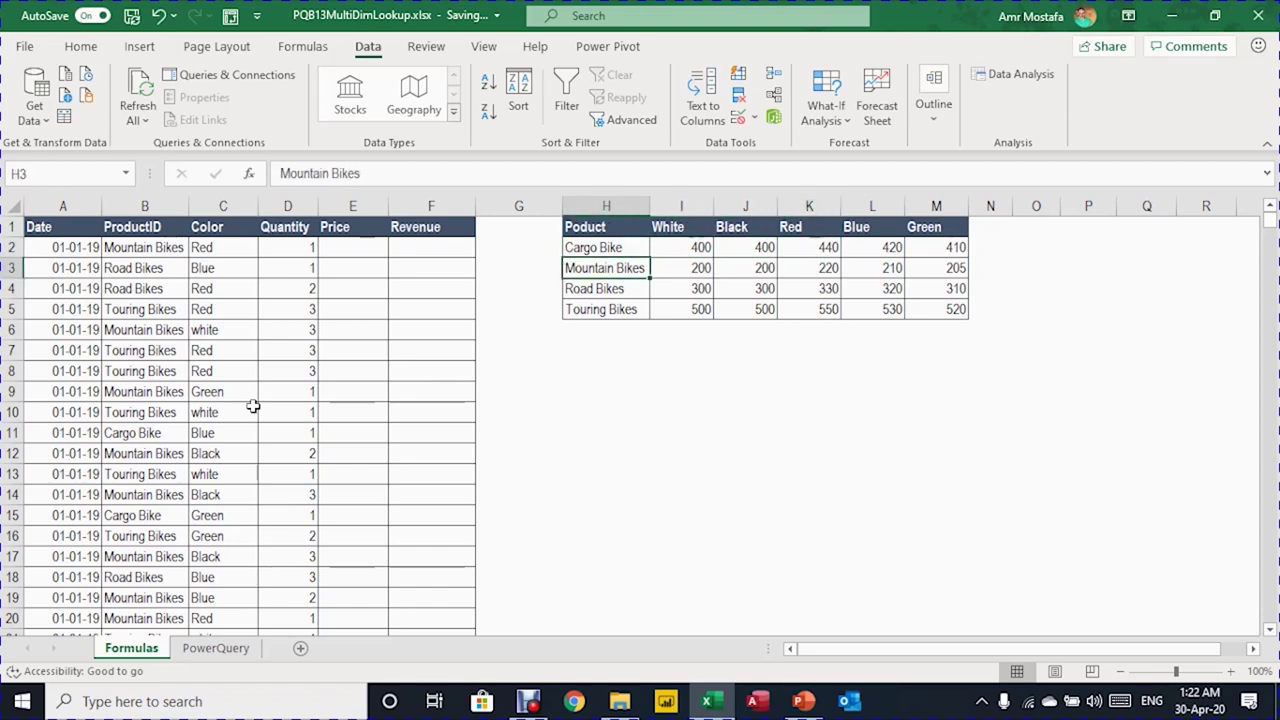
key(Right)
key(Right)
key(Left)
key(Right)
key(Right)
key(Right)
key(Right)
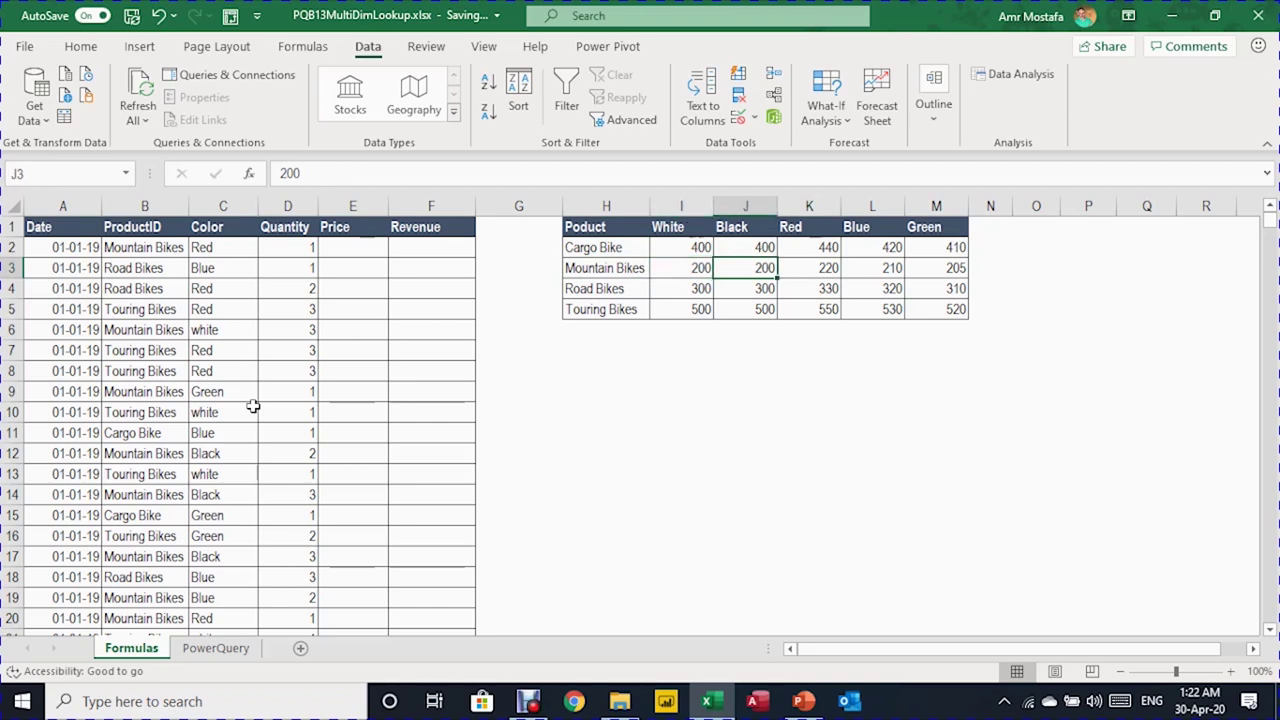
key(Left)
key(Left)
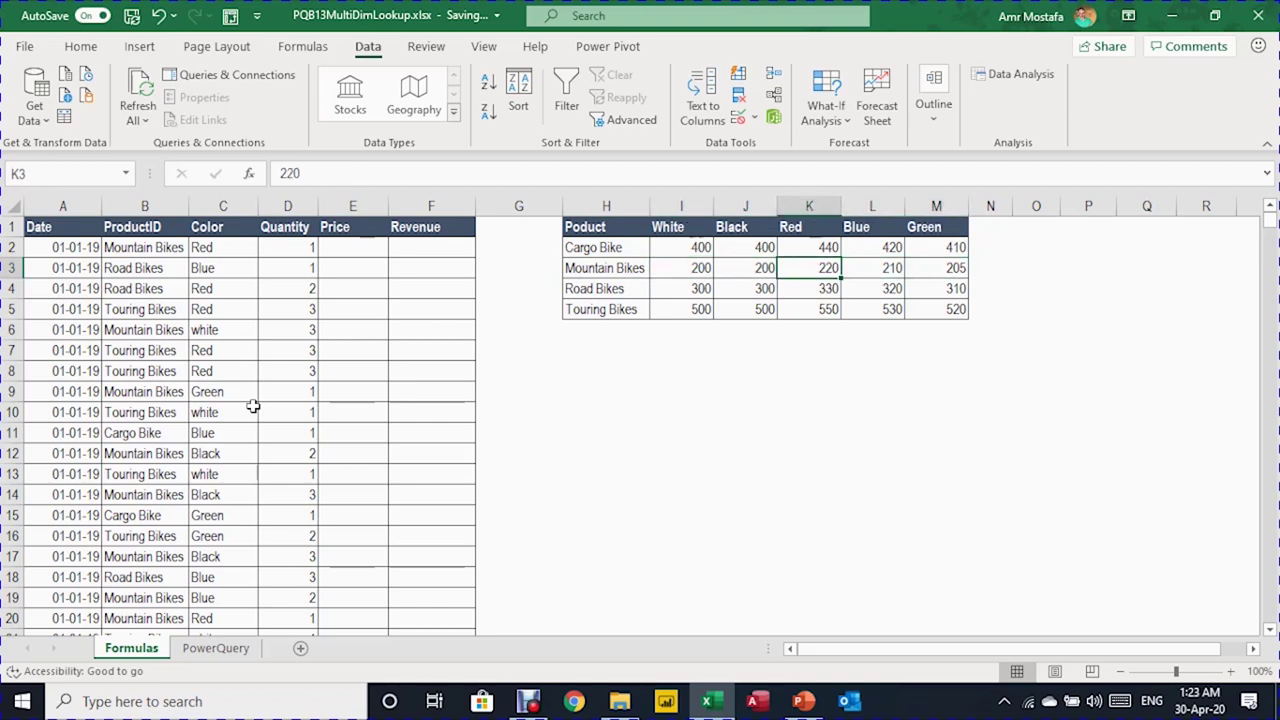
- Examine the Color, Quantity, Price and Revenue columns in the first rows of the sales table
key(Left)
key(Left)
key(Left)
key(Left)
key(Left)
key(Left)
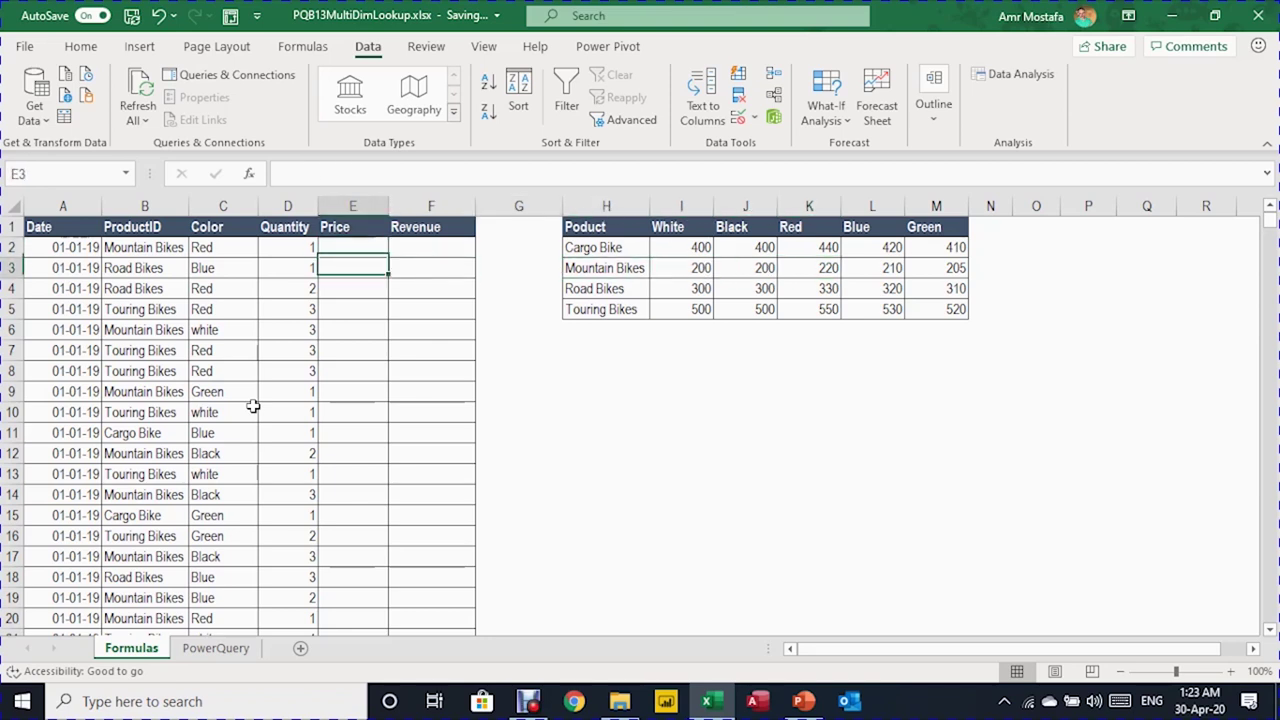
key(Right)
key(Right)
key(Right)
key(Right)
key(Up)
key(Left)
key(Left)
key(Left)
key(Left)
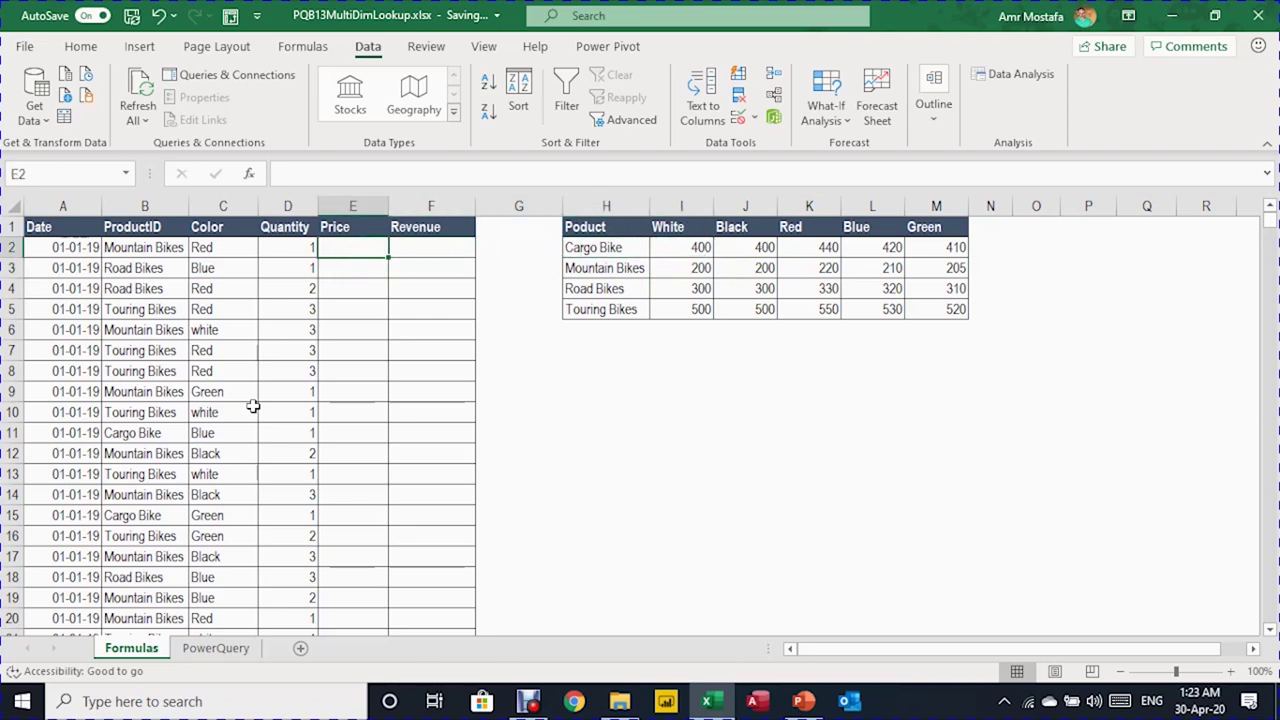
key(Down)
key(Down)
key(Left)
key(Left)
key(Left)
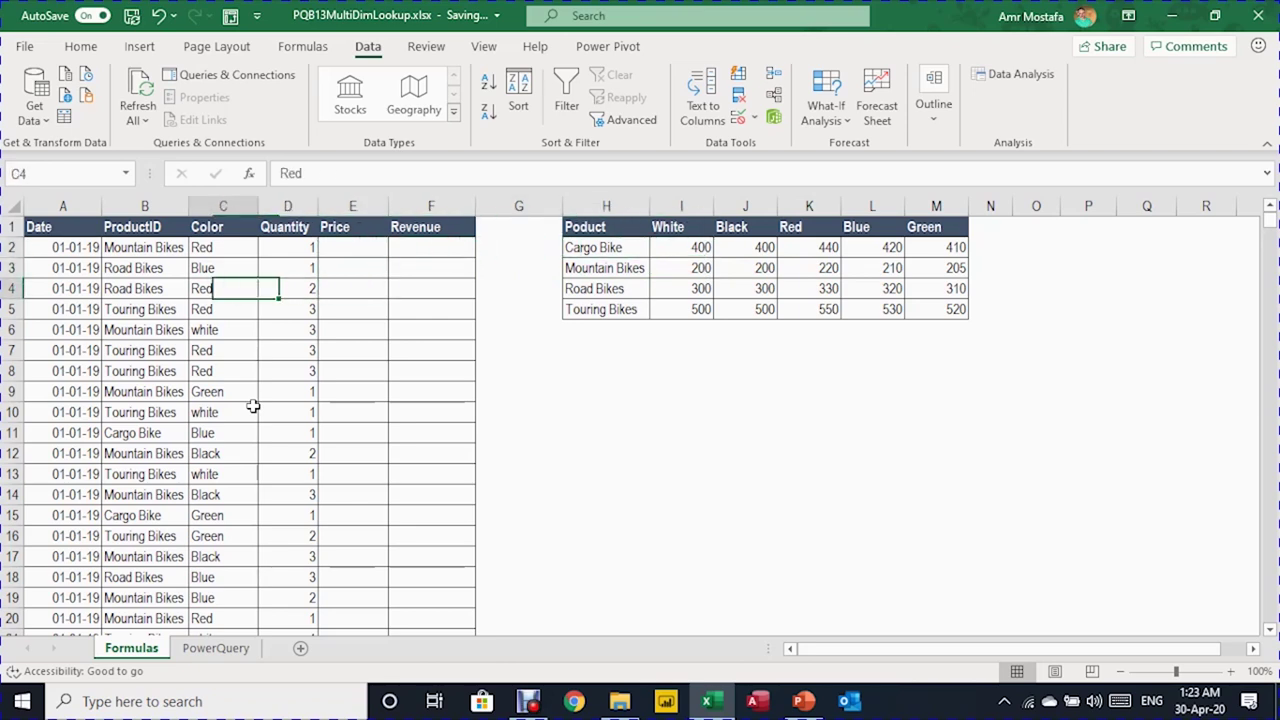
key(Right)
key(Right)
key(Right)
key(Right)
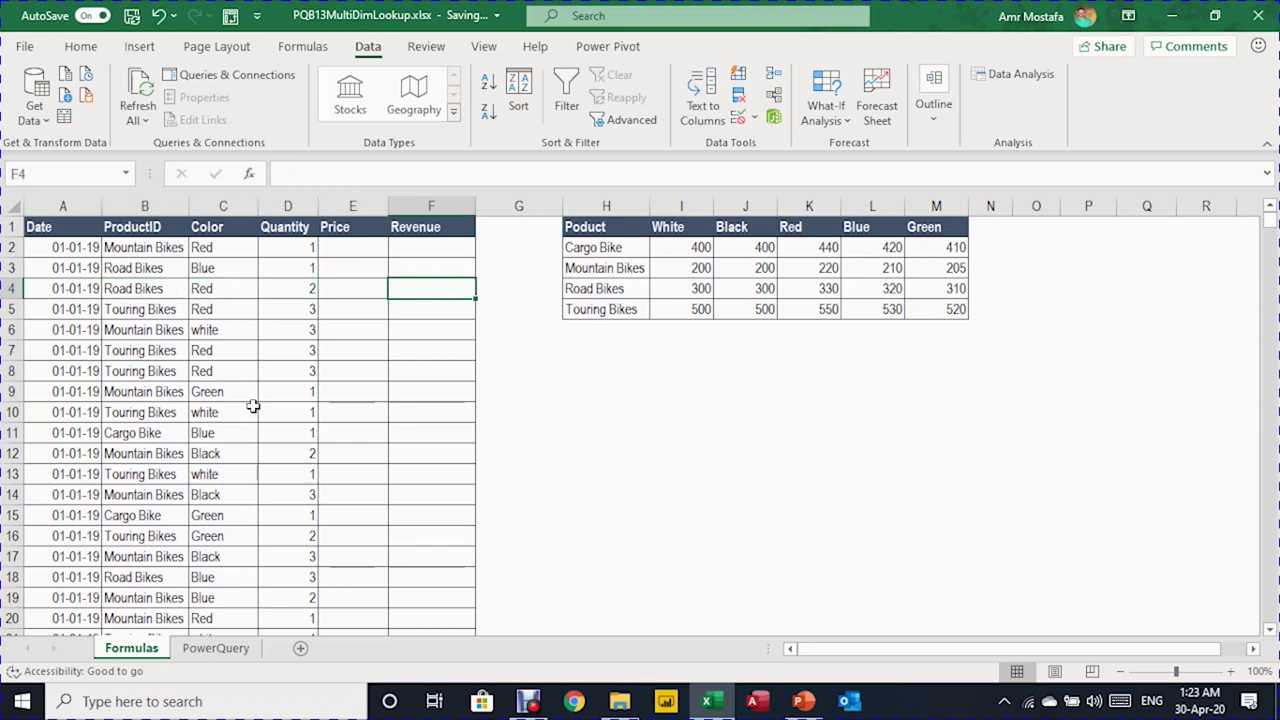
key(Up)
key(Up)
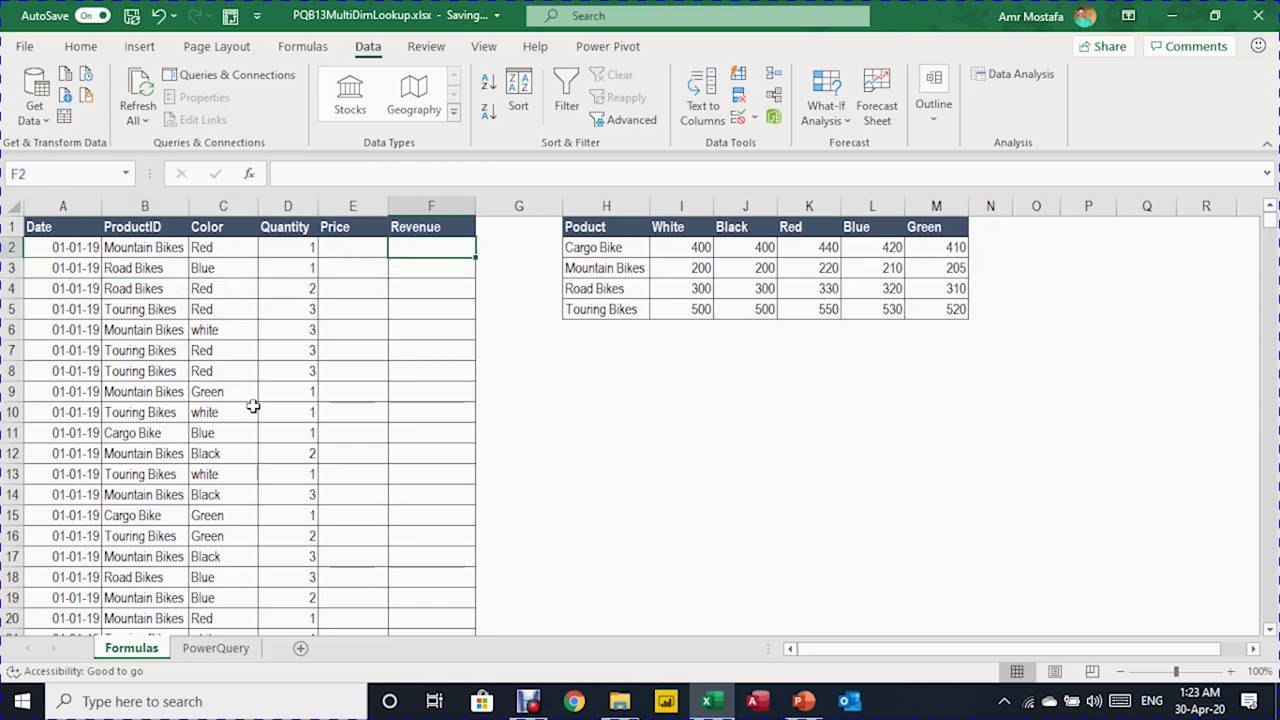
key(Left)
key(Left)
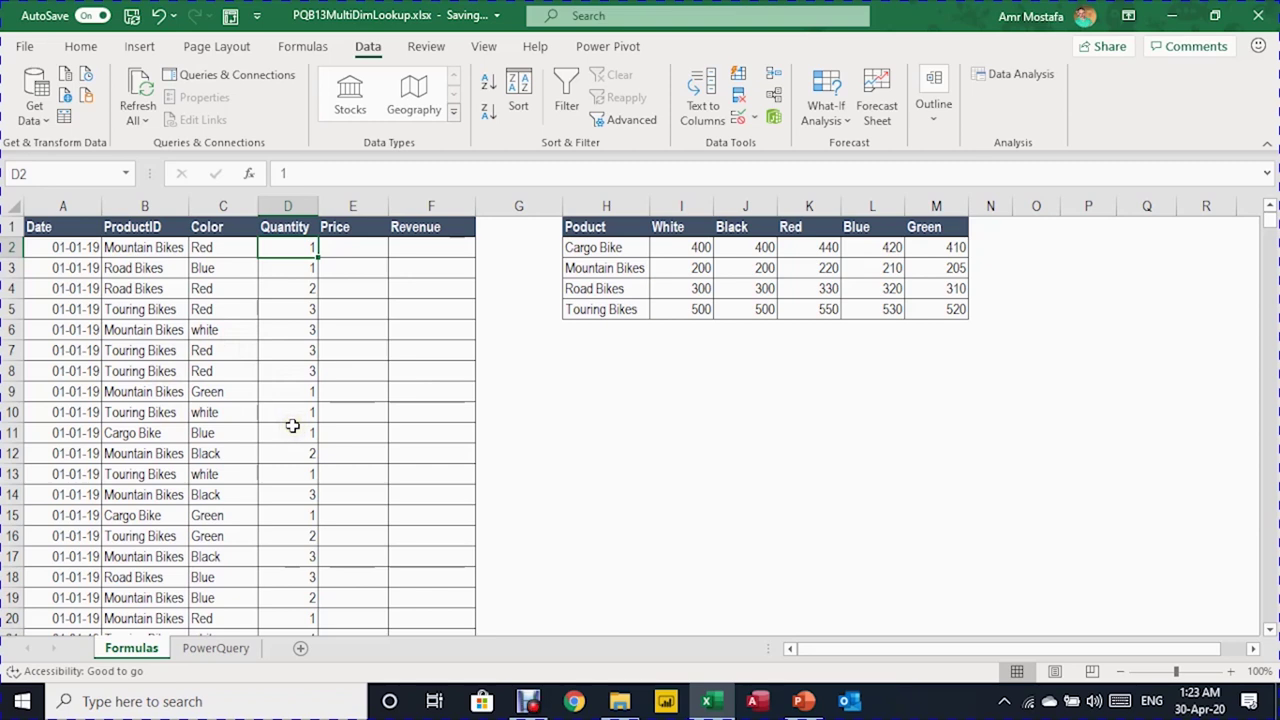
- Start a VLOOKUP formula in Price cell E2 with product cell B2 as the lookup value
click(345, 252)
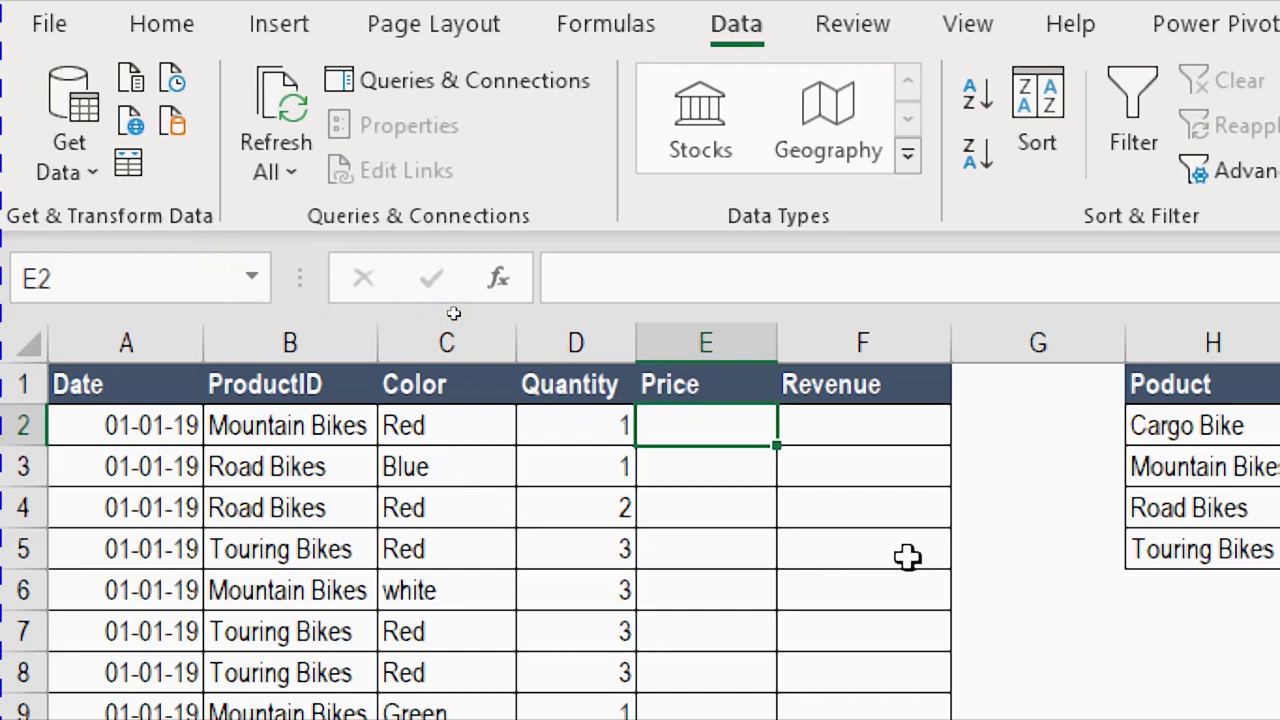
text(=)
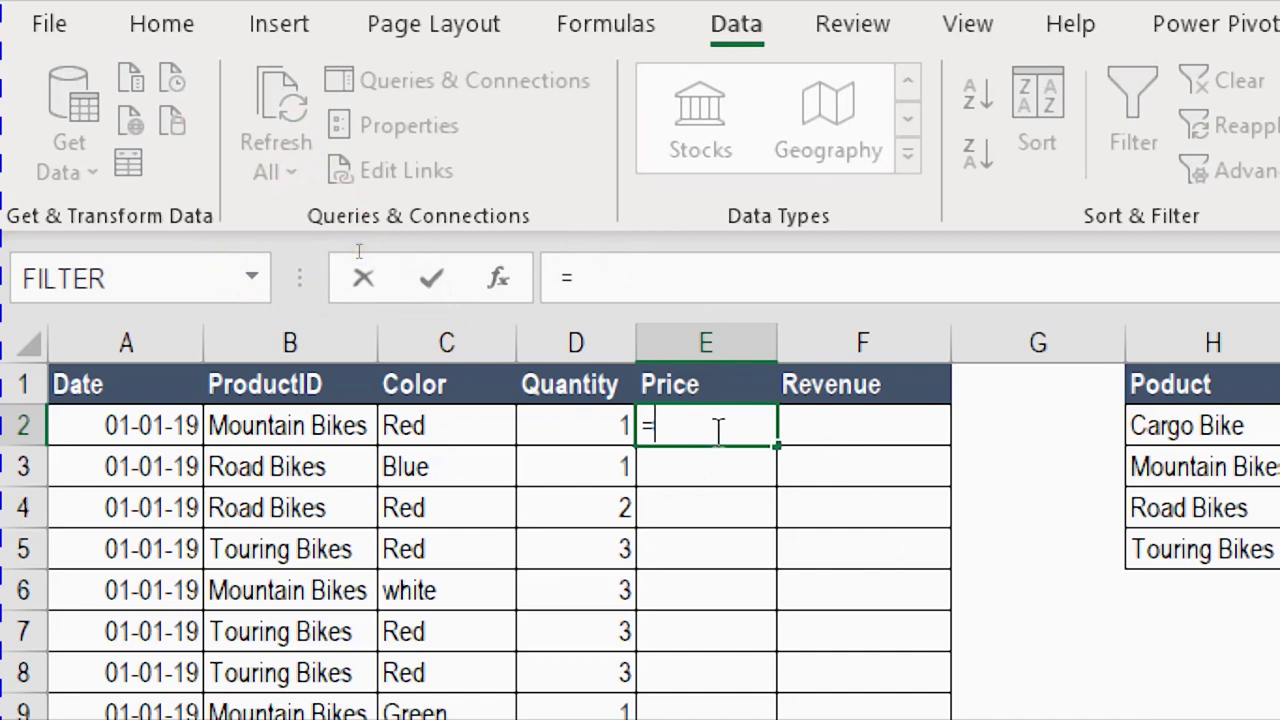
text(vl)
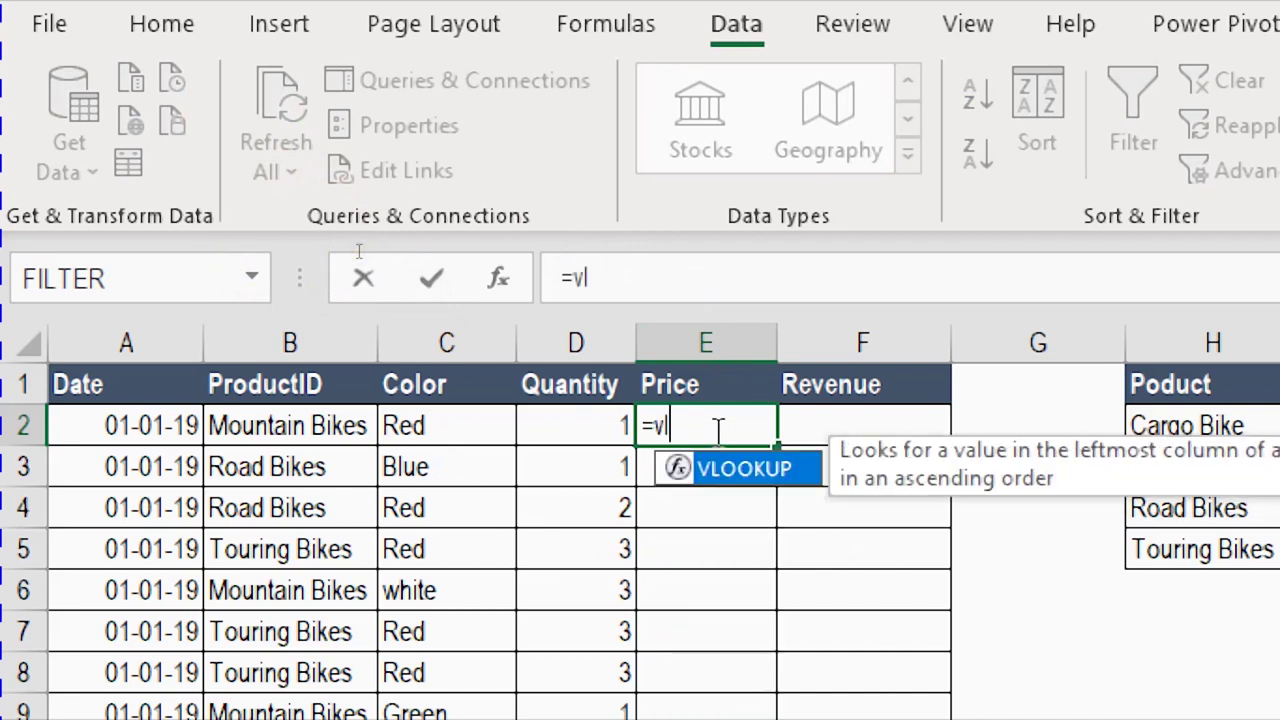
double_click(755, 474)
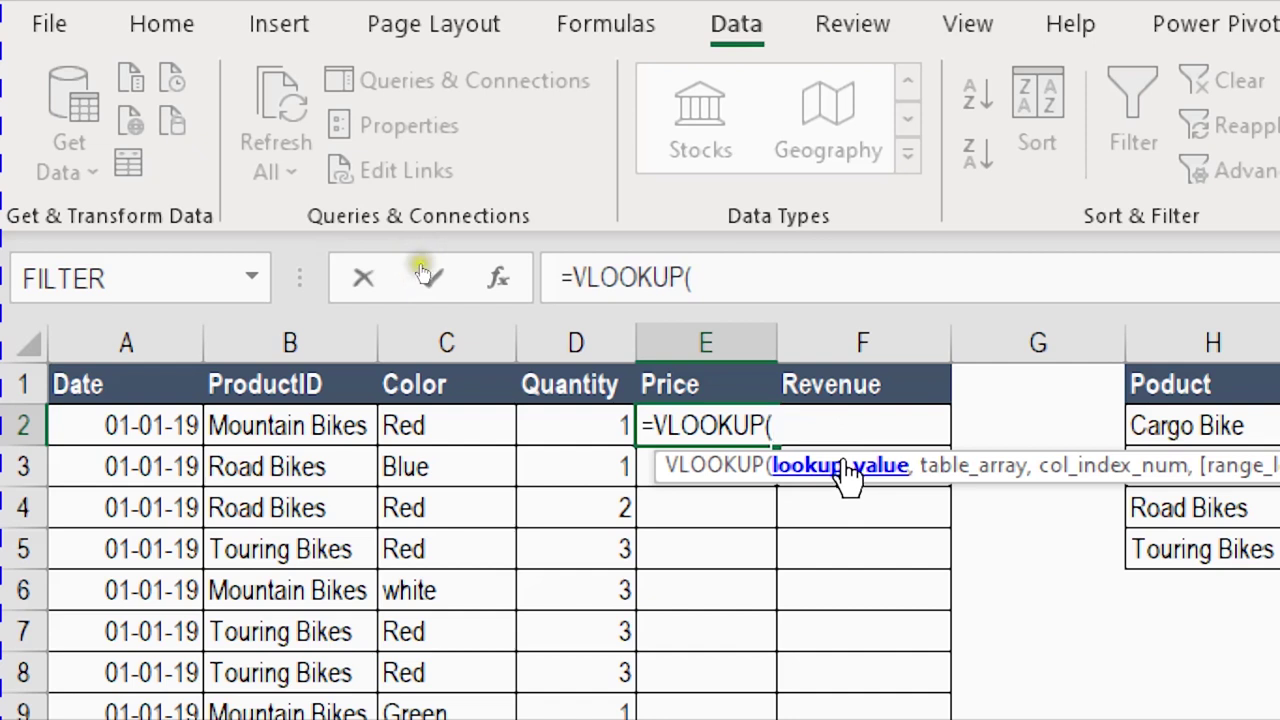
click(285, 430)
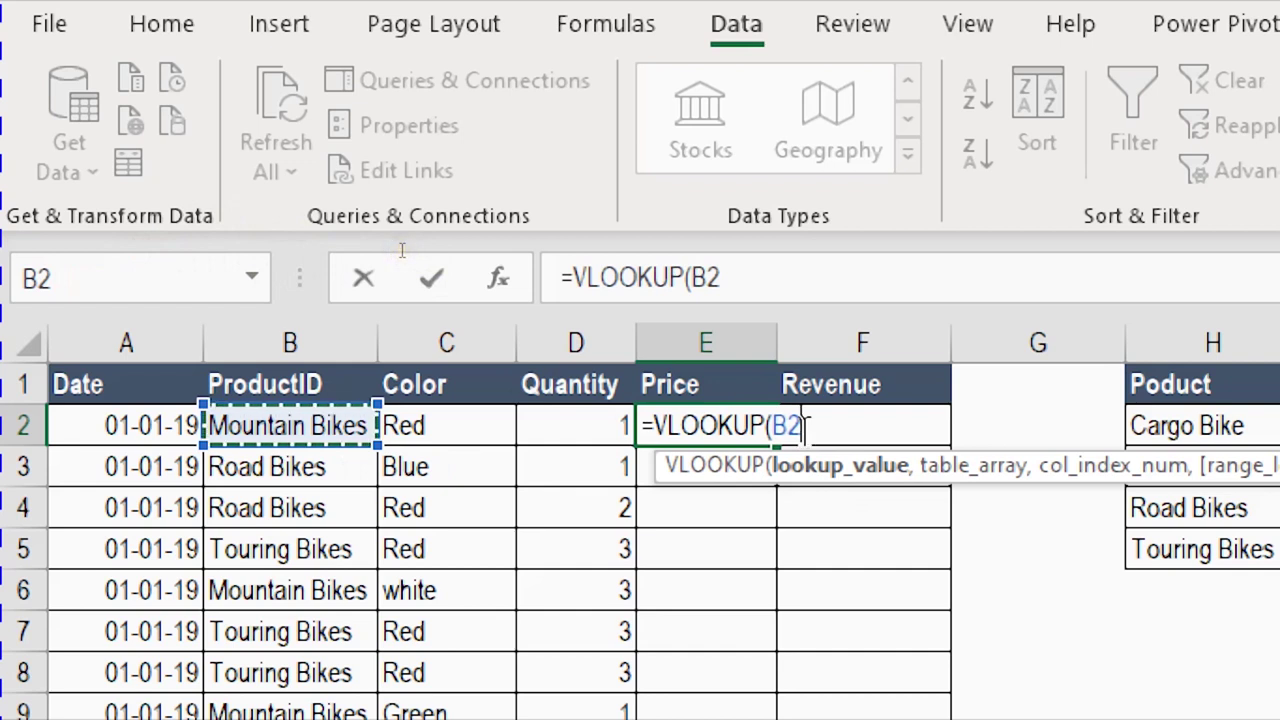
- Use the price table H1:M5 as the VLOOKUP table array and make it absolute as $H$1:$M$5
text(,)
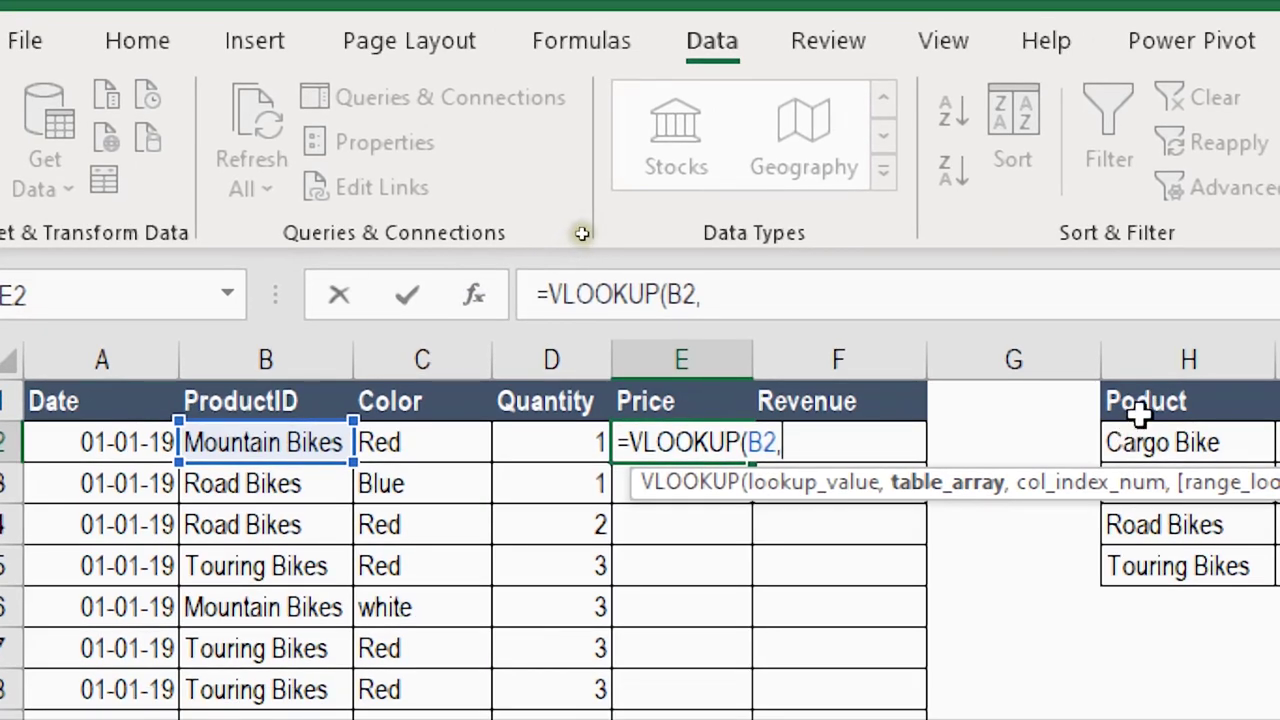
drag(1145, 402, 1279, 398)
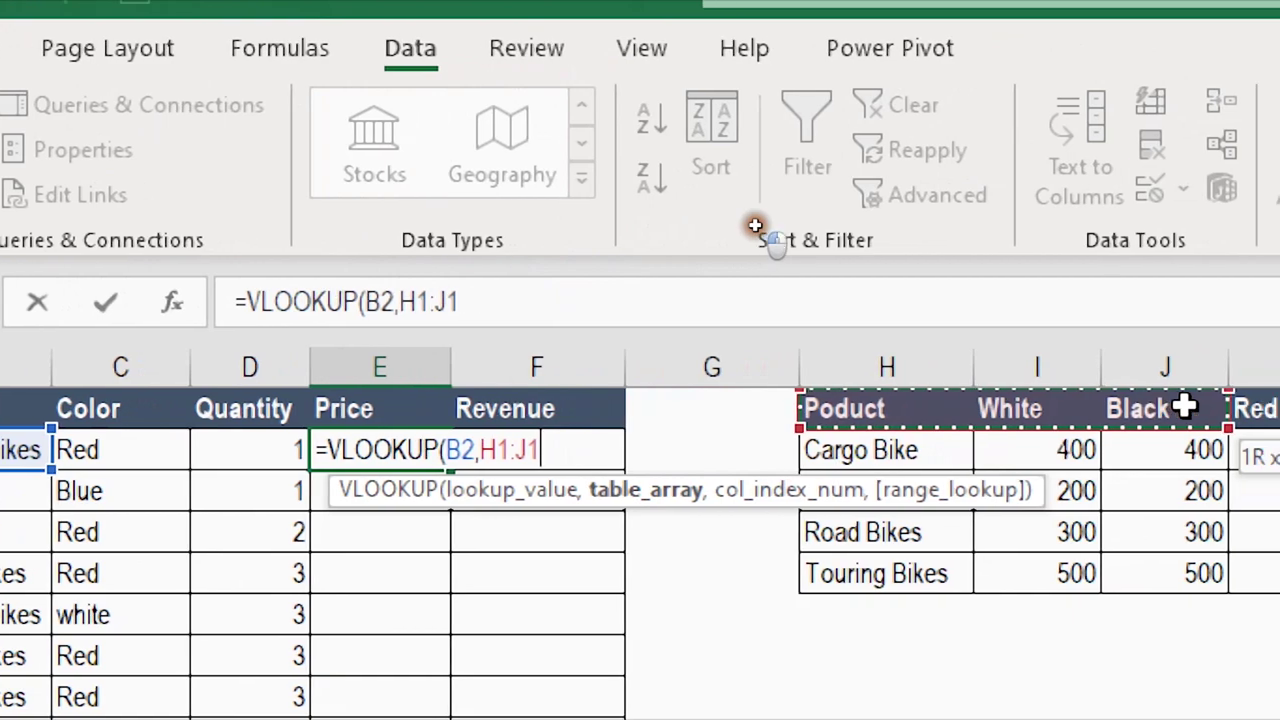
drag(1184, 405, 1279, 563)
drag(1236, 444, 1277, 455)
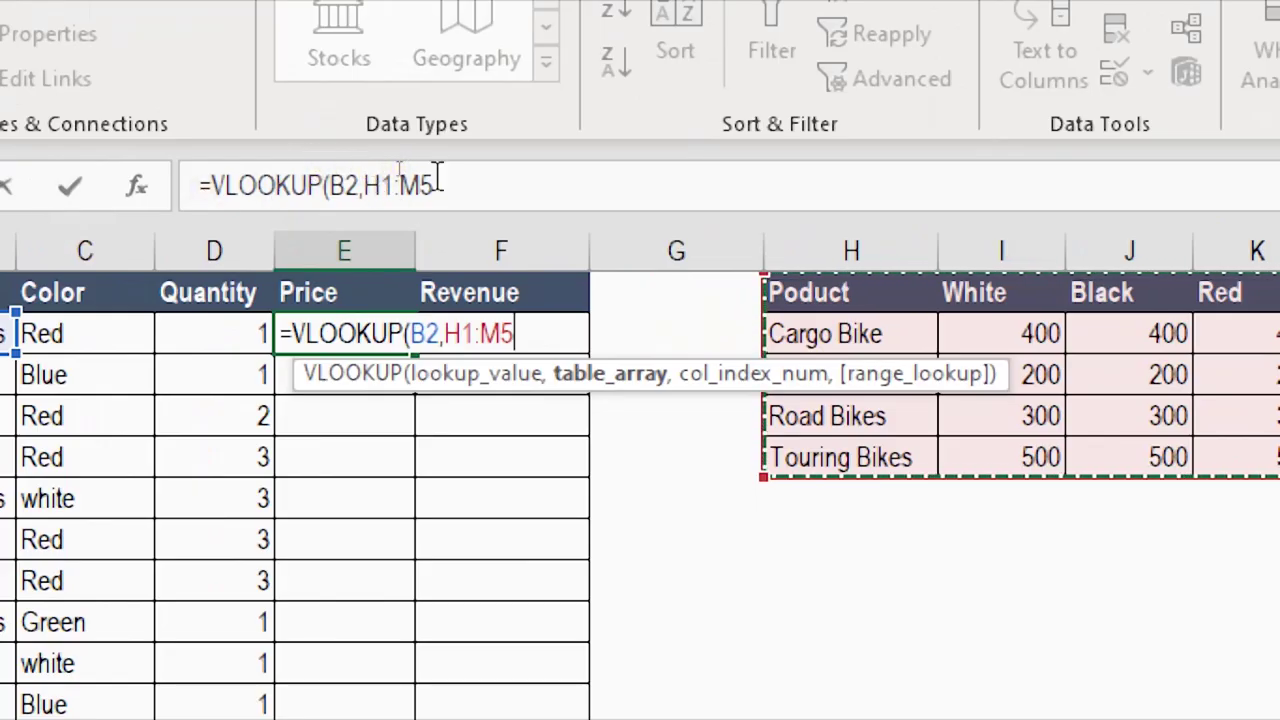
click(390, 185)
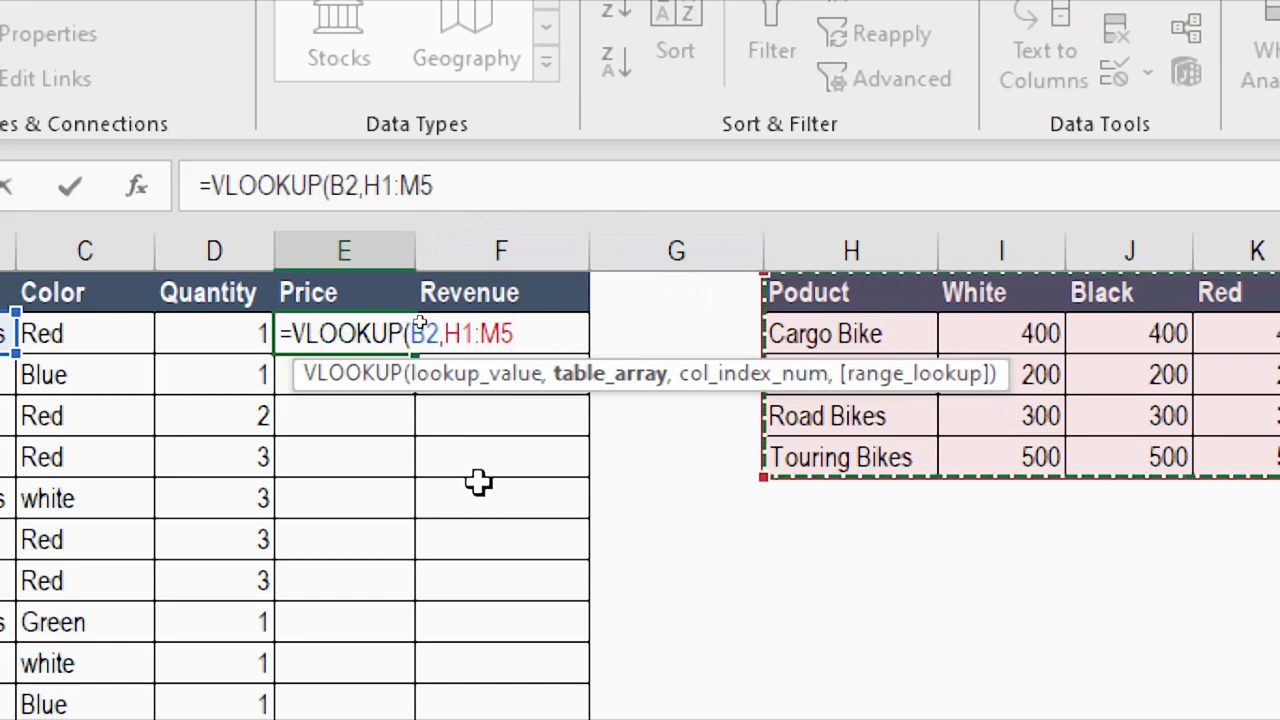
key(F4)
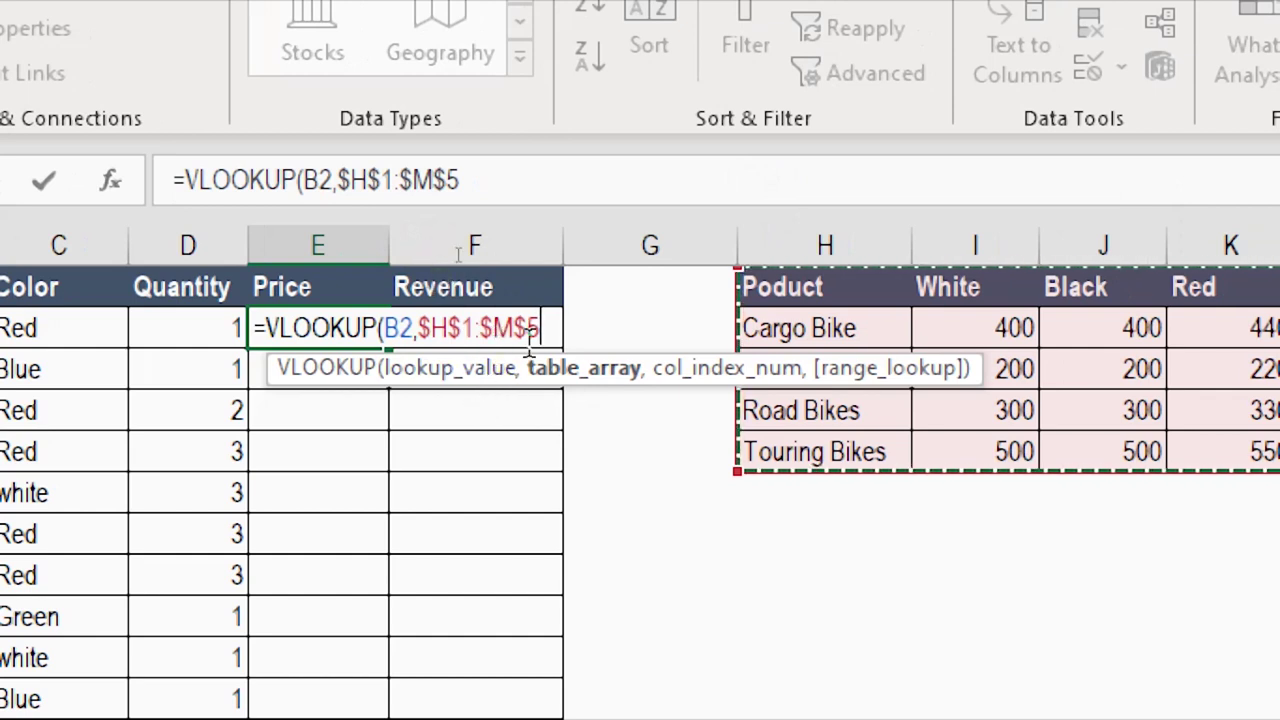
- Complete the VLOOKUP with column index 4 and FALSE for an exact match, and enter the formula
text(,4)
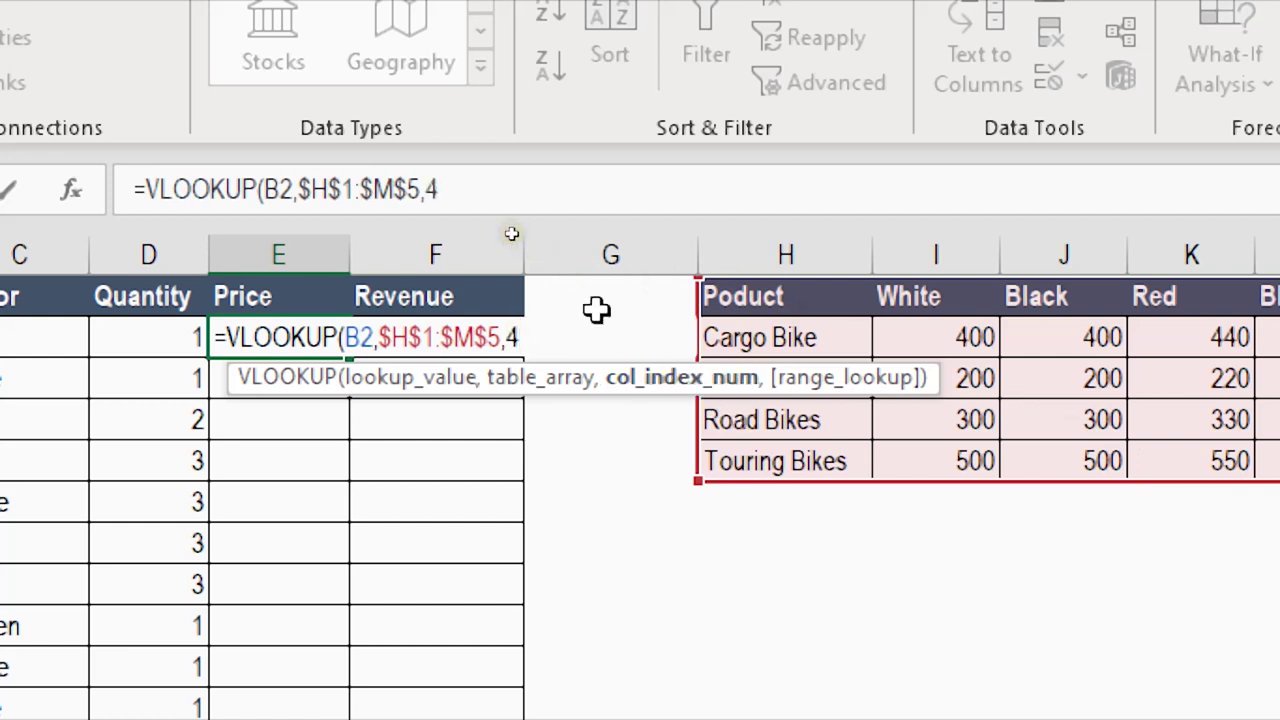
text(,fa)
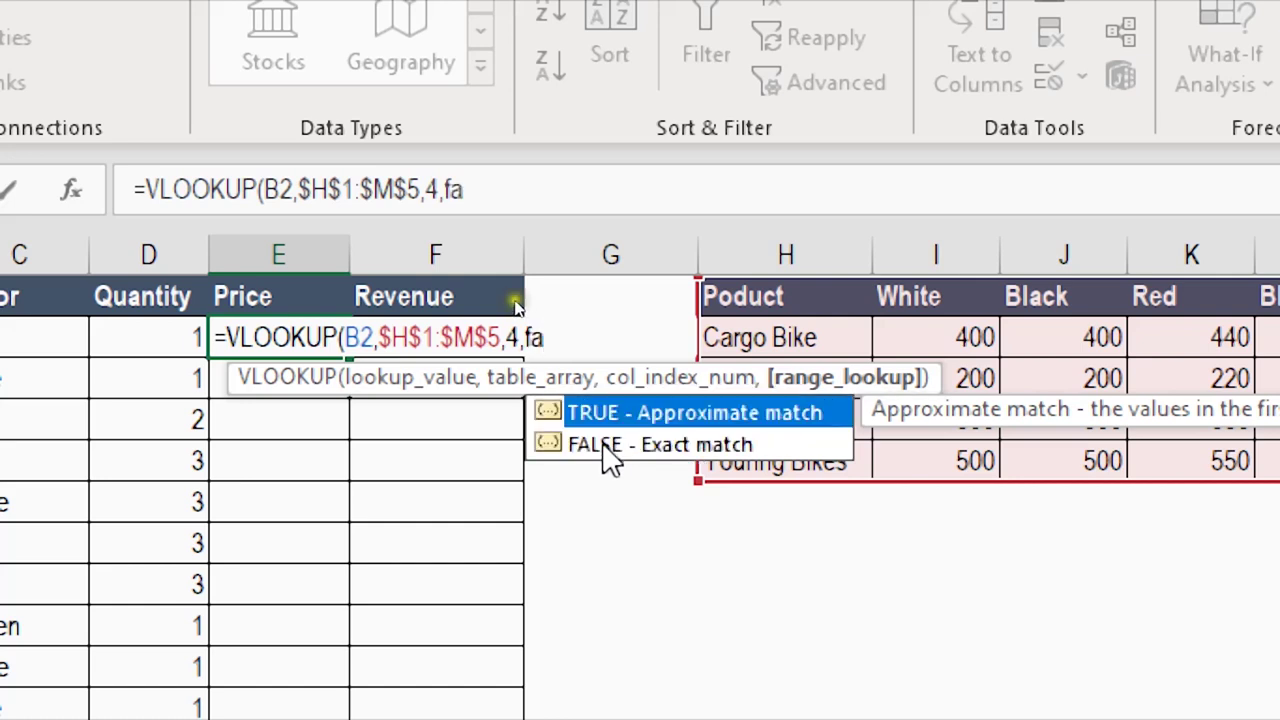
double_click(608, 447)
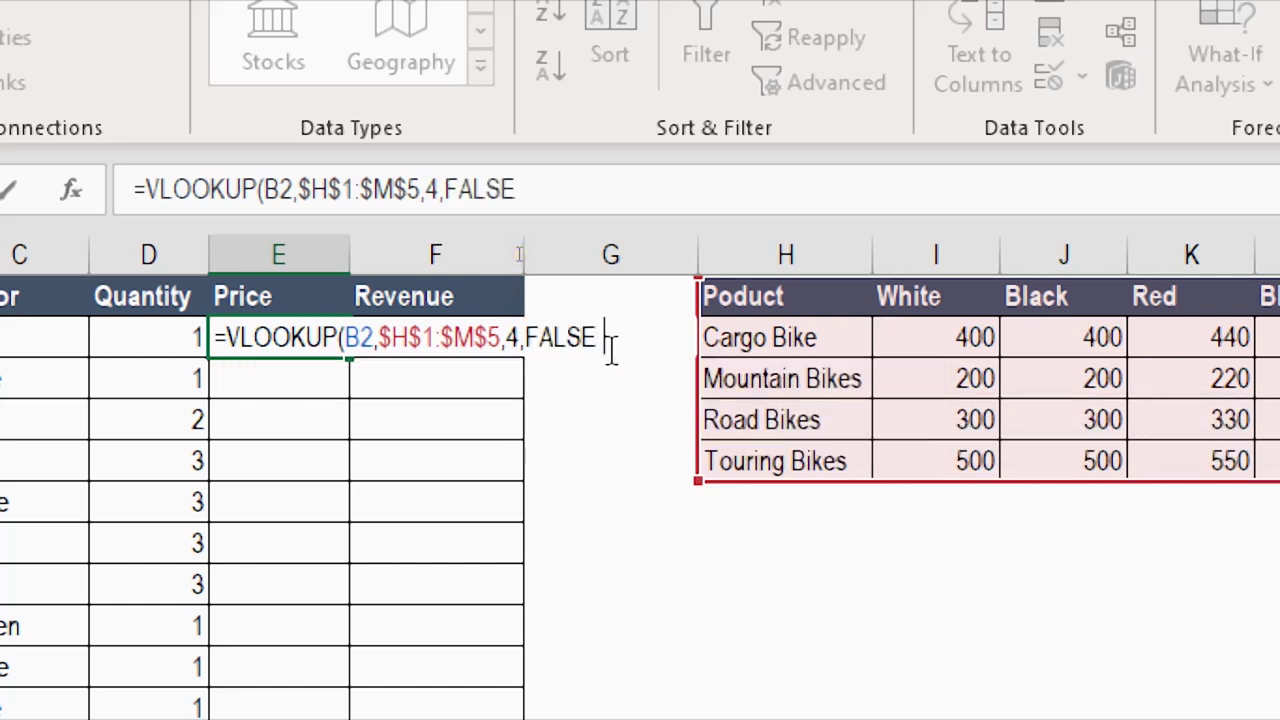
key(Return)
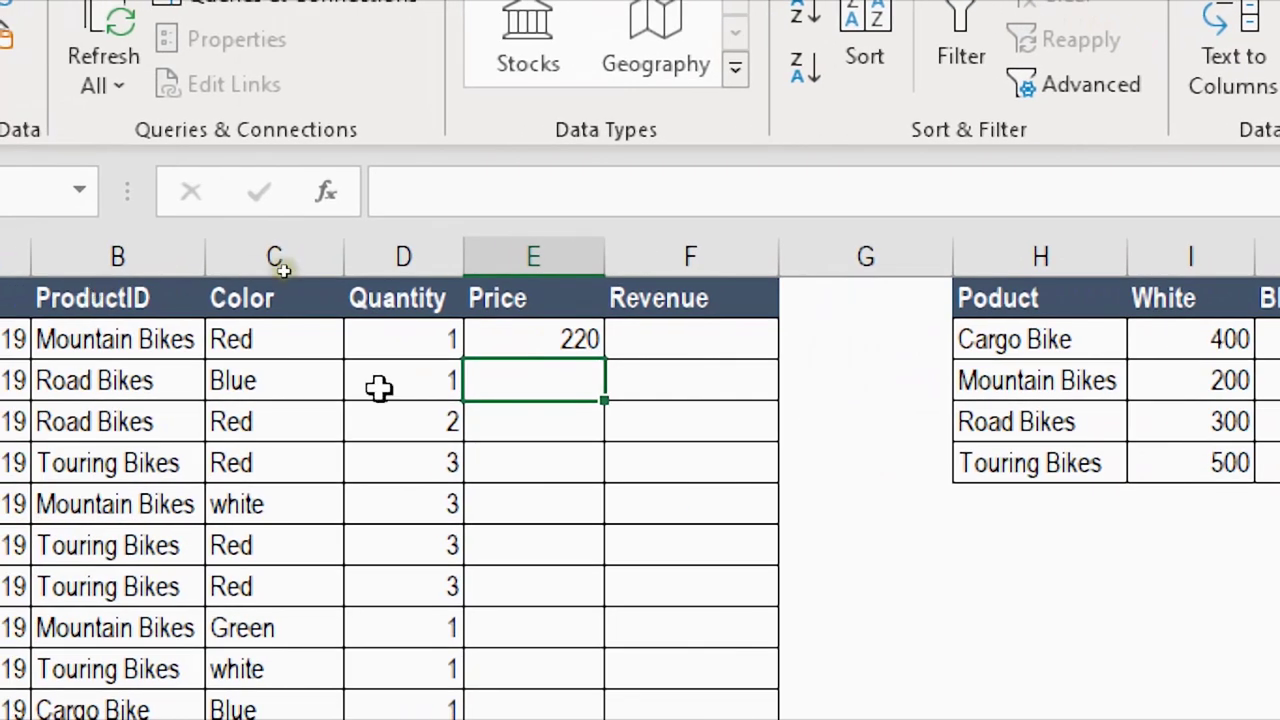
- Check the lookup formula in E2 against the Mountain Bikes row of the price table
click(465, 354)
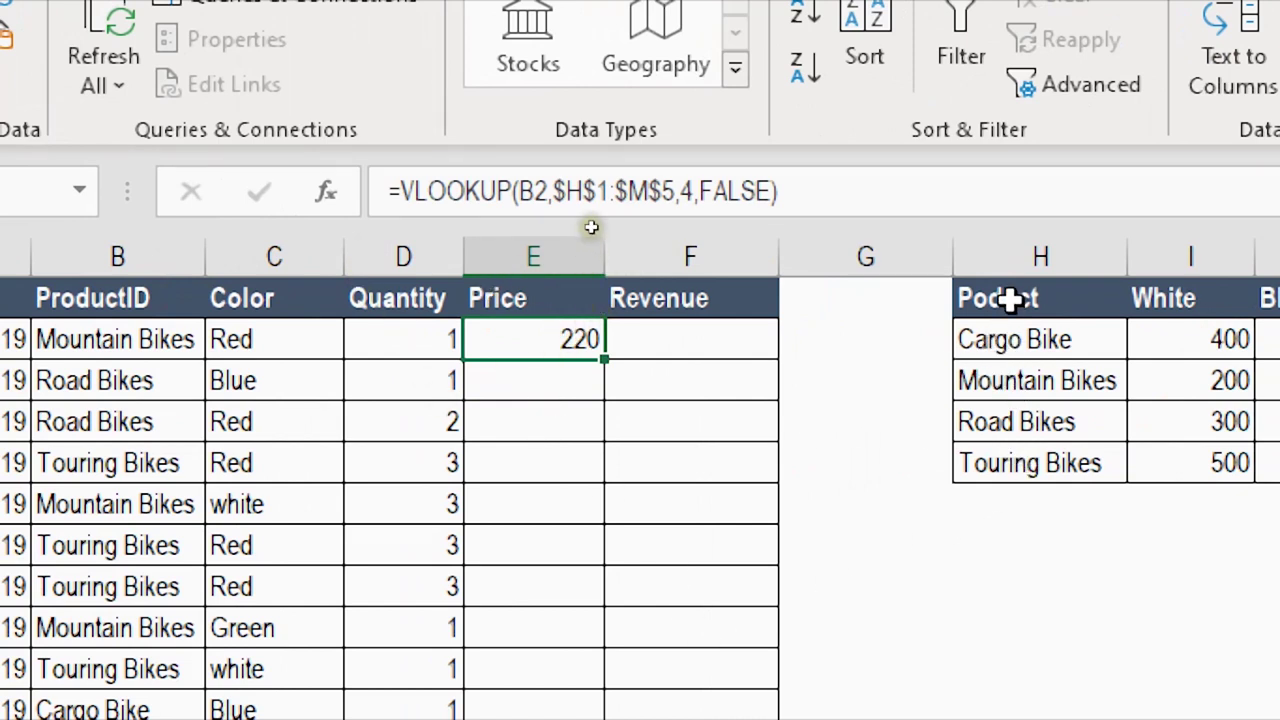
click(1014, 381)
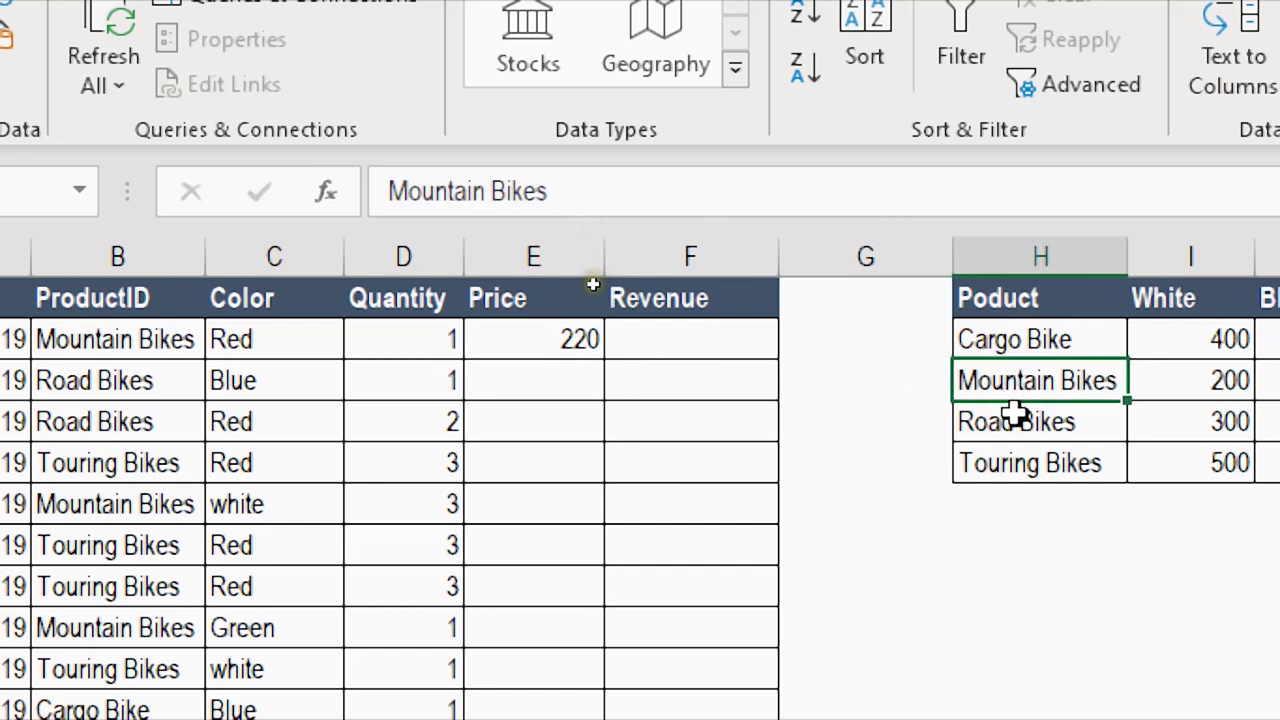
click(470, 386)
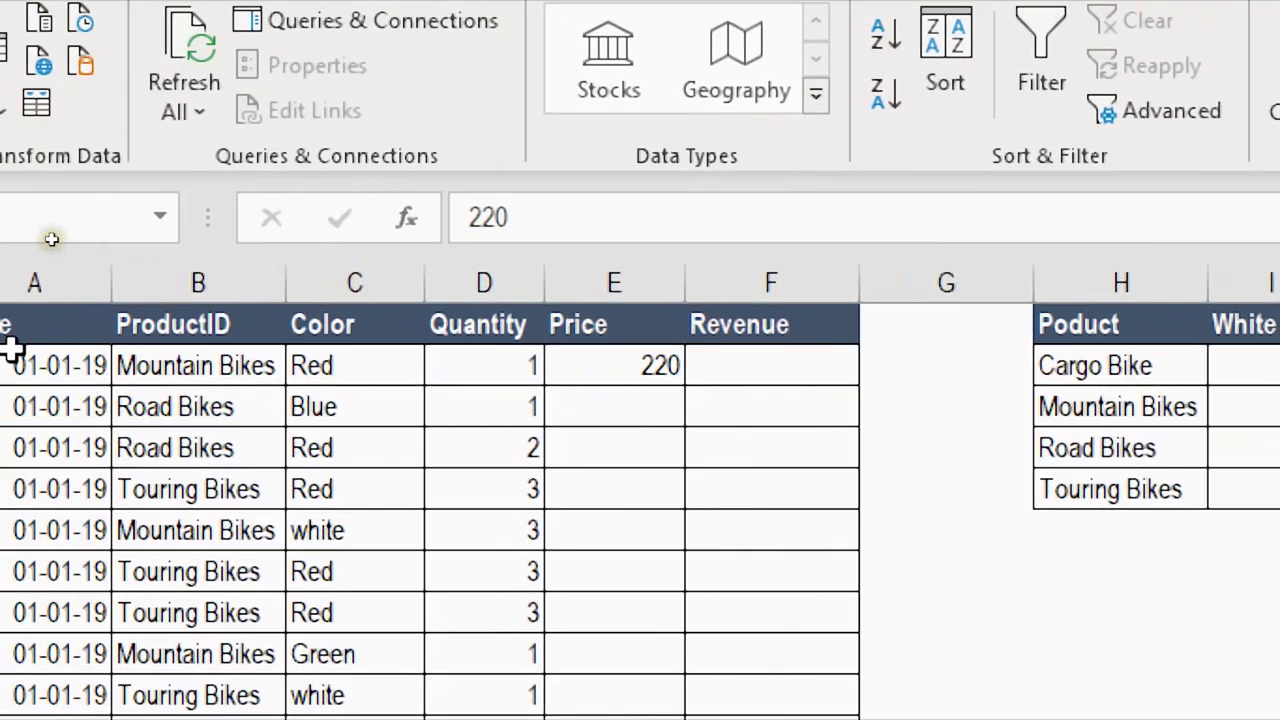
- Copy the E2 formula down to E3, check it against the Road Bikes row, and clear E3 again
click(645, 367)
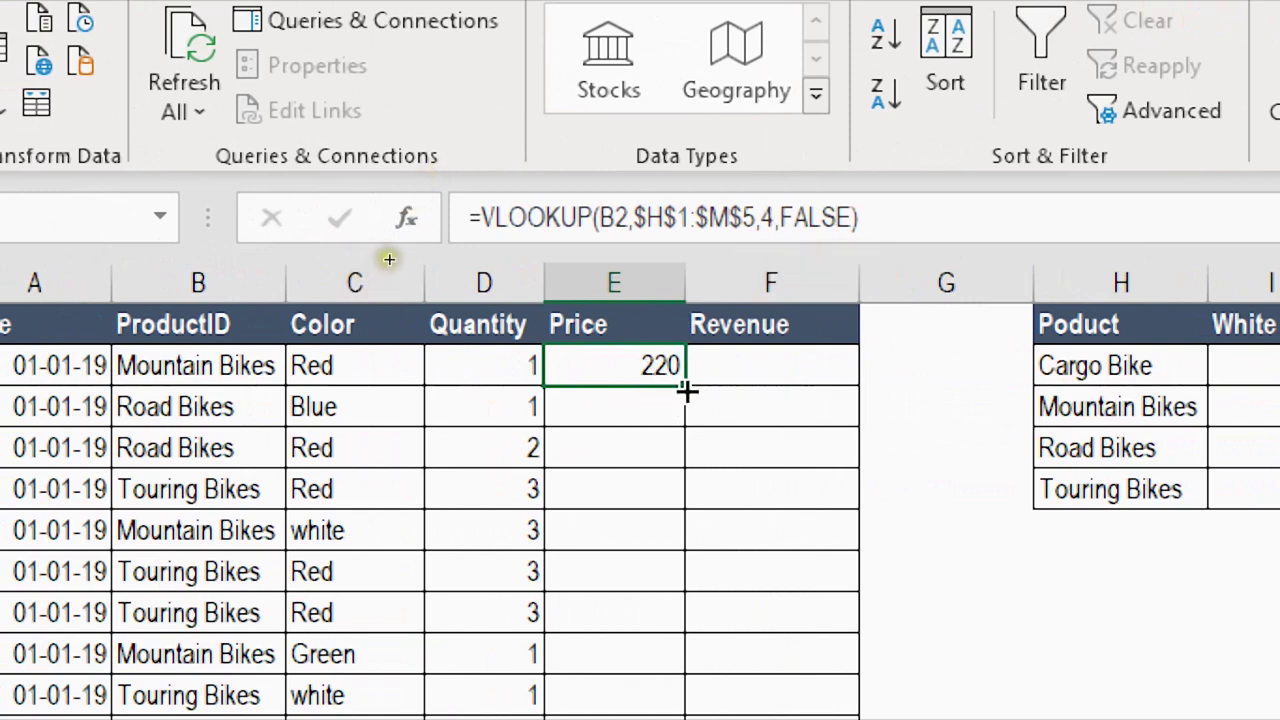
drag(686, 388, 692, 430)
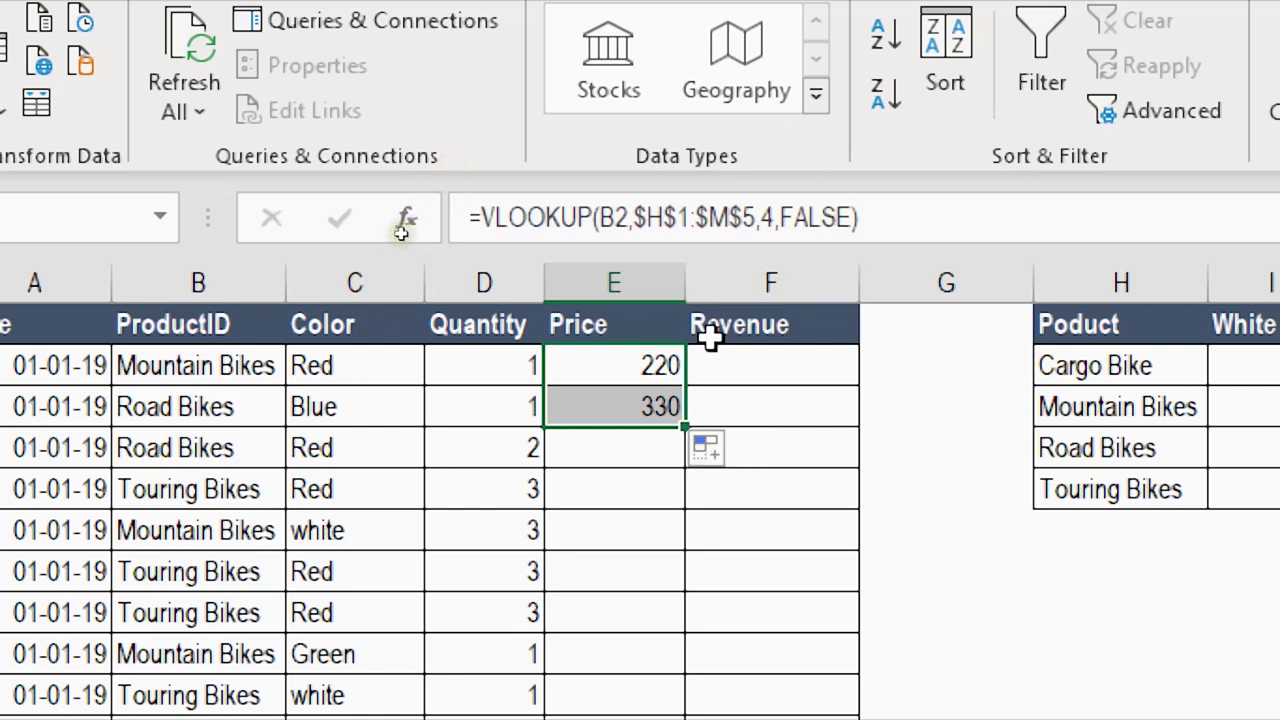
click(178, 405)
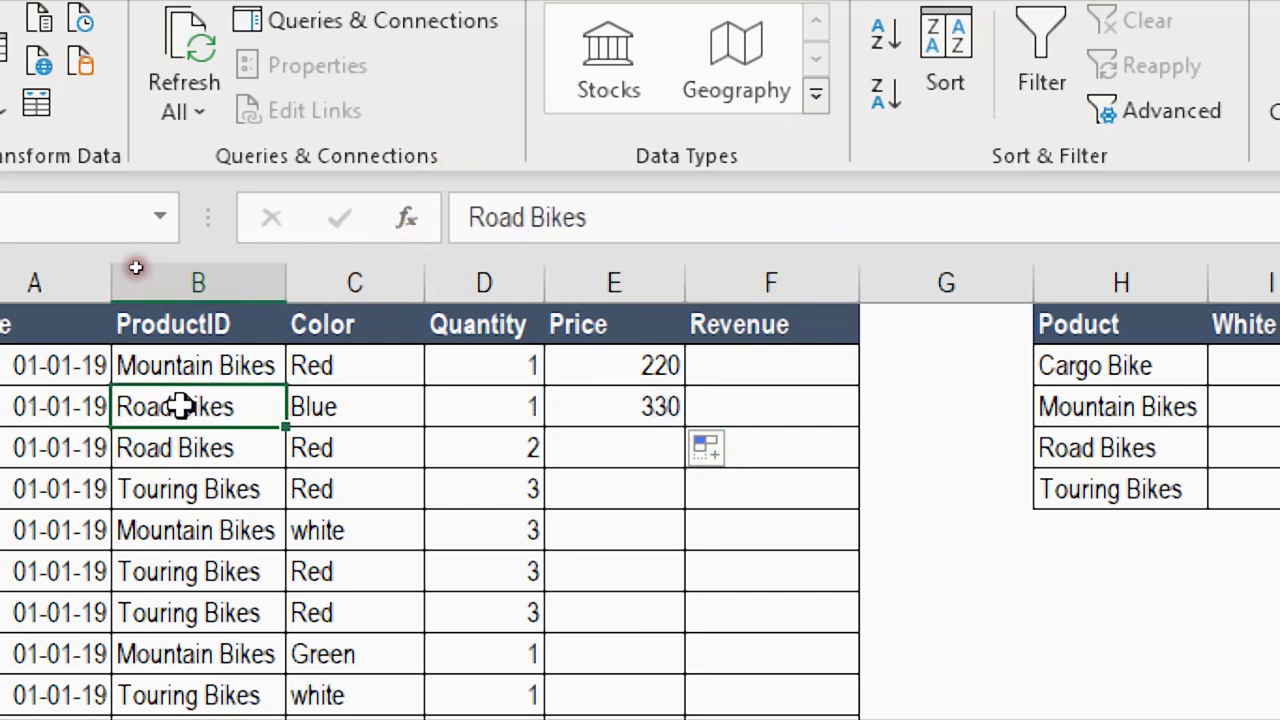
click(630, 402)
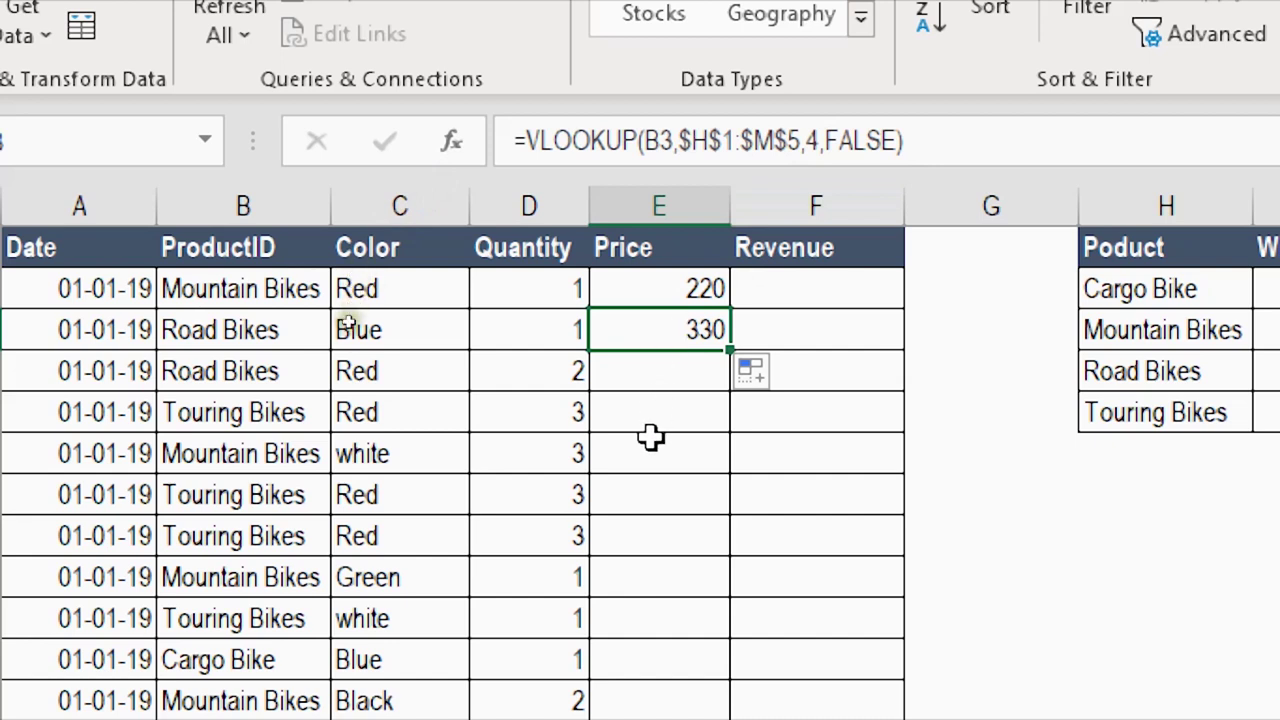
key(Delete)
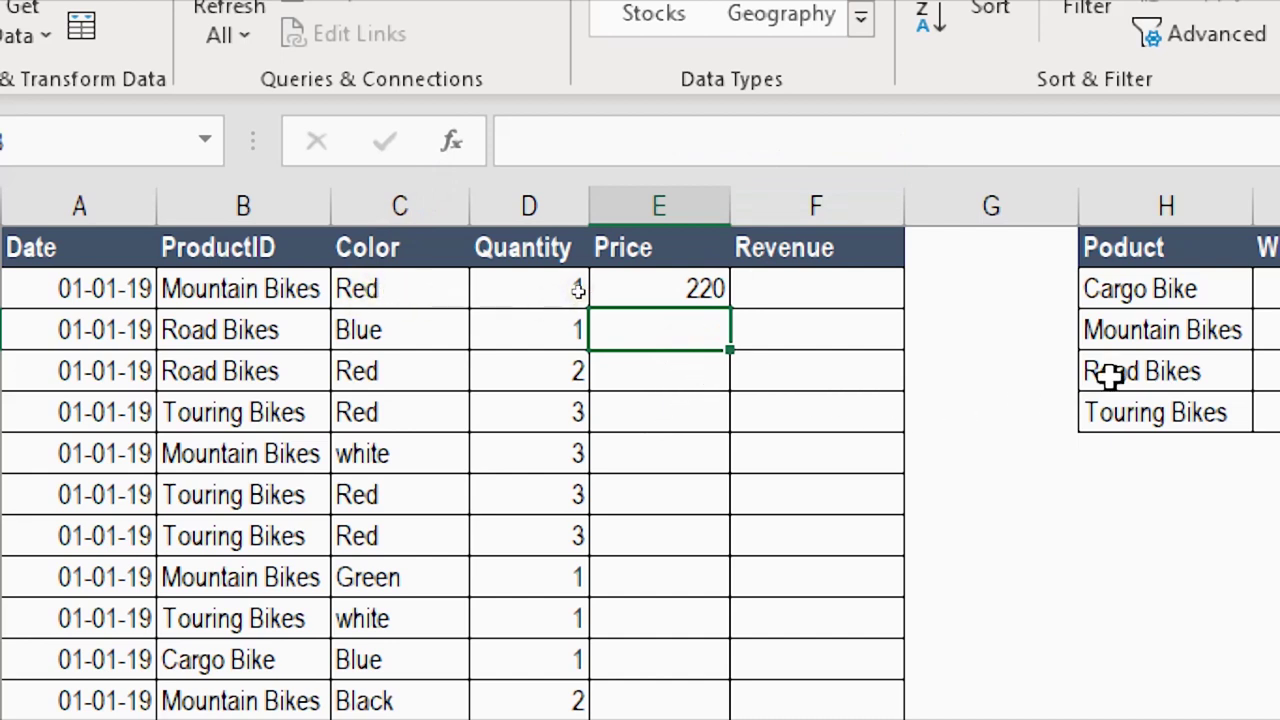
- Start a MATCH formula in E3 with the color in C3 as the lookup value
click(655, 290)
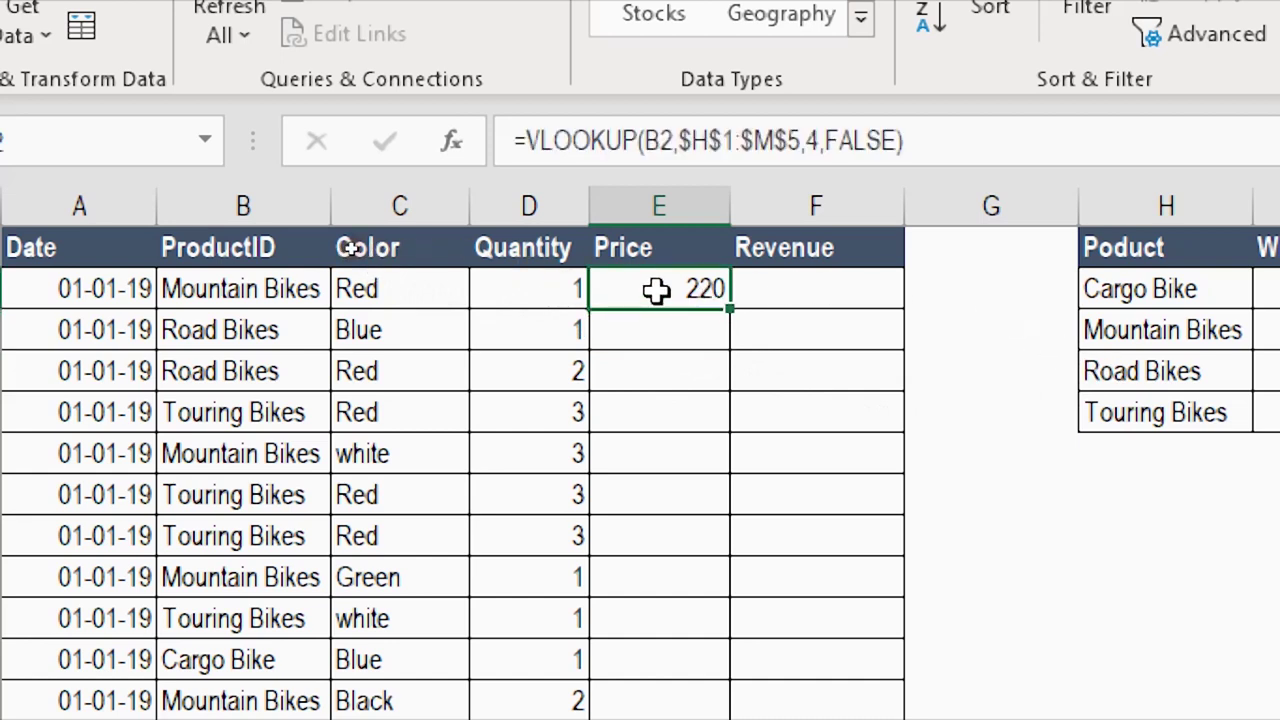
click(651, 336)
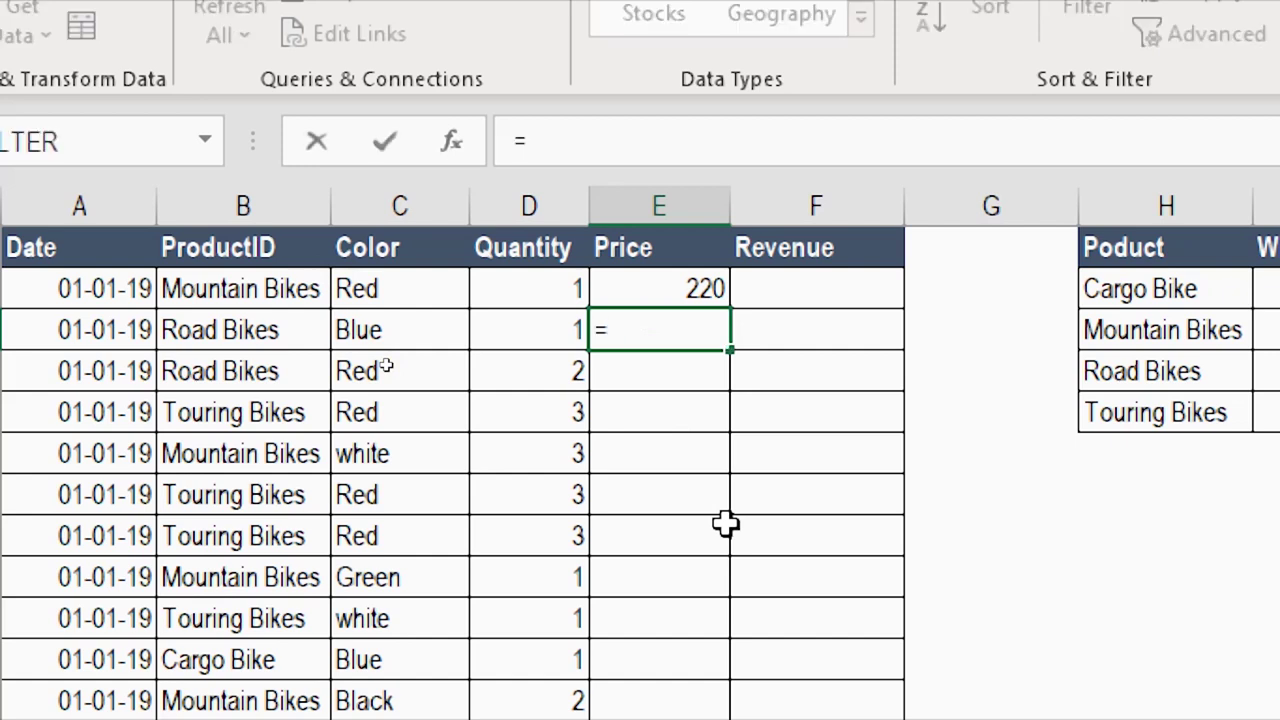
text(=mat)
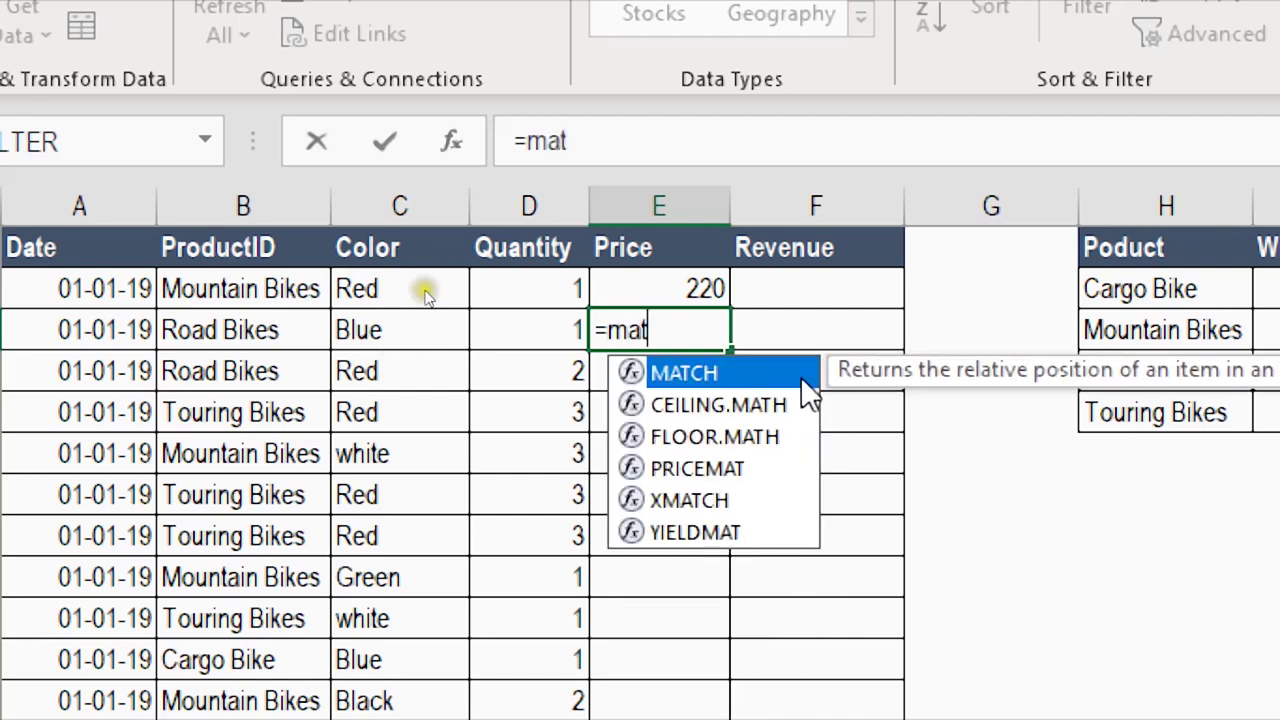
double_click(756, 373)
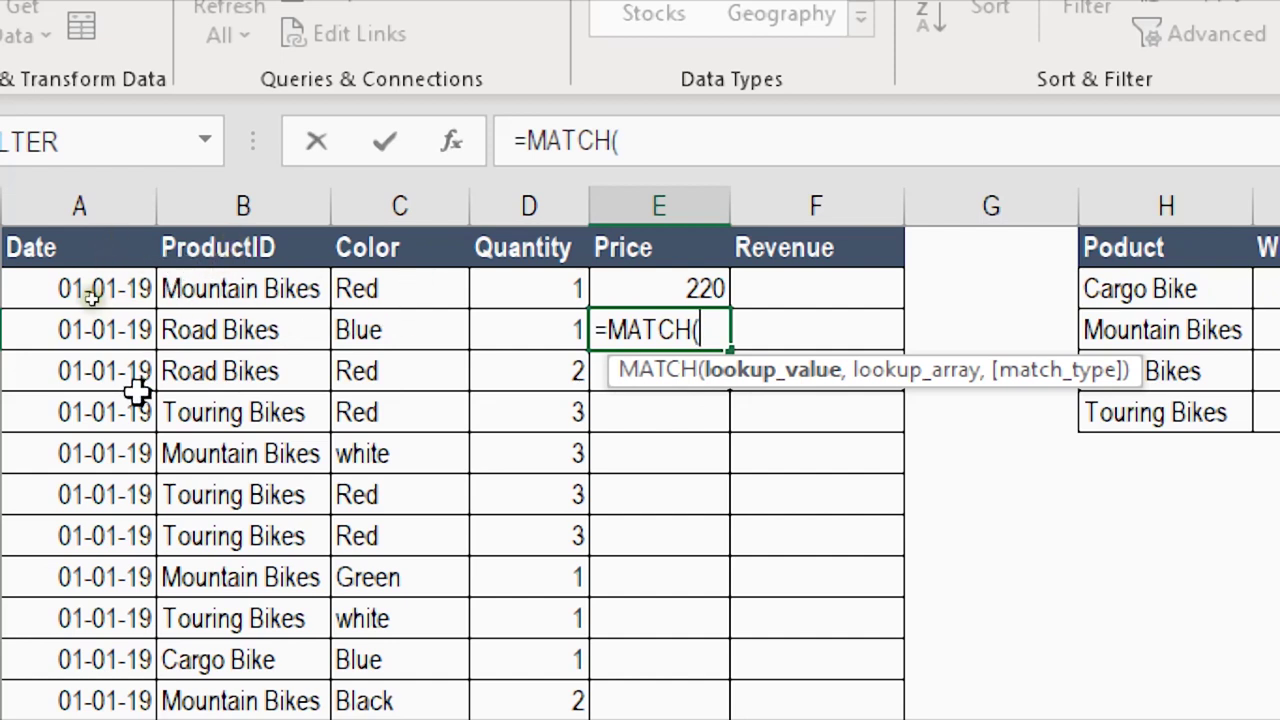
click(398, 335)
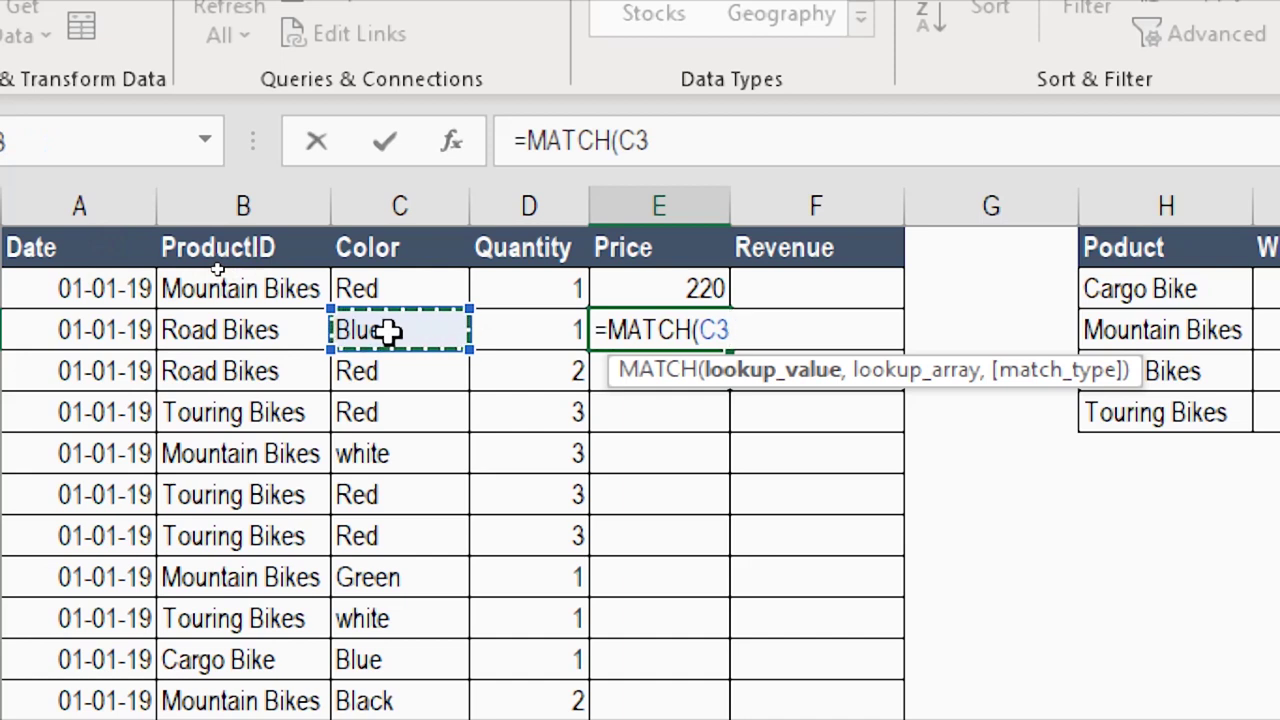
text(,)
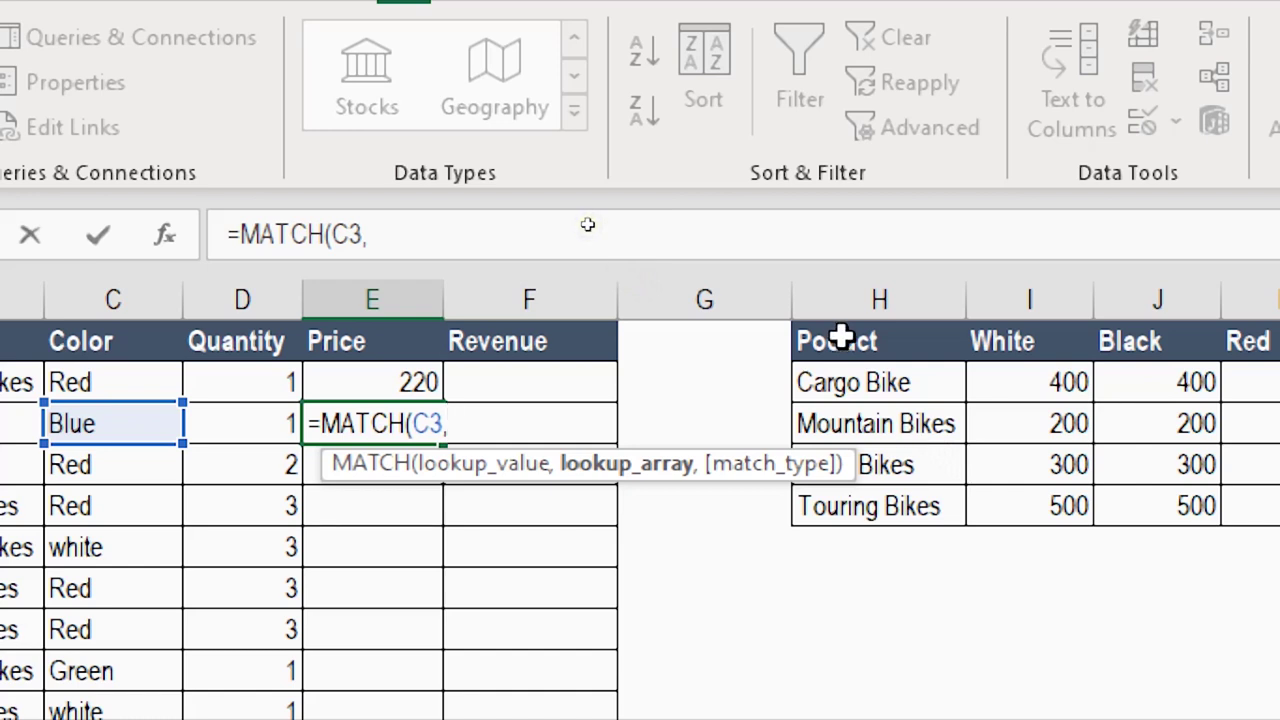
- Complete the MATCH with the absolute header range $H$1:$M$1 and match type 0, and enter the formula
drag(840, 338, 1279, 340)
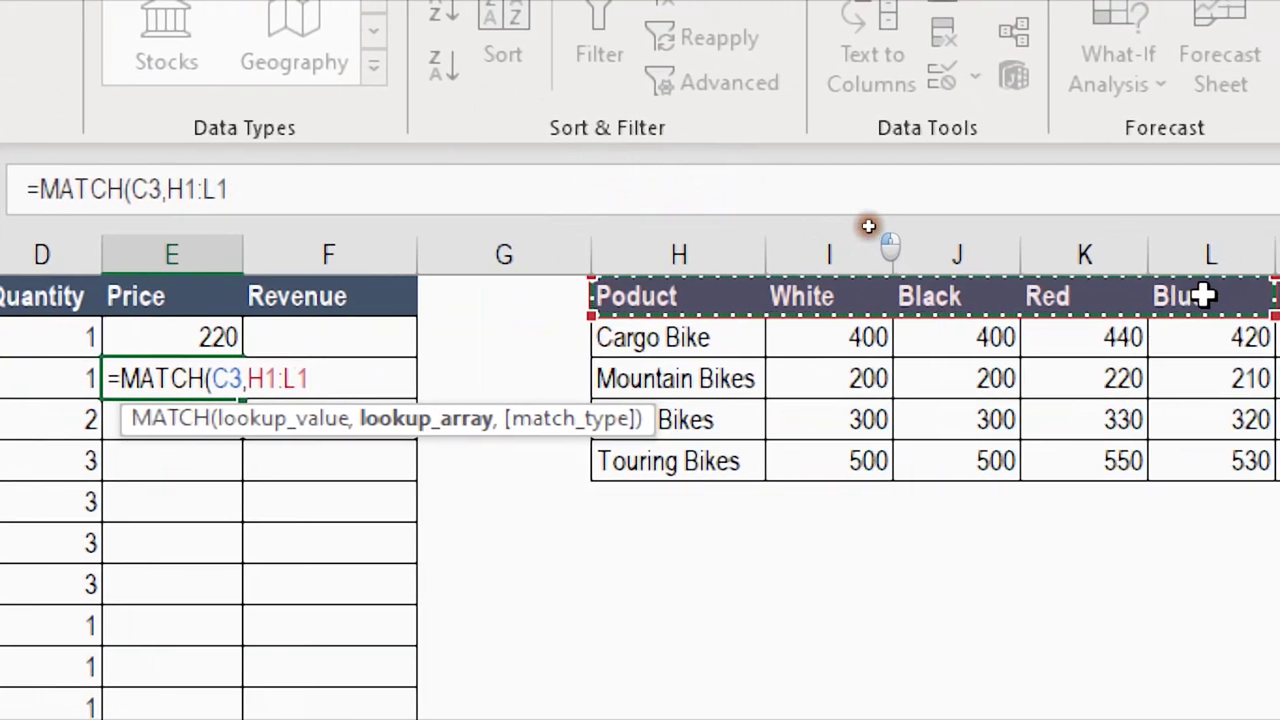
mouse_move(1203, 295)
mouse_down()
mouse_move(1279, 285)
mouse_move(1194, 289)
mouse_move(1260, 293)
mouse_move(1220, 294)
mouse_up()
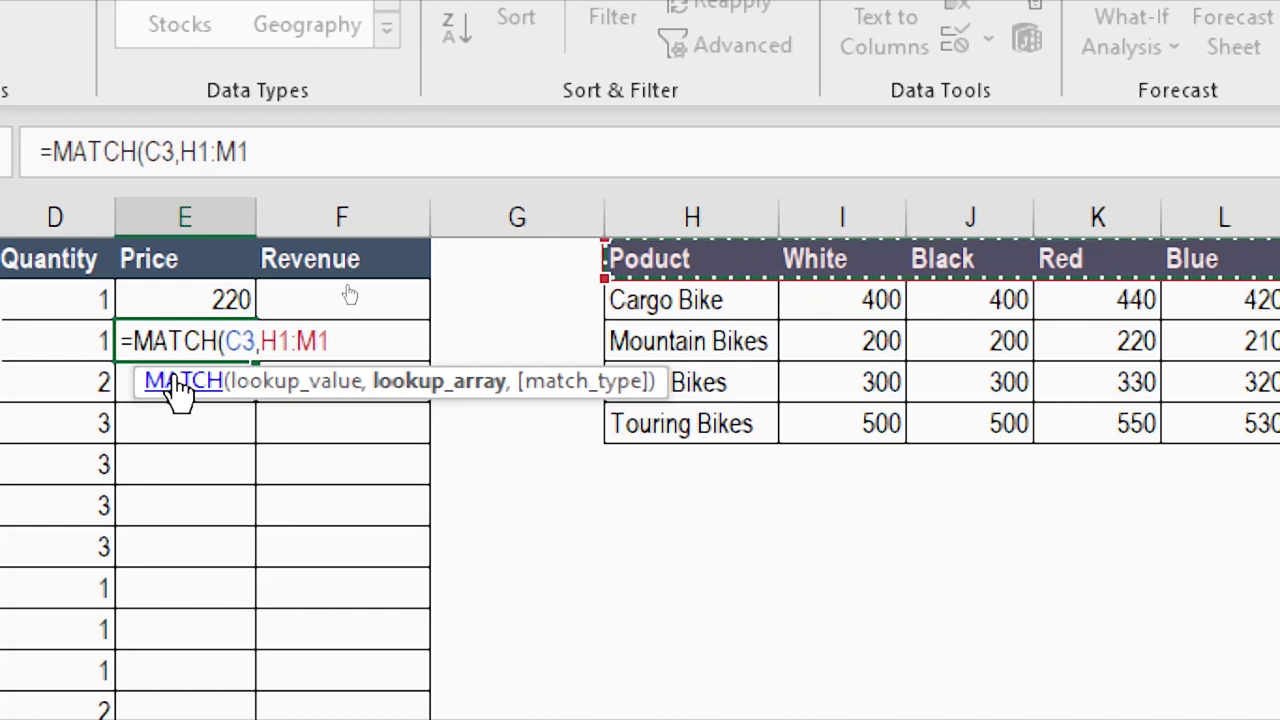
key(F4)
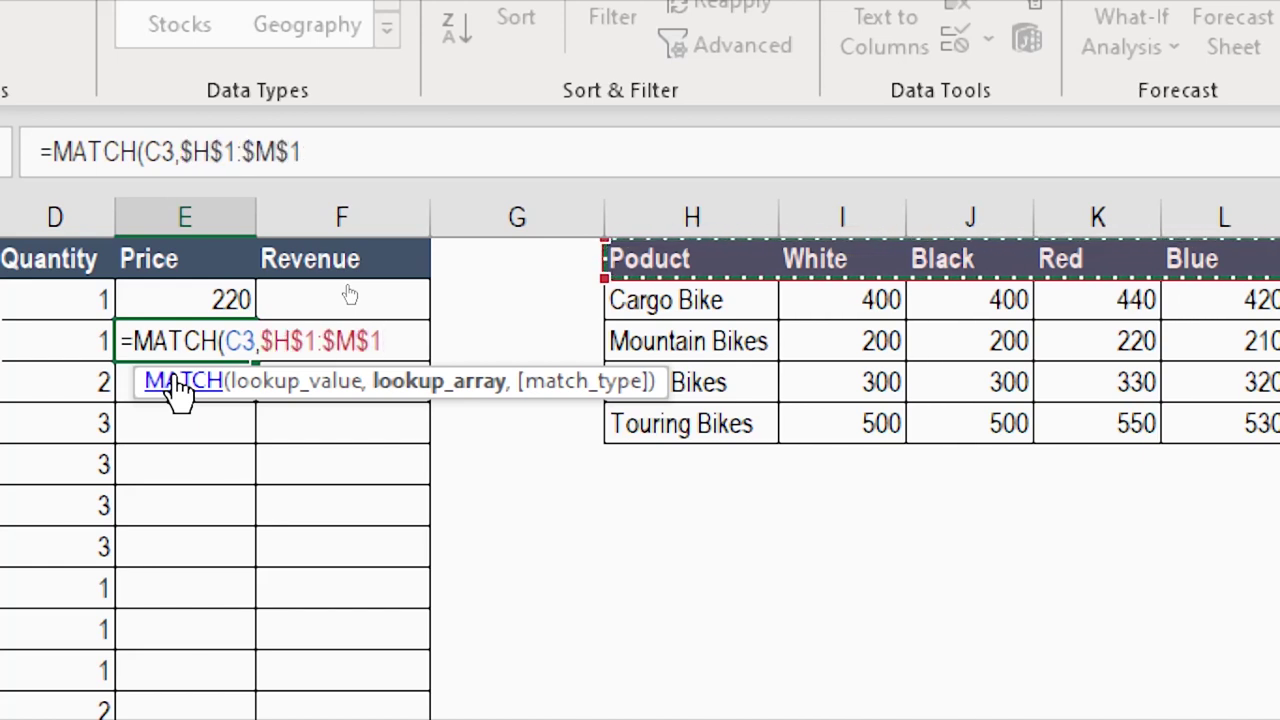
text(,)
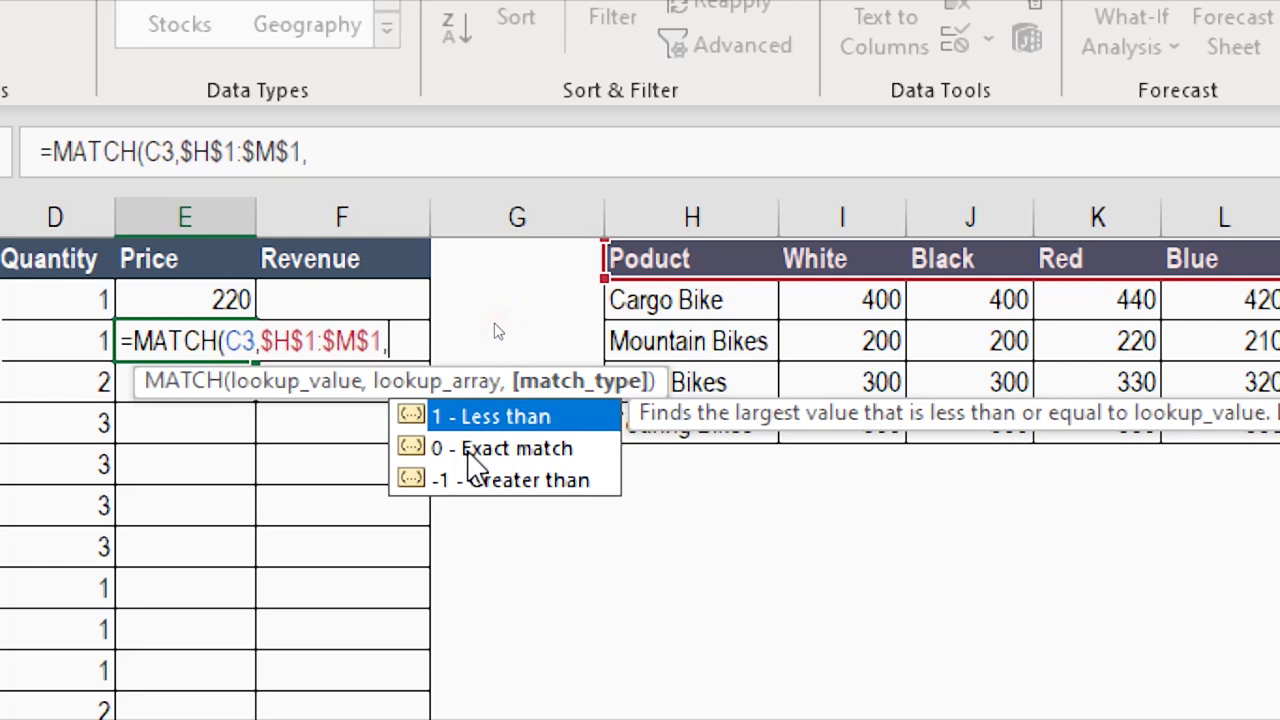
text(0)
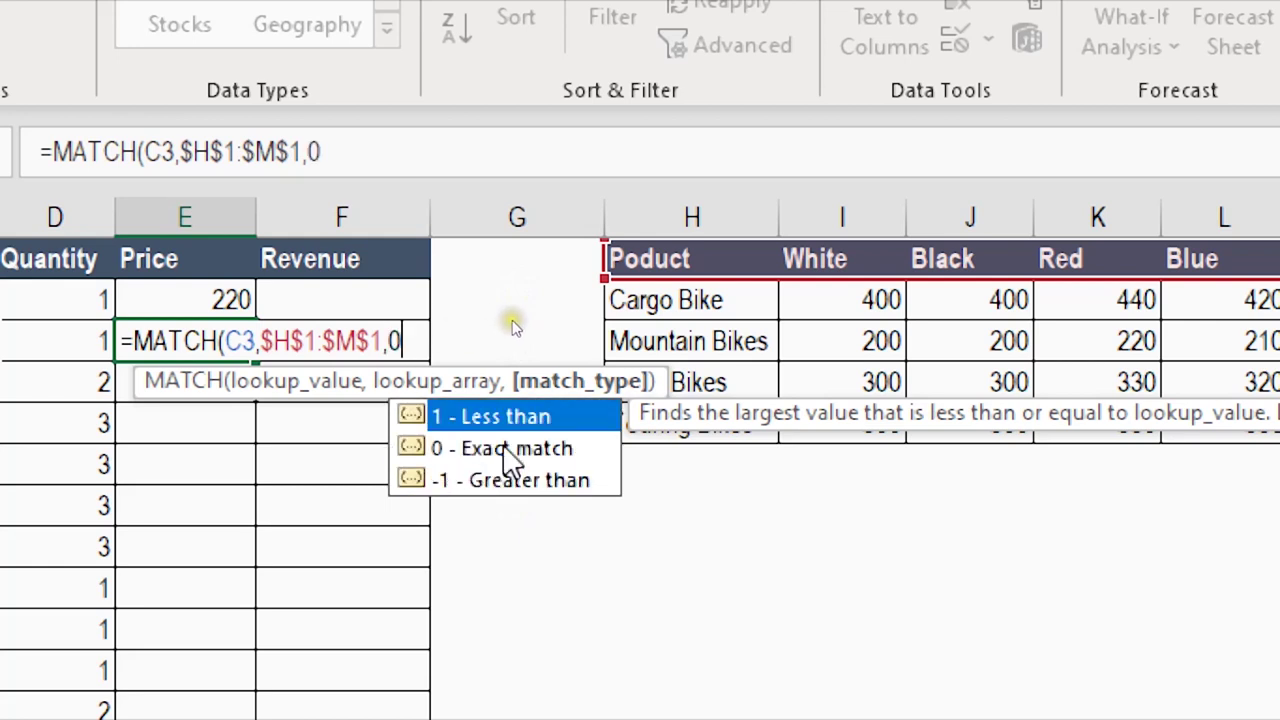
text())
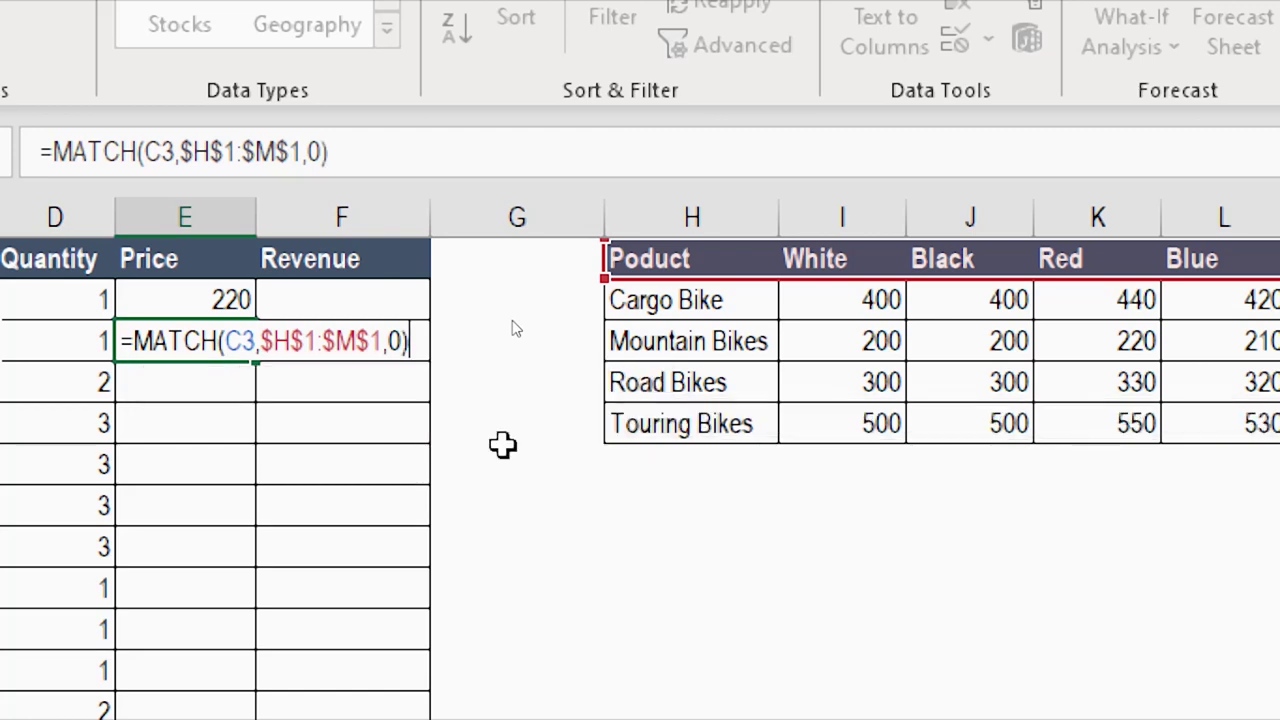
key(Return)
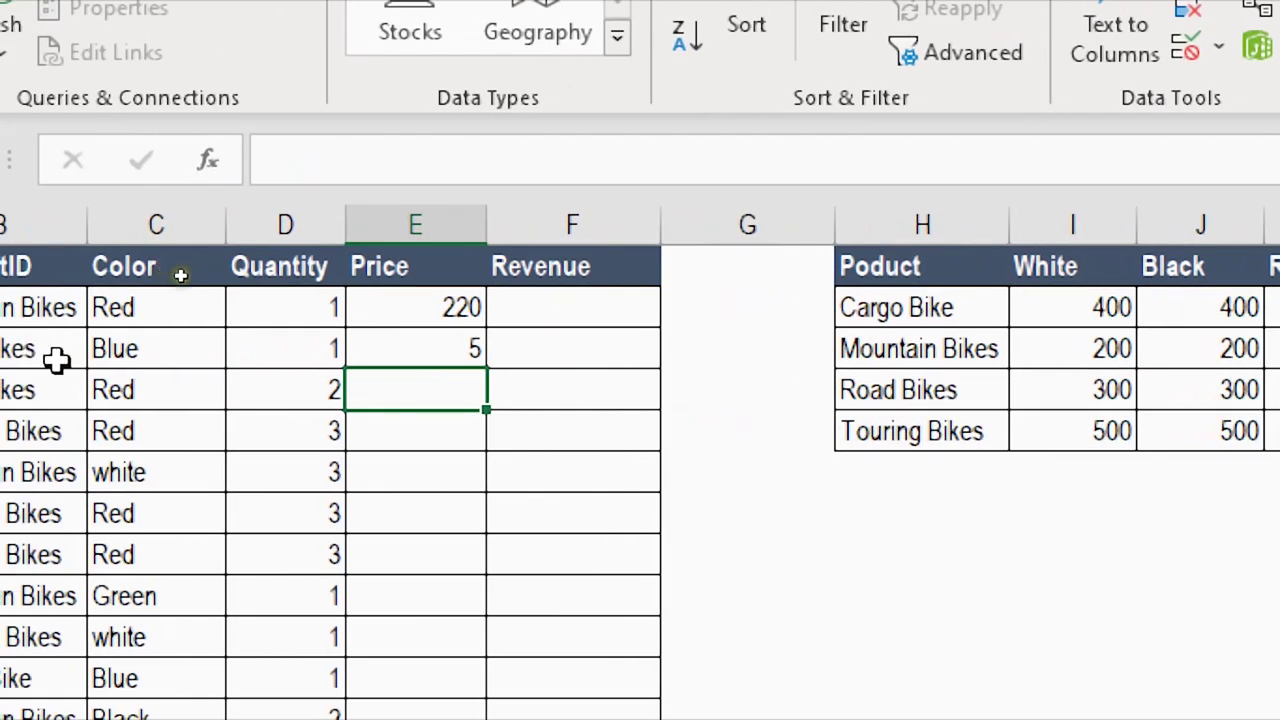
- Compare the MATCH formula in E3 with the hard-coded column index 4 in the E2 VLOOKUP
key(Up)
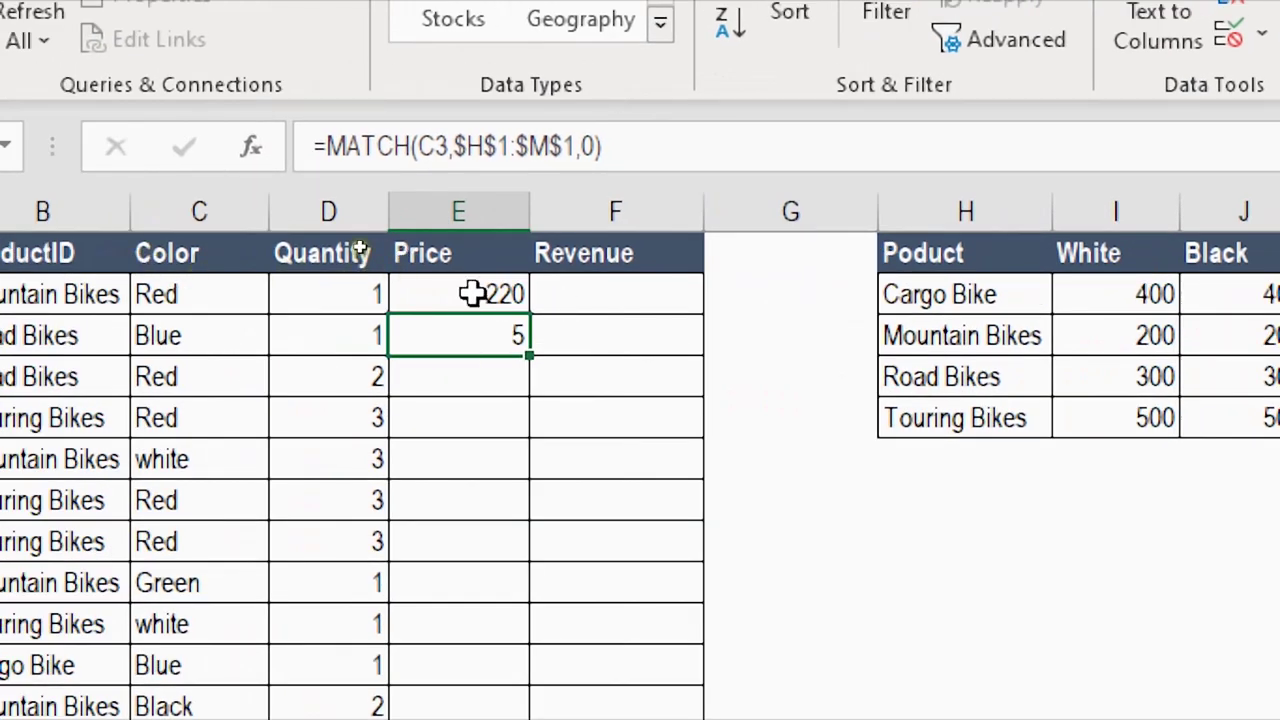
click(472, 293)
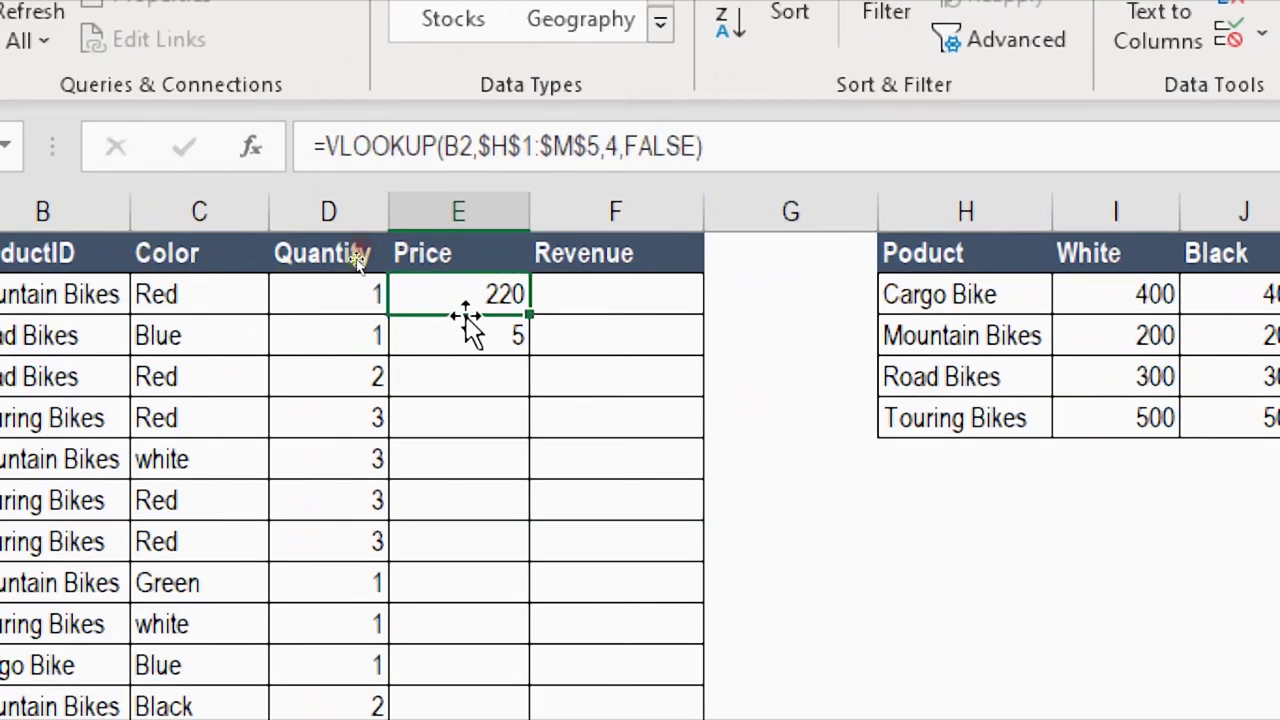
click(612, 147)
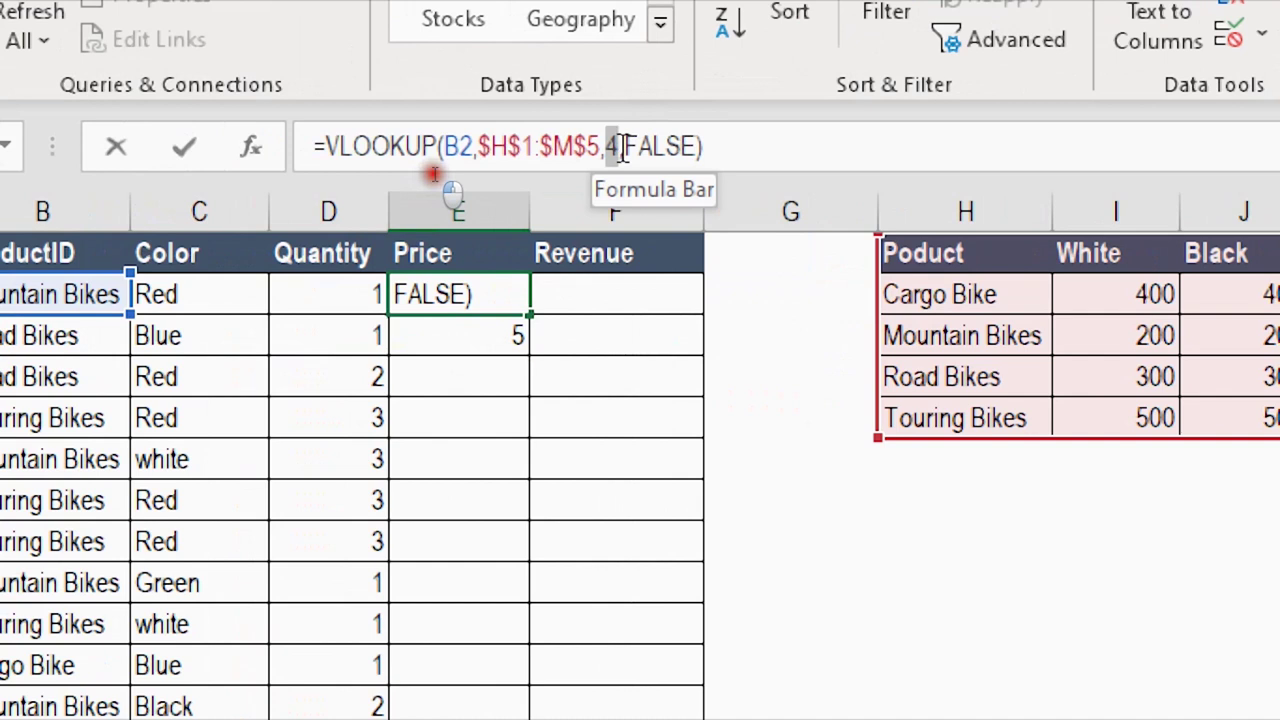
click(620, 147)
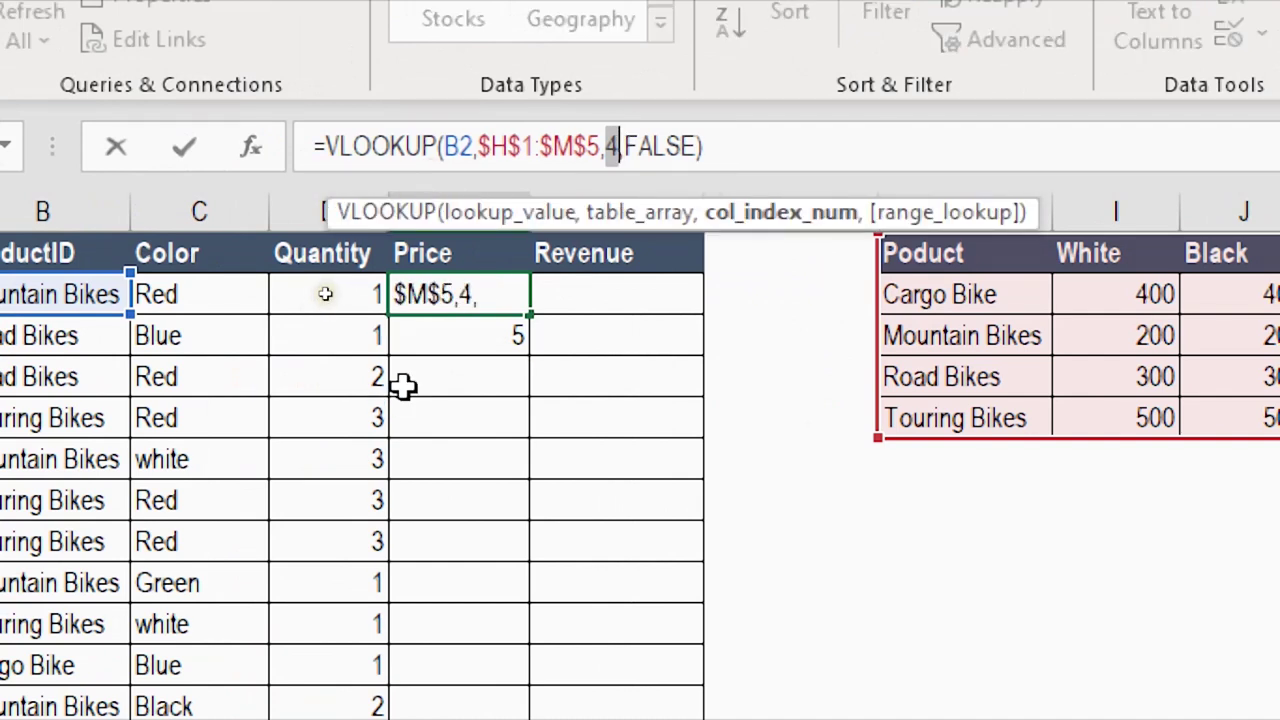
key(ctrl+Return)
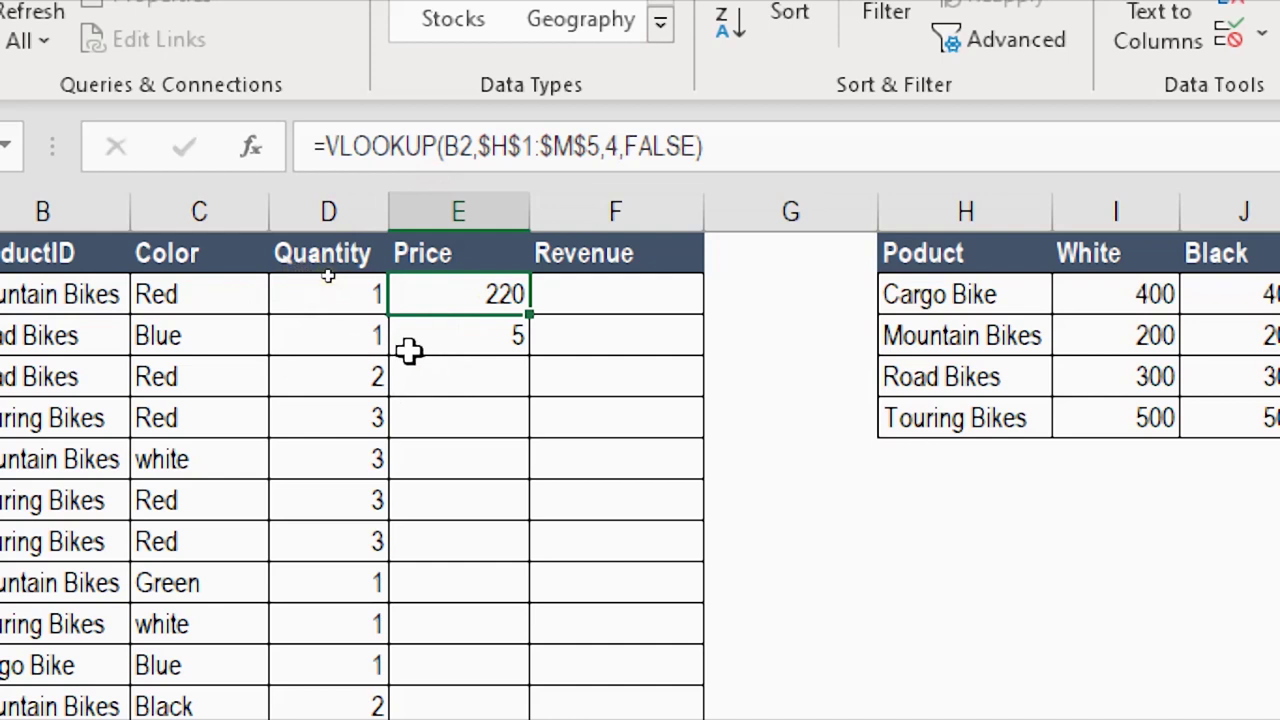
- Copy the MATCH expression from the E3 formula without its equals sign, leaving E3 as it is
click(467, 330)
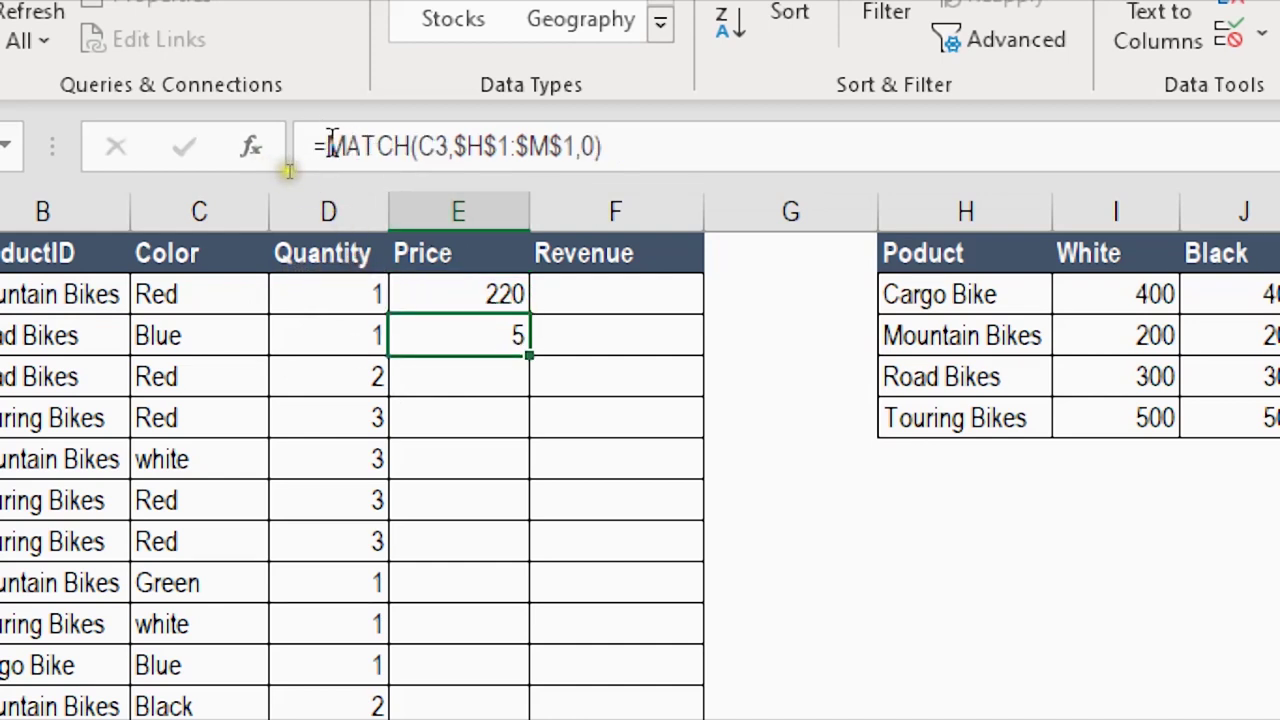
drag(326, 146, 690, 133)
key(ctrl+c)
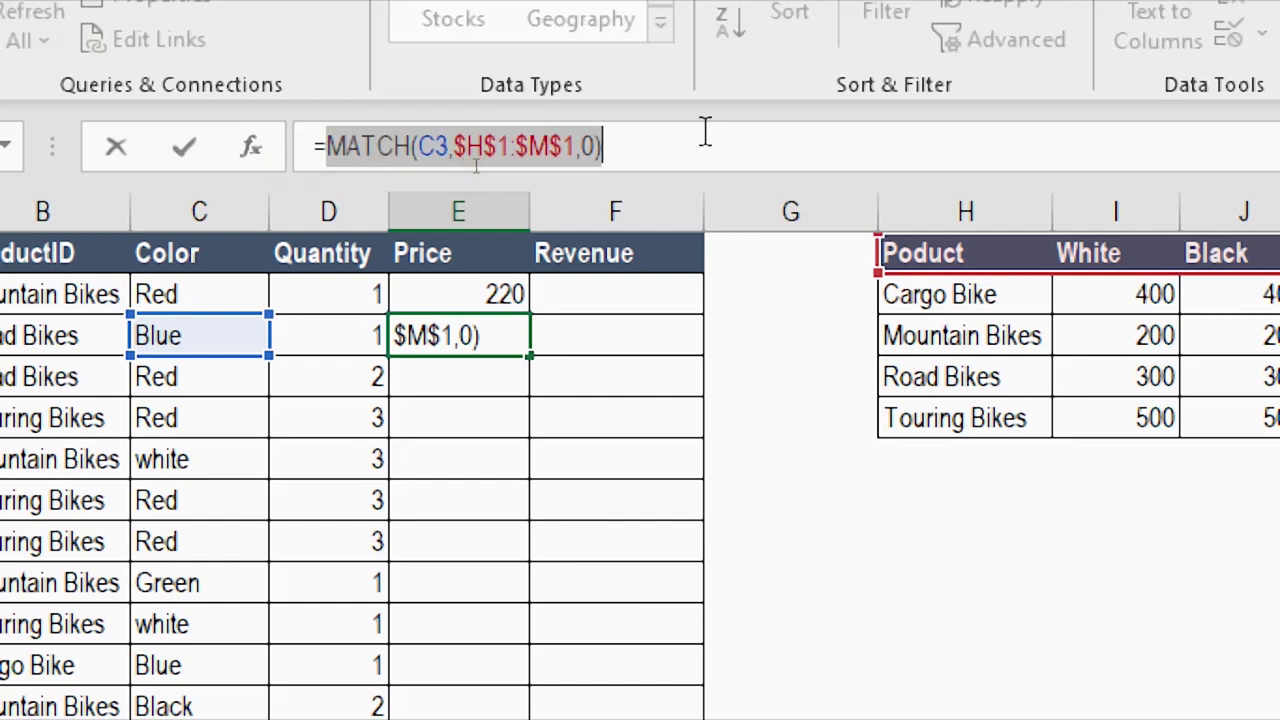
key(Escape)
- Replace column index 4 in the E2 VLOOKUP with the copied MATCH, change its lookup value to C2, and enter the formula
click(500, 294)
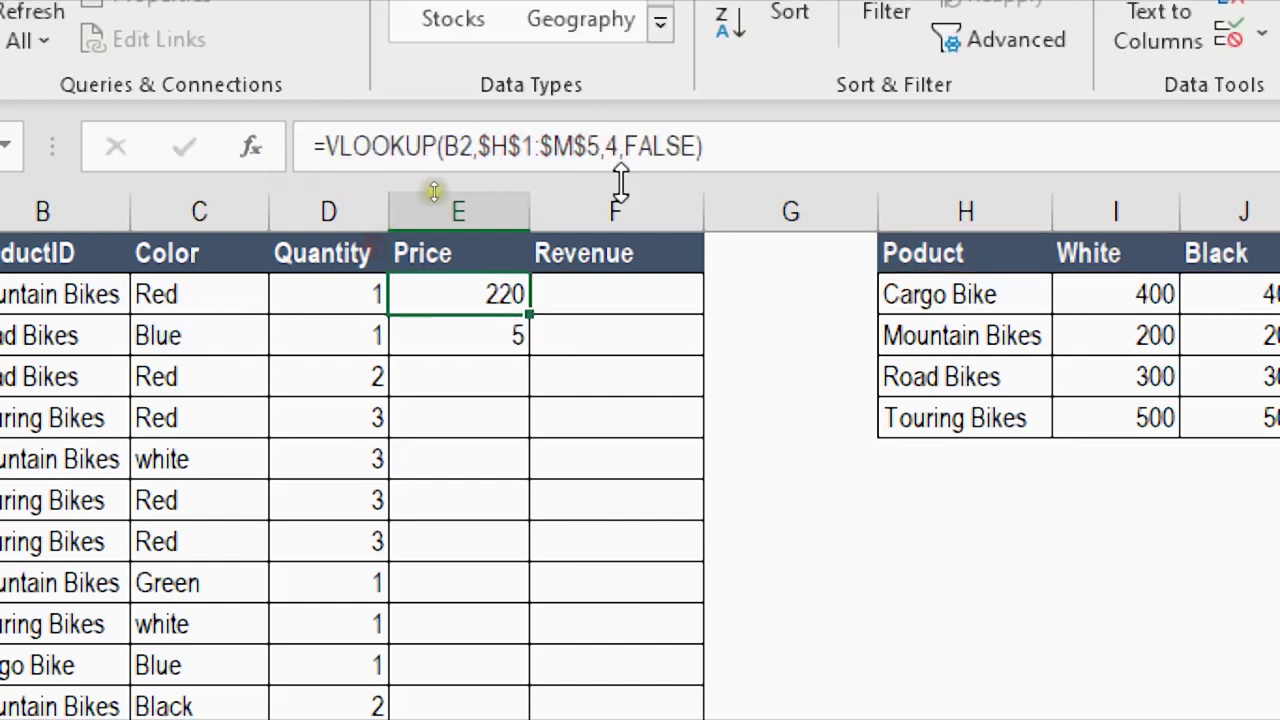
click(606, 146)
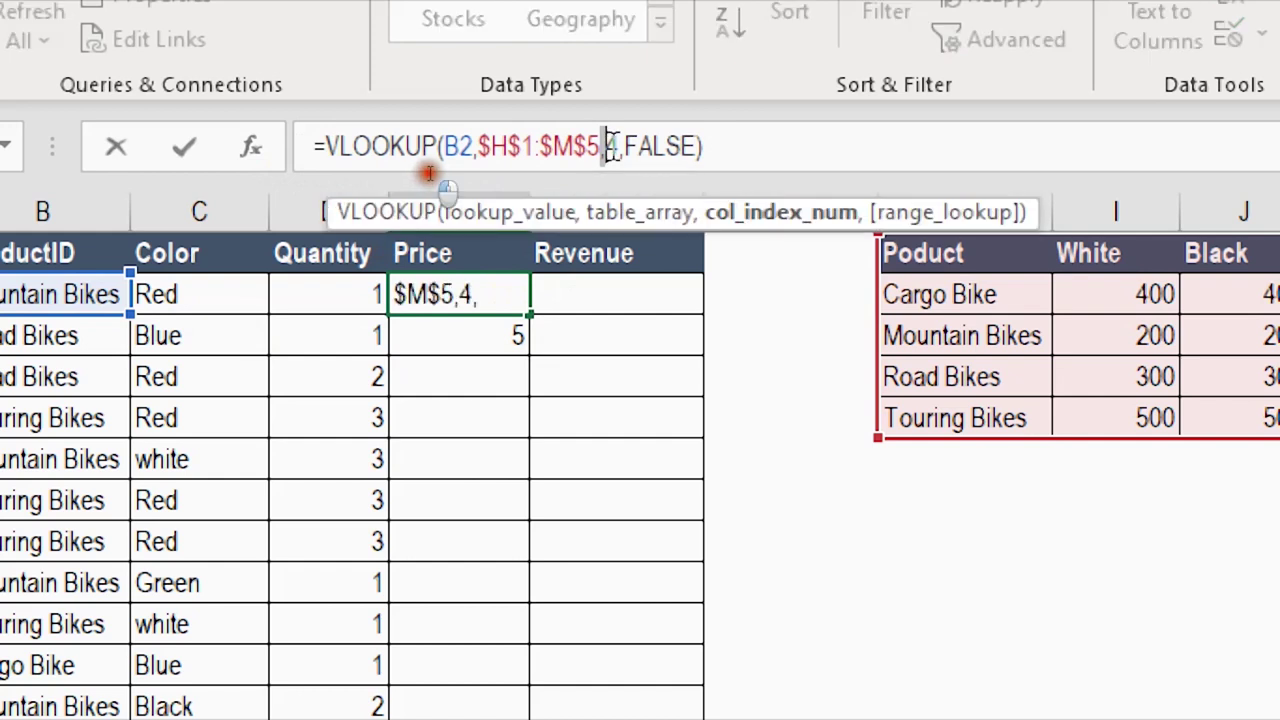
double_click(612, 146)
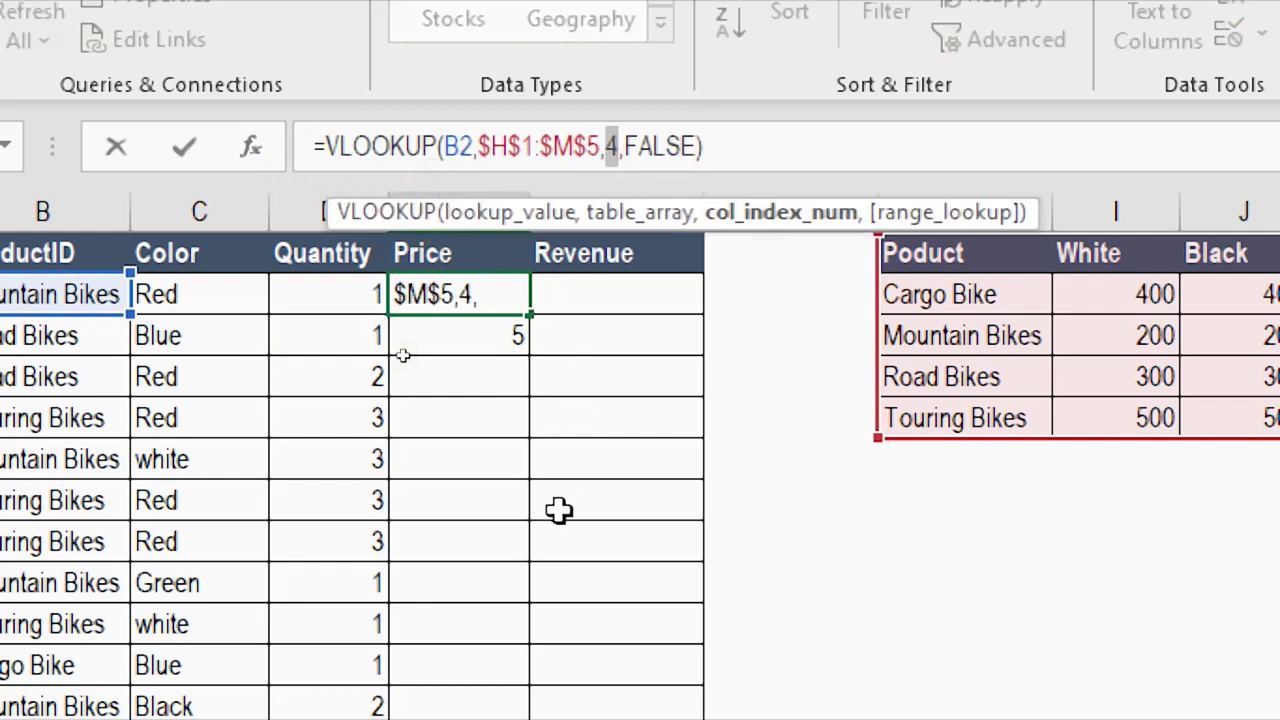
key(ctrl+v)
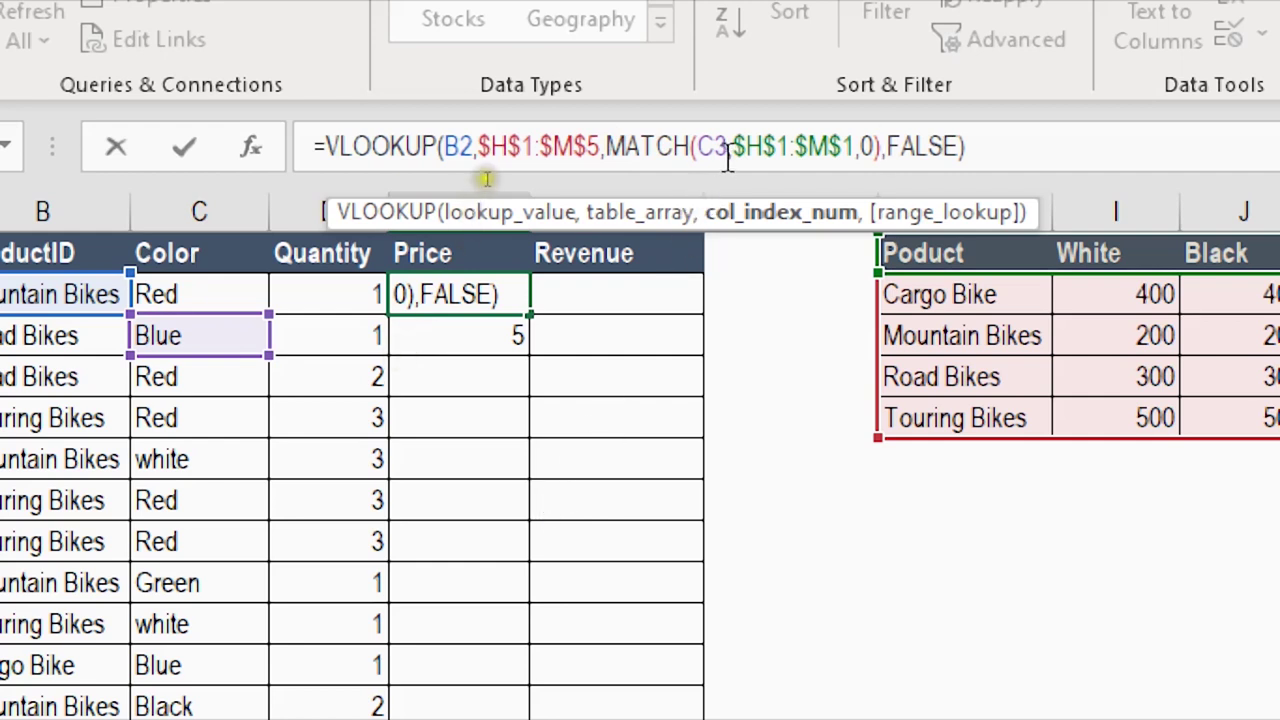
click(212, 298)
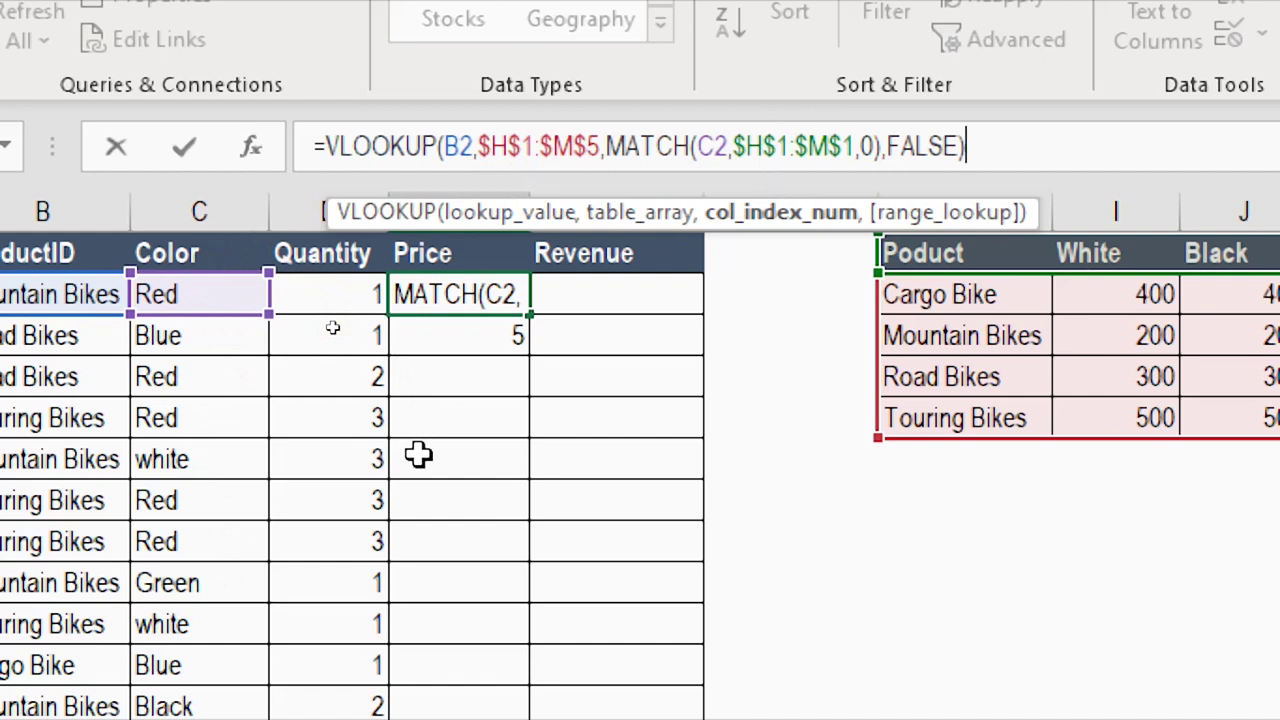
key(Return)
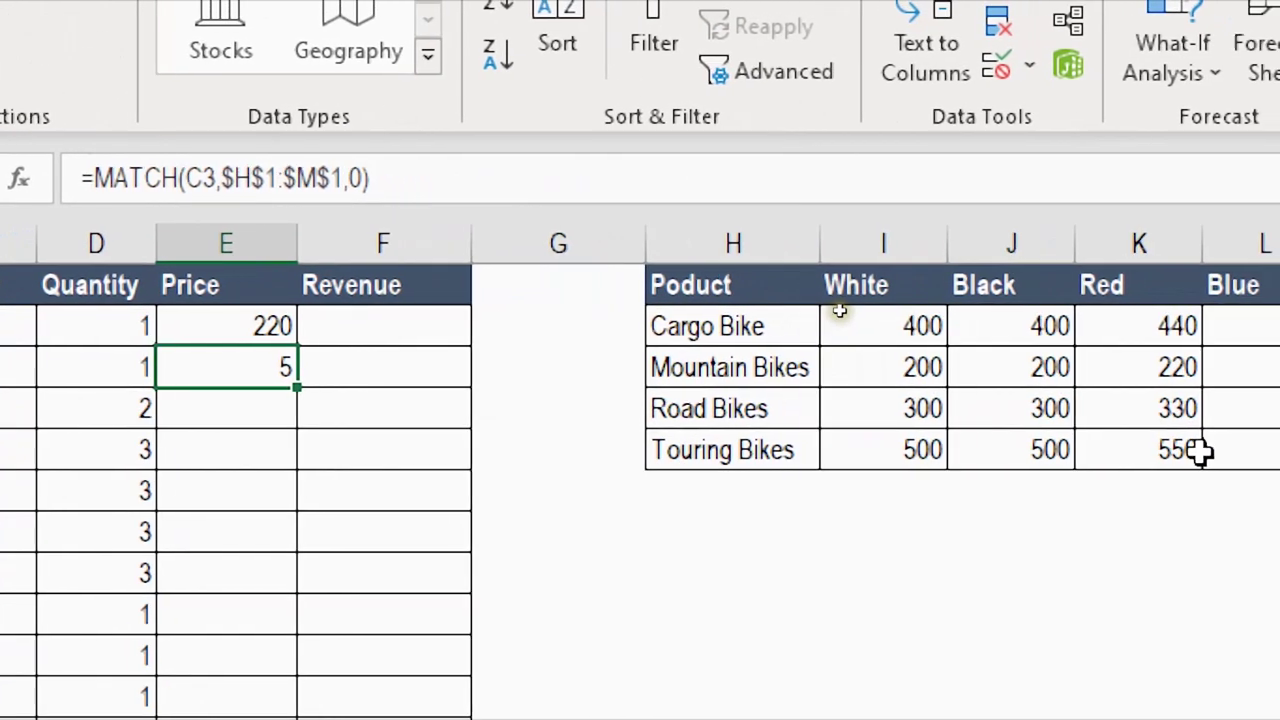
- Copy the E2 formula down to E3 and check both prices against the price table
click(1130, 365)
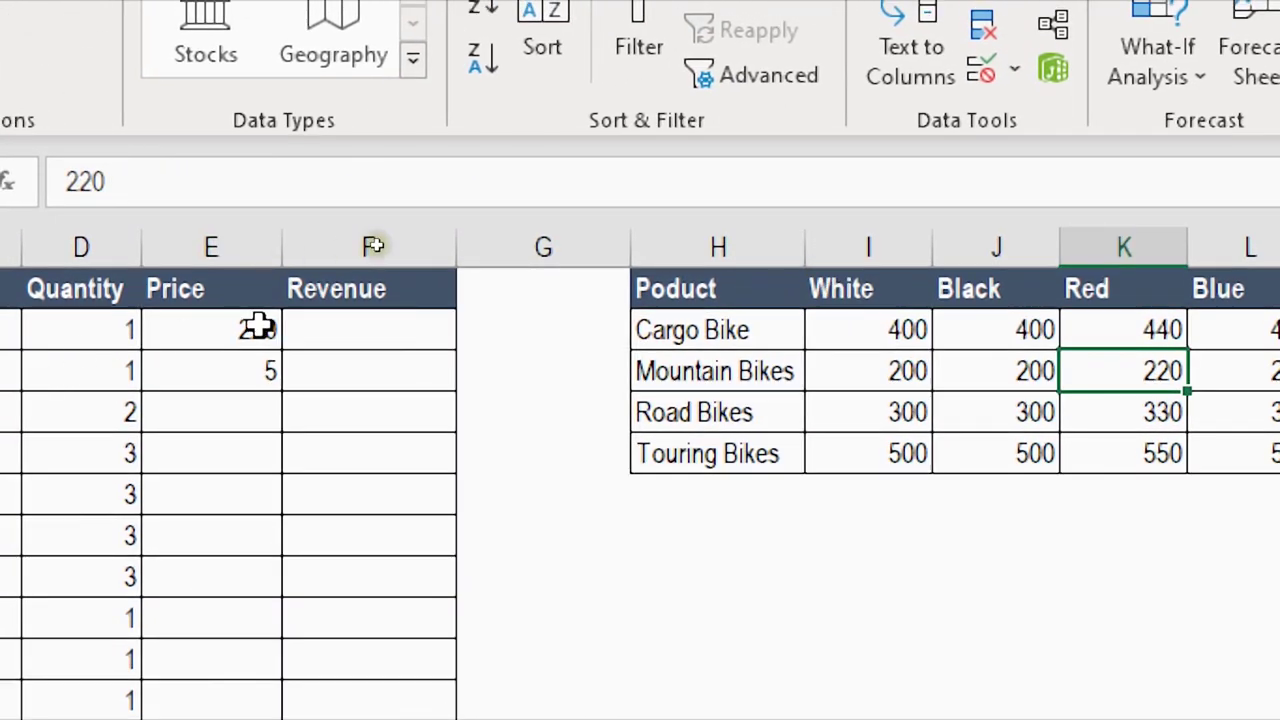
click(258, 327)
drag(283, 350, 285, 387)
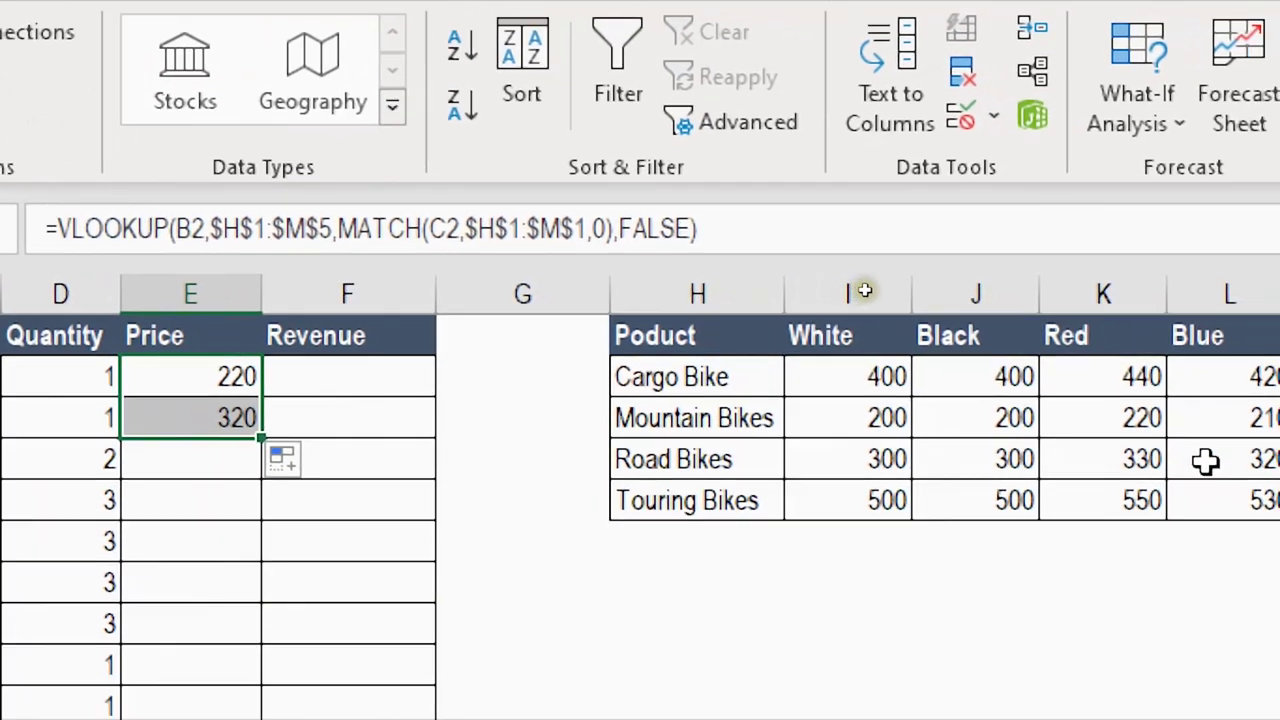
click(1205, 460)
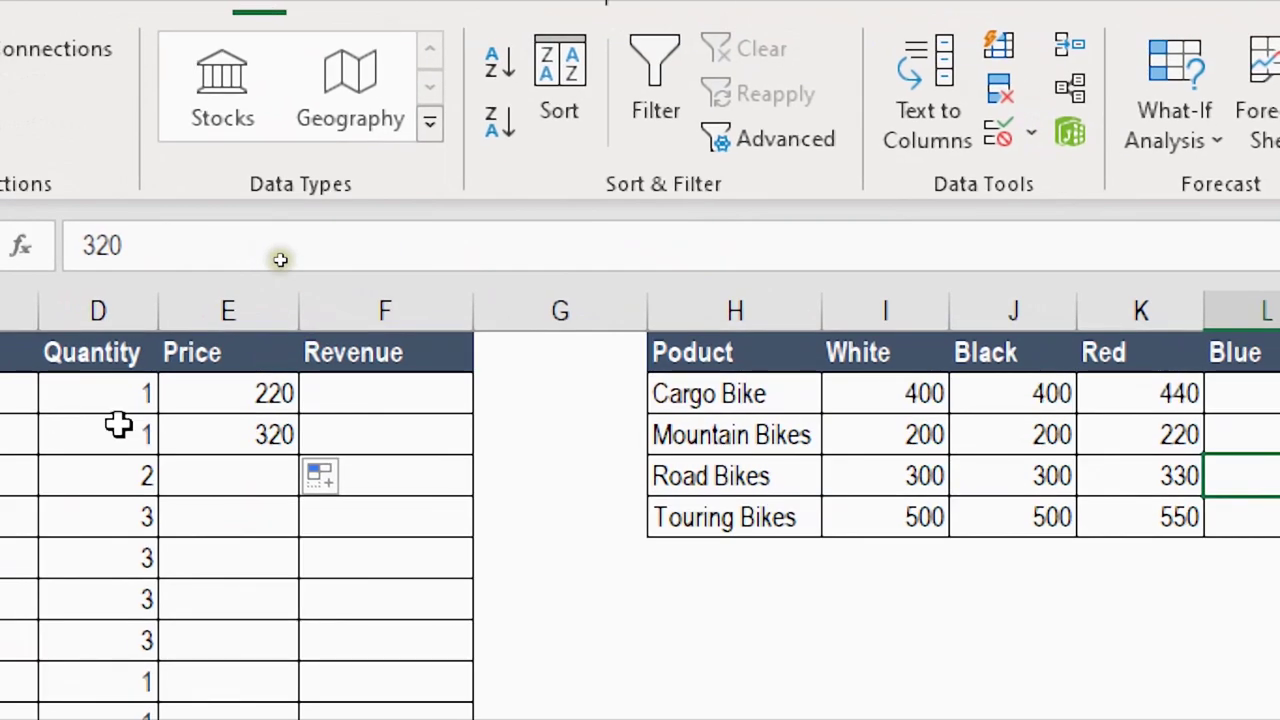
- Fill the lookup formula from E3 down the rest of the Price column and check the formula in E4
click(260, 437)
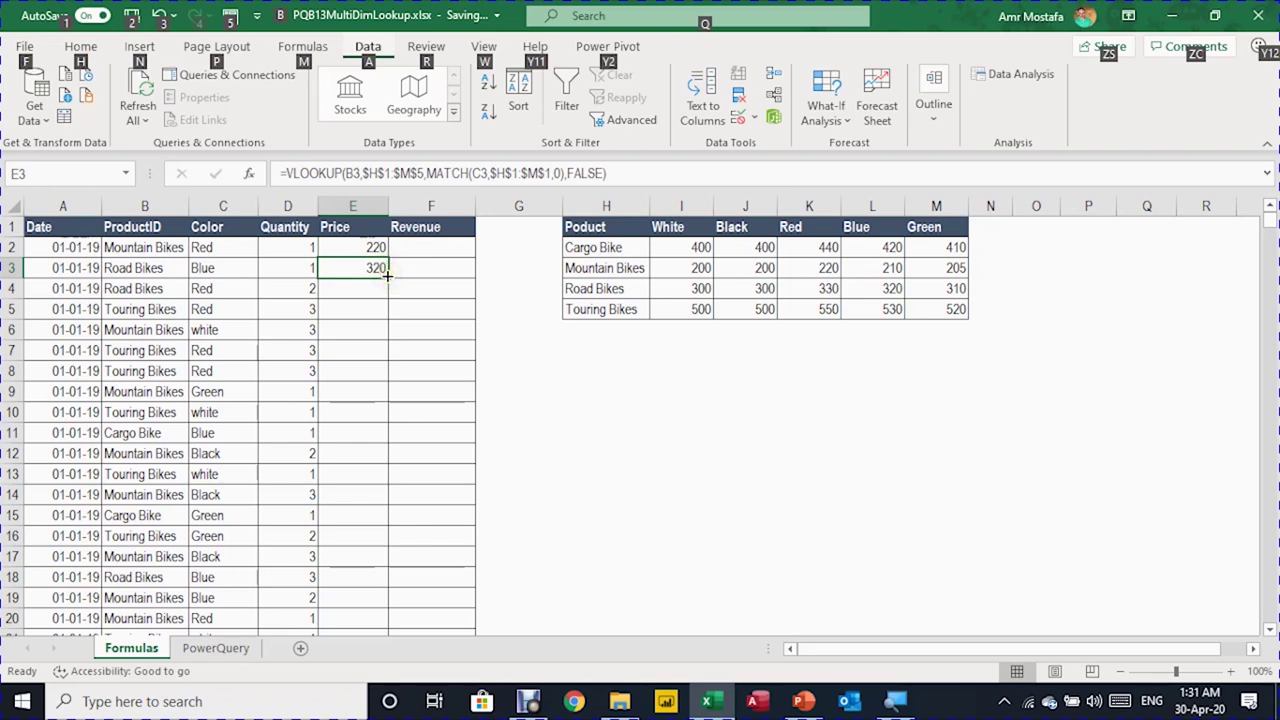
click(386, 275)
double_click(386, 277)
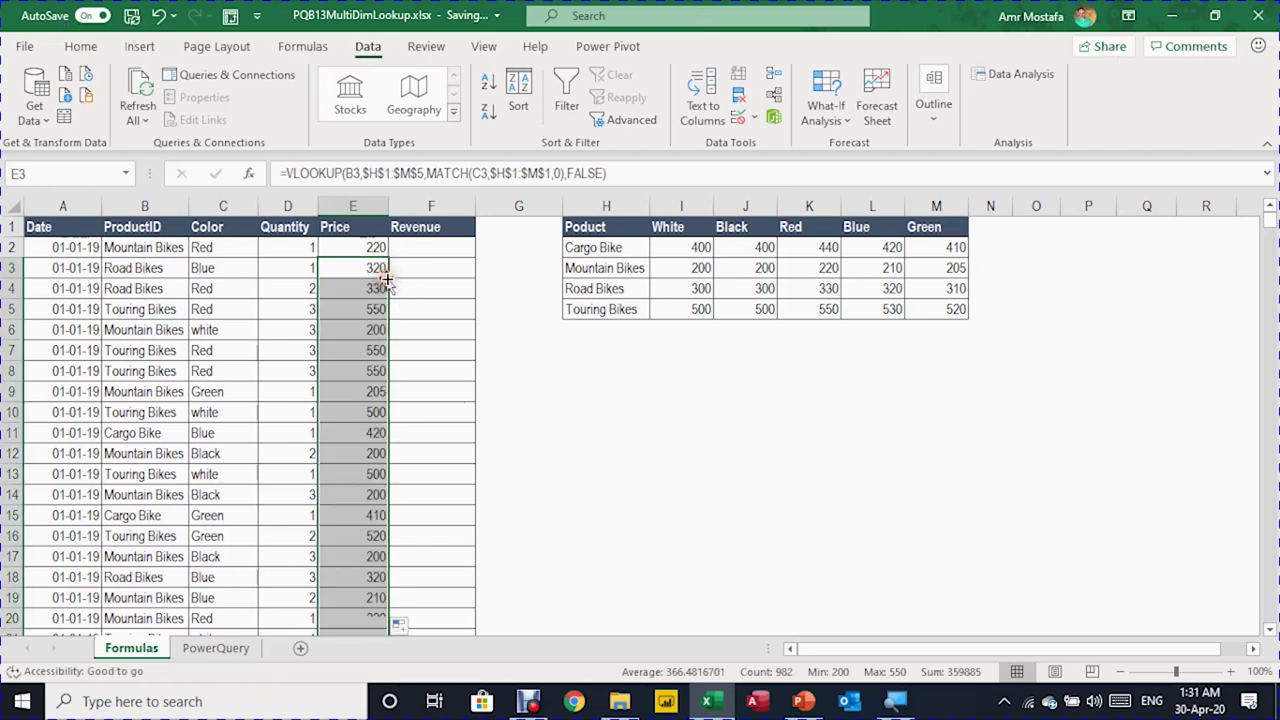
click(362, 284)
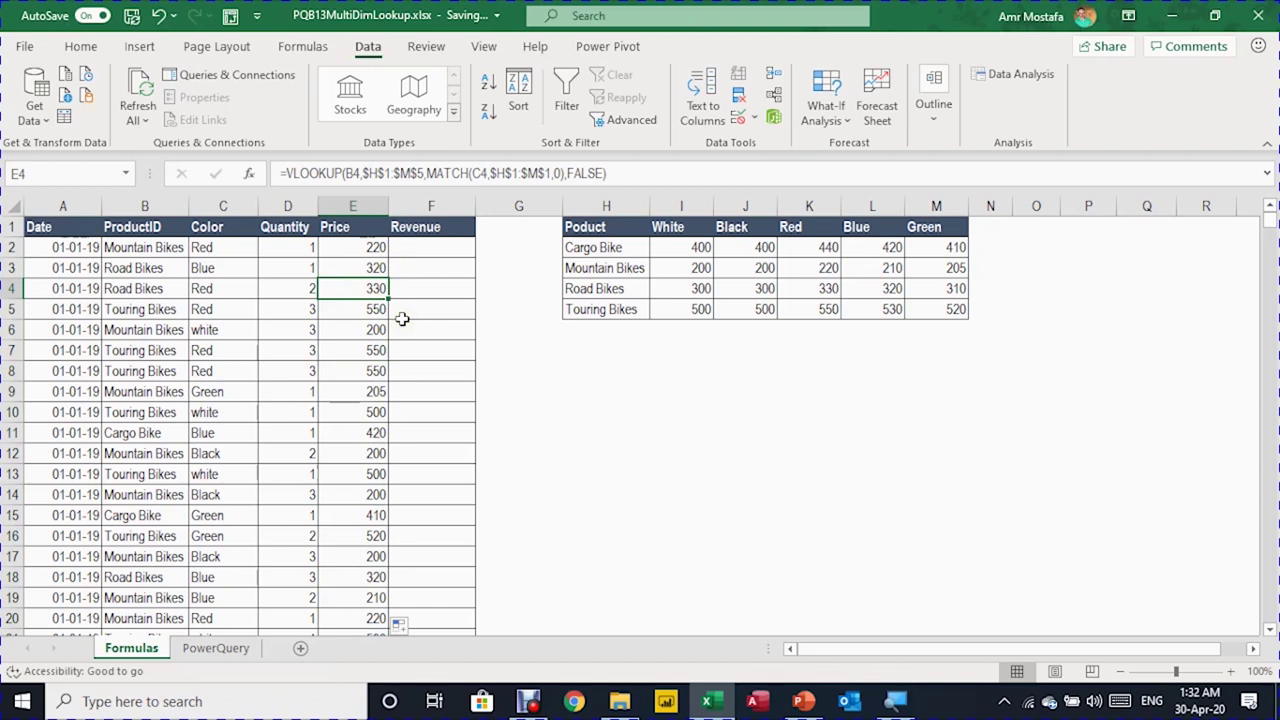
- Enter a Revenue formula in F2 that multiplies the quantity in D2 by the price in E2
key(Right)
key(Up)
key(Up)
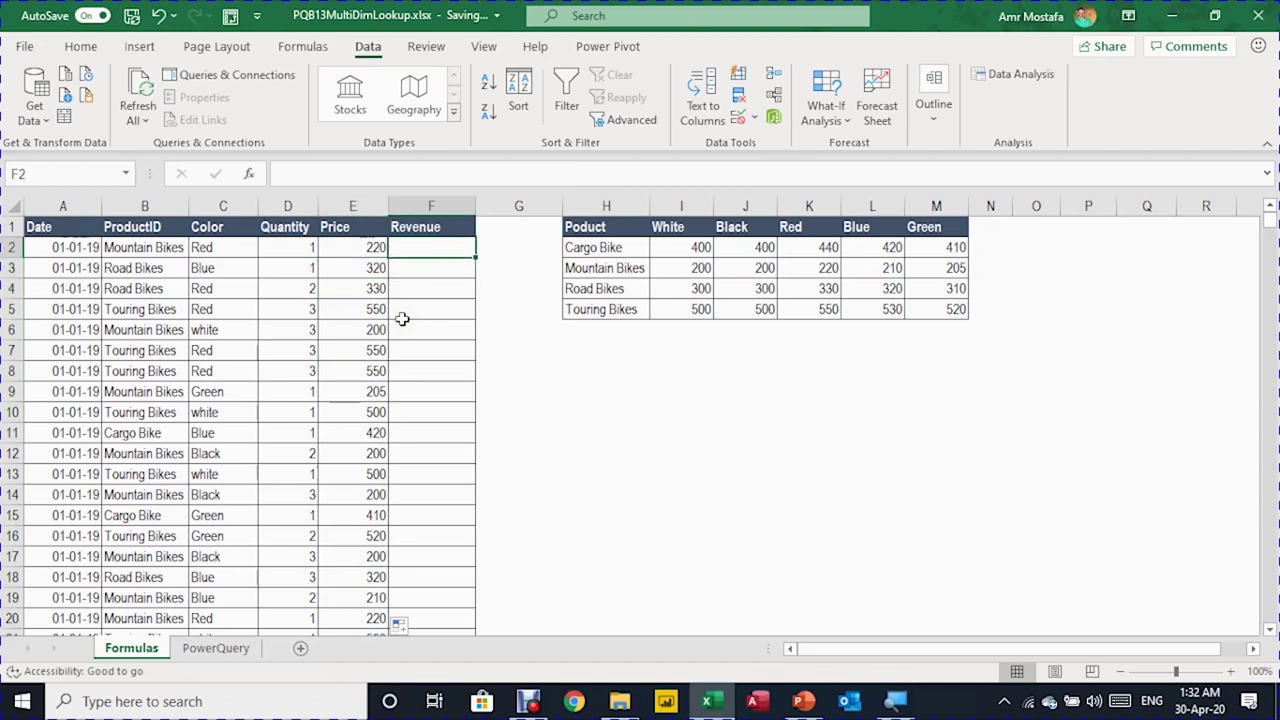
text(=)
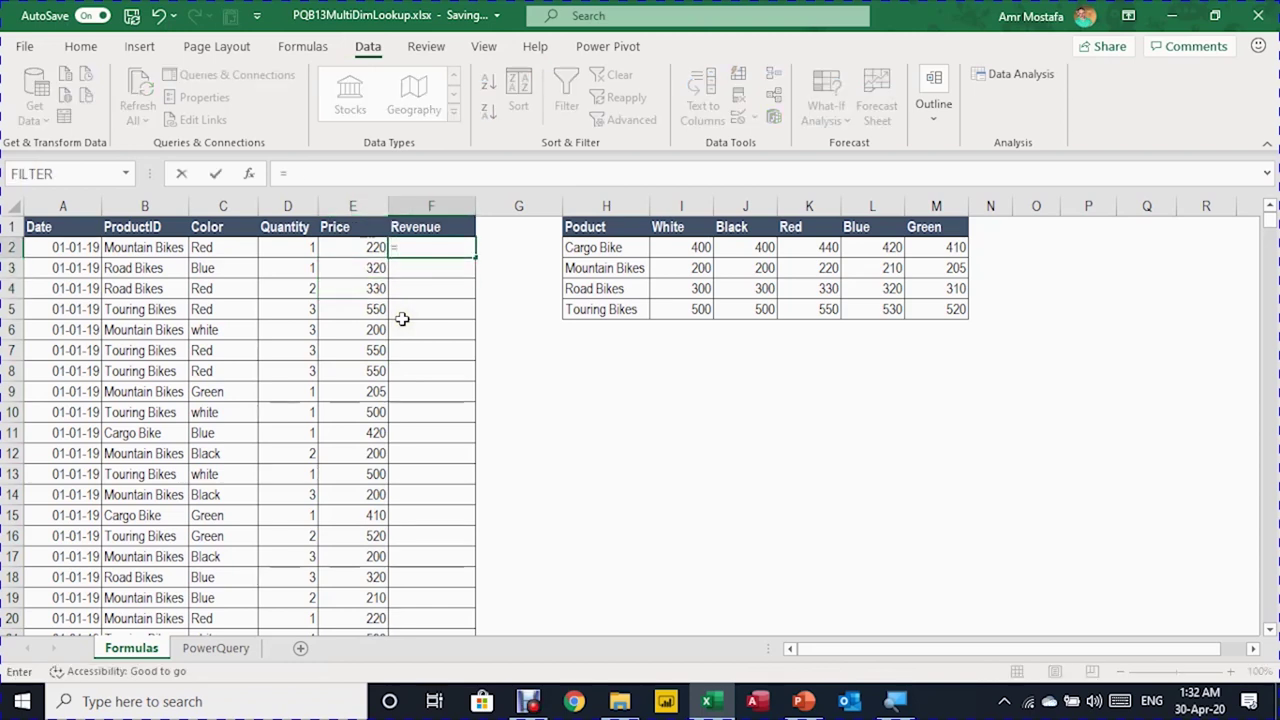
key(Left)
key(Left)
text(*)
key(Left)
key(Return)
key(Left)
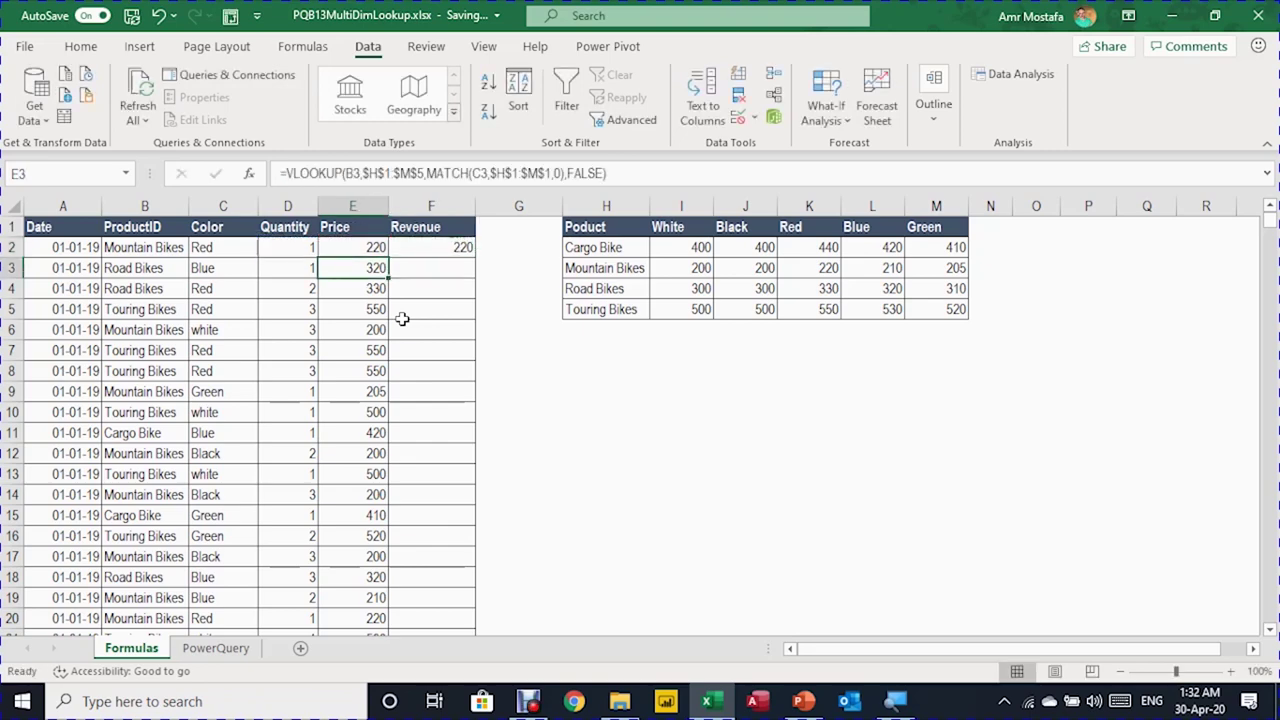
- Fill the Revenue formula from F2 down to F984, the last row of sales data, and return to cell A1
key(ctrl+Down)
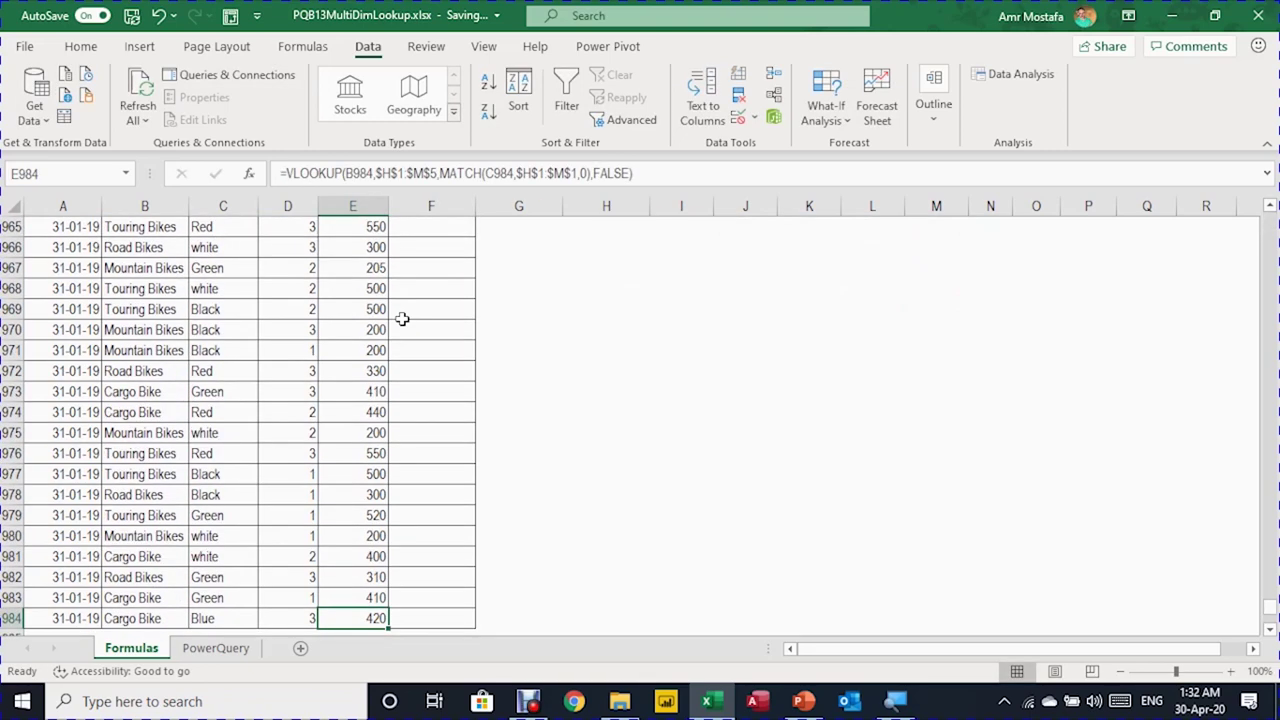
key(Right)
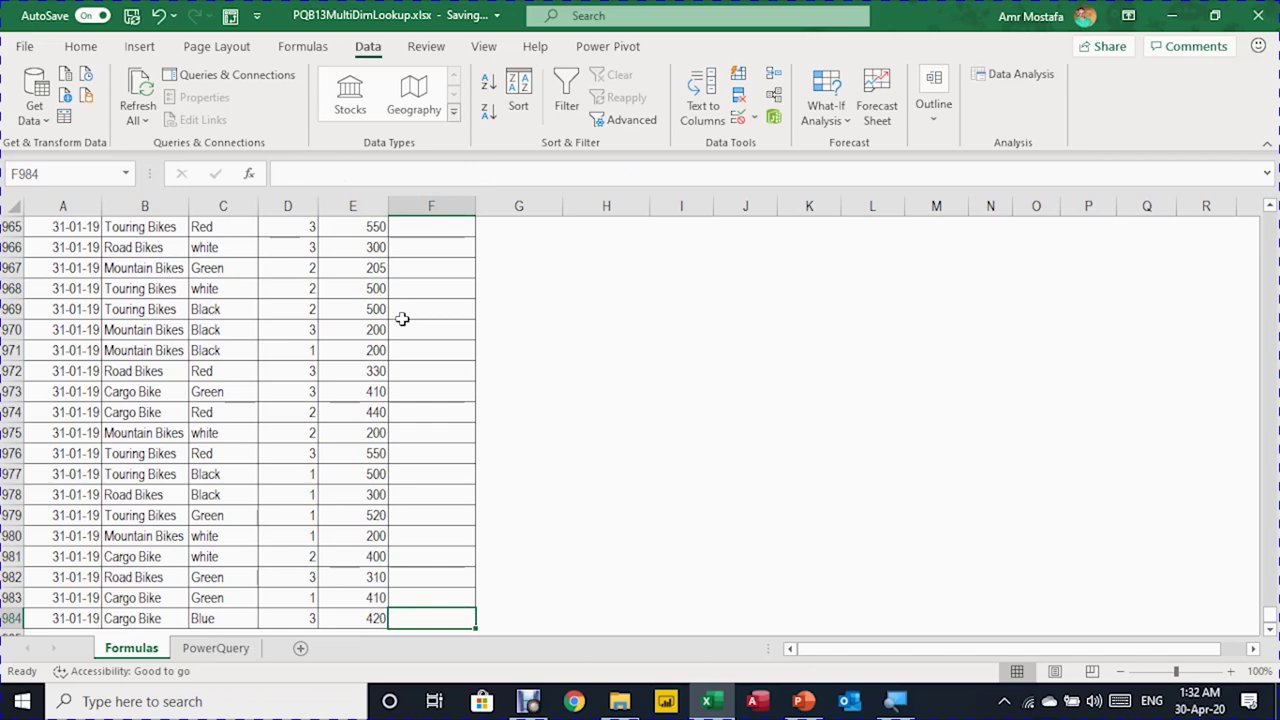
key(ctrl+shift+Up)
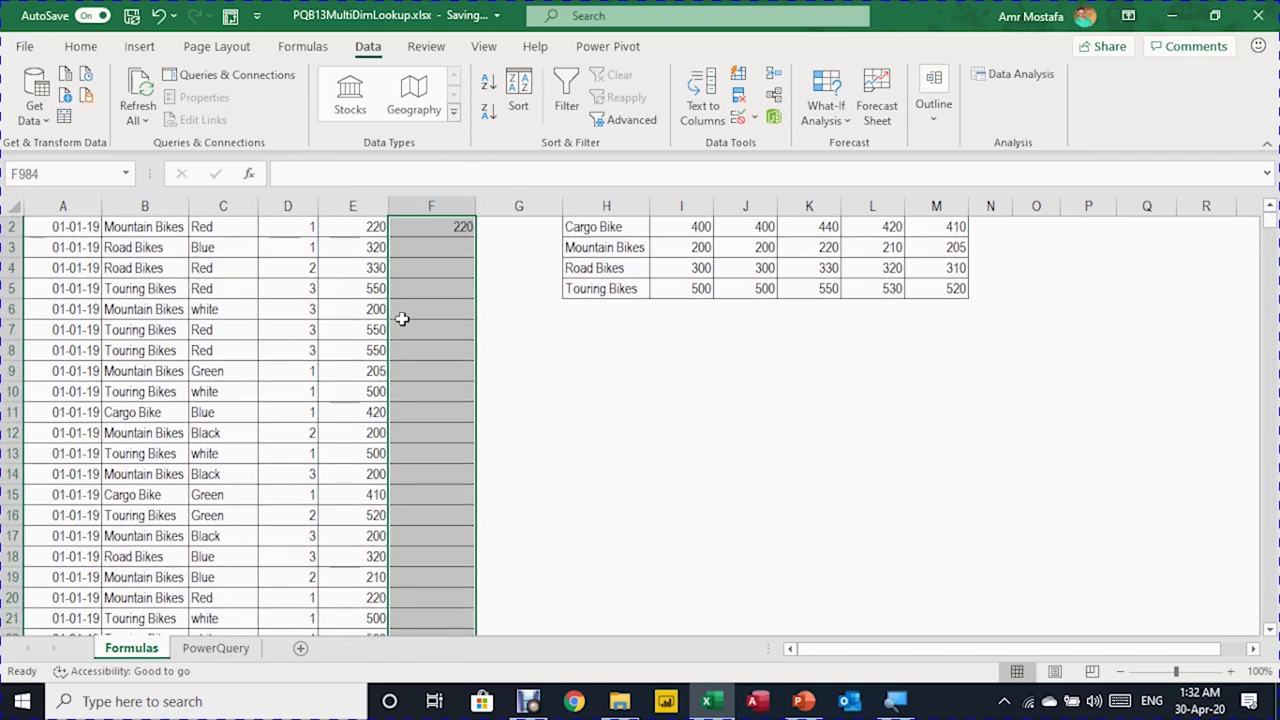
key(ctrl+d)
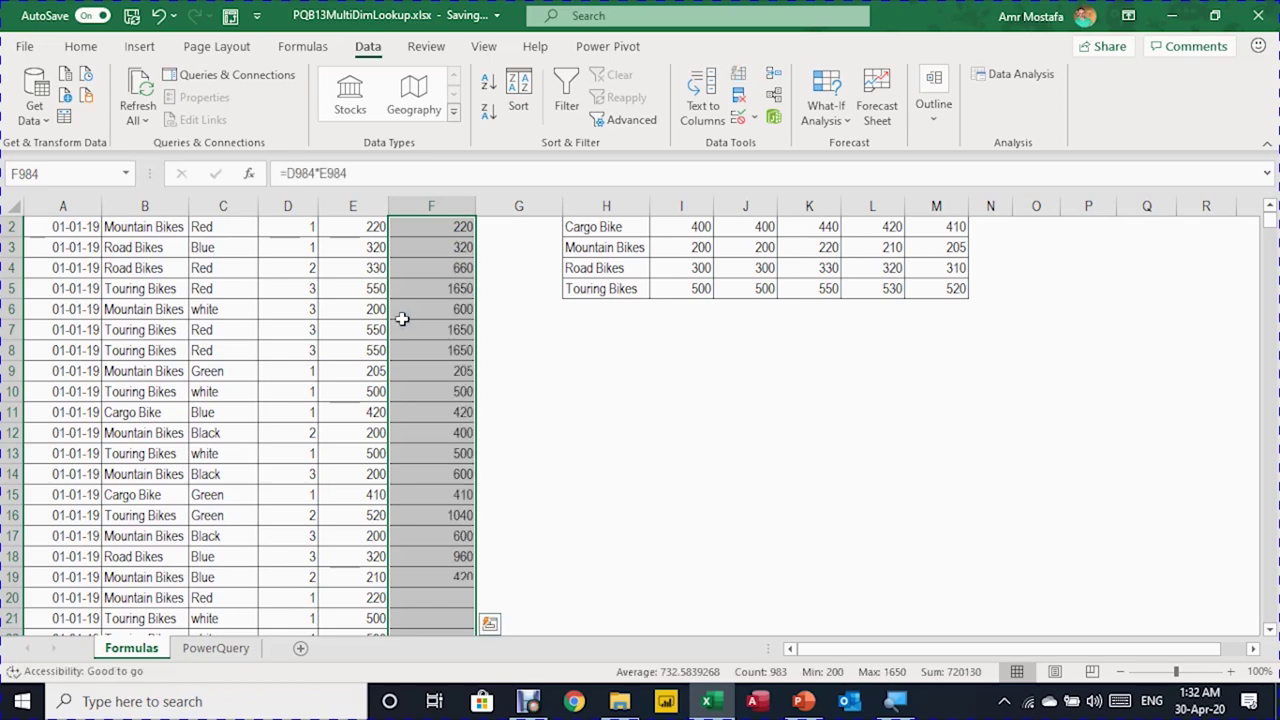
key(Up)
key(Up)
key(ctrl+Up)
key(Down)
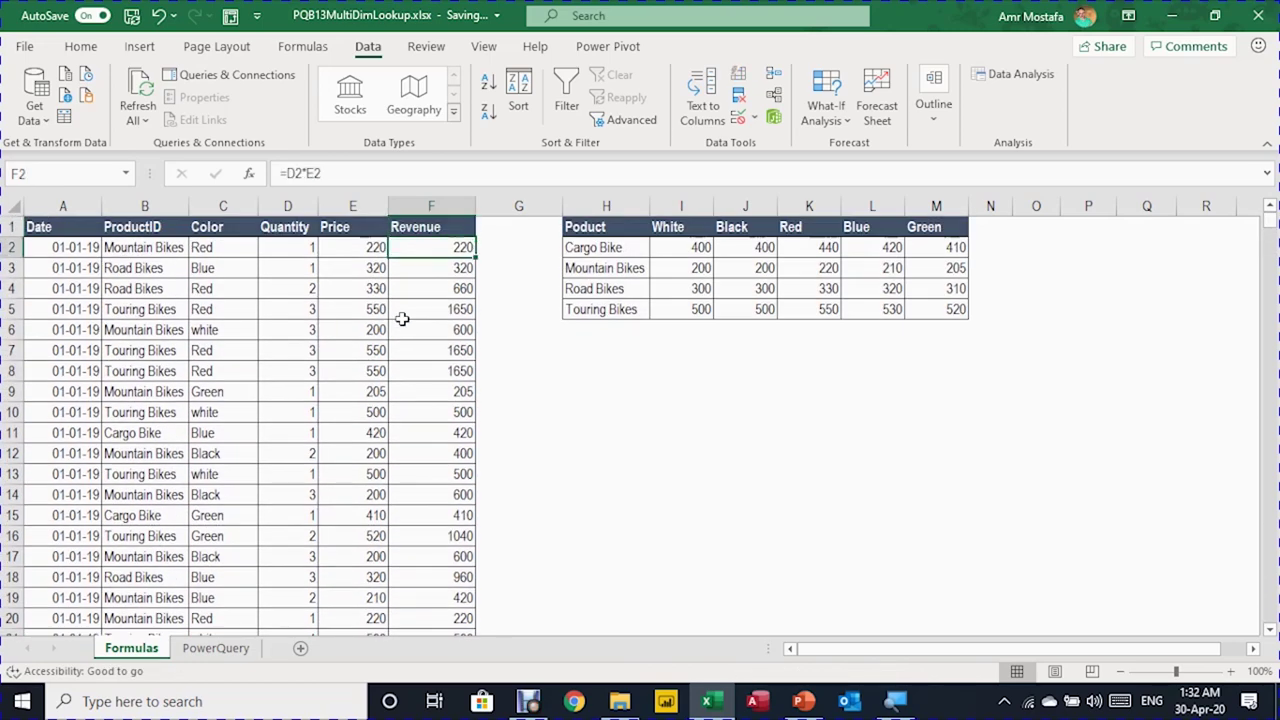
key(Up)
key(Left)
key(Left)
key(Left)
key(Left)
key(Left)
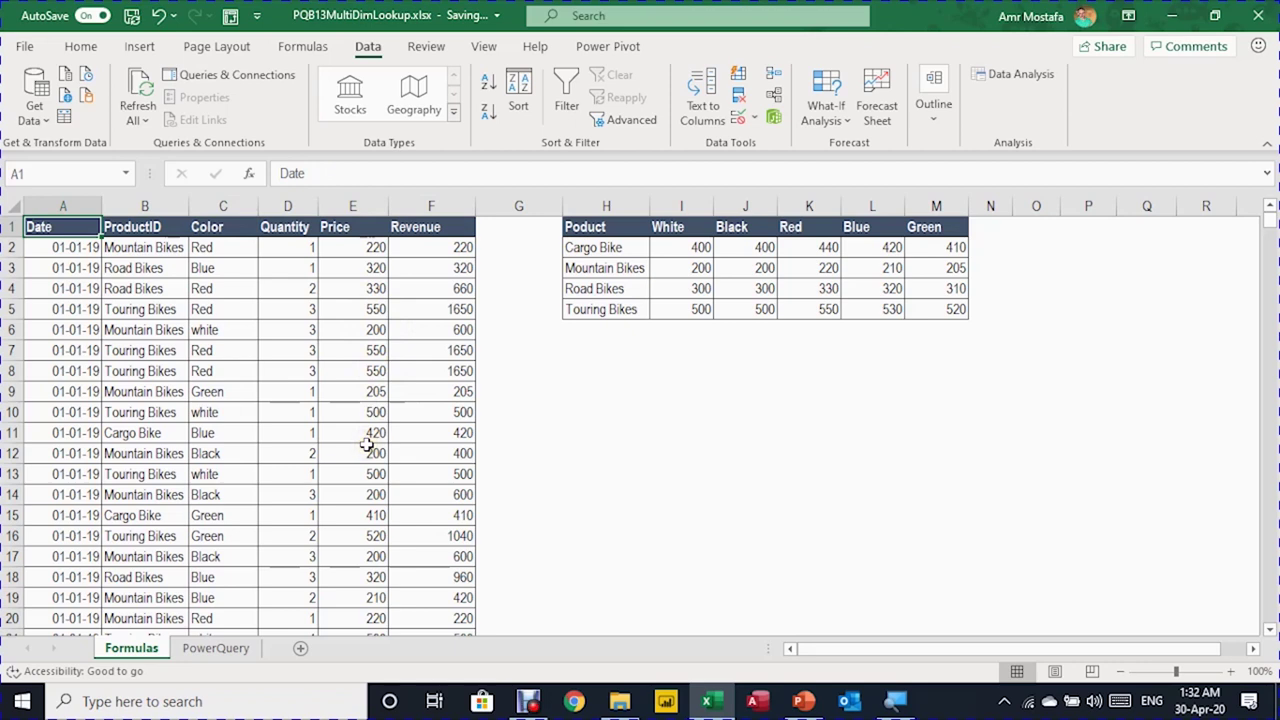
- Open the PowerQuery sheet and check the table names assigned to the sales table and the price table
click(236, 654)
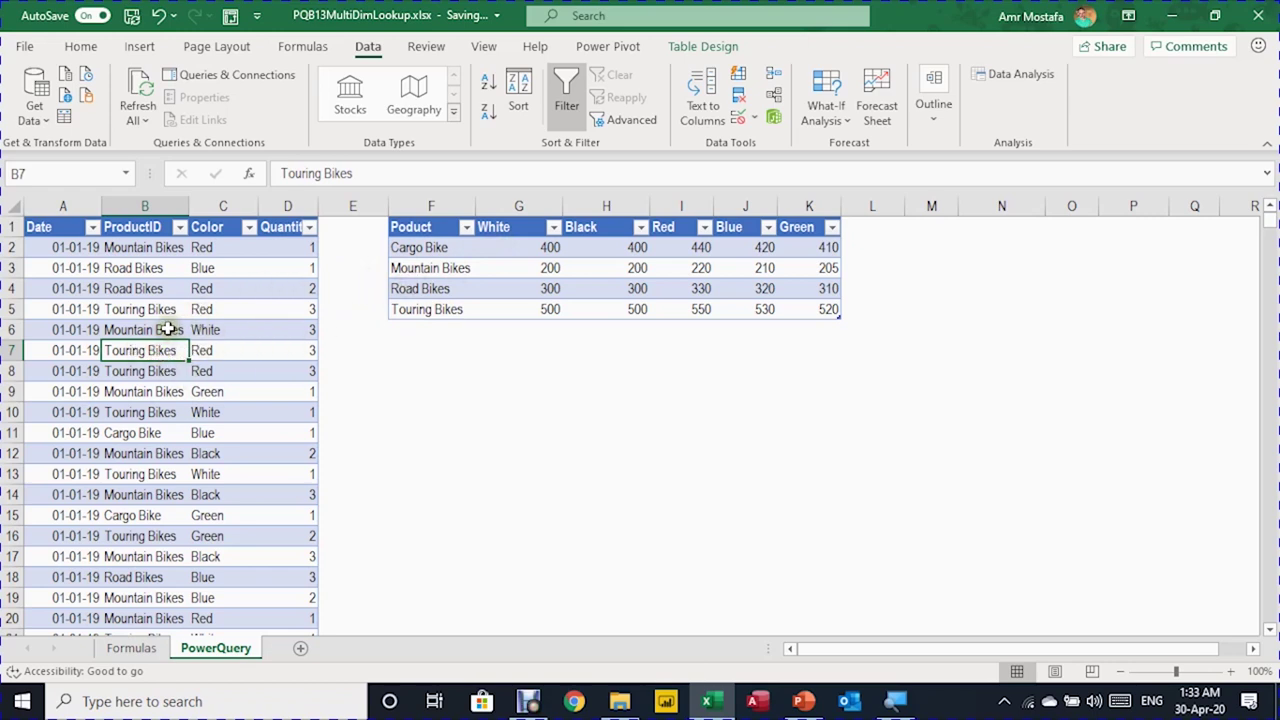
click(711, 46)
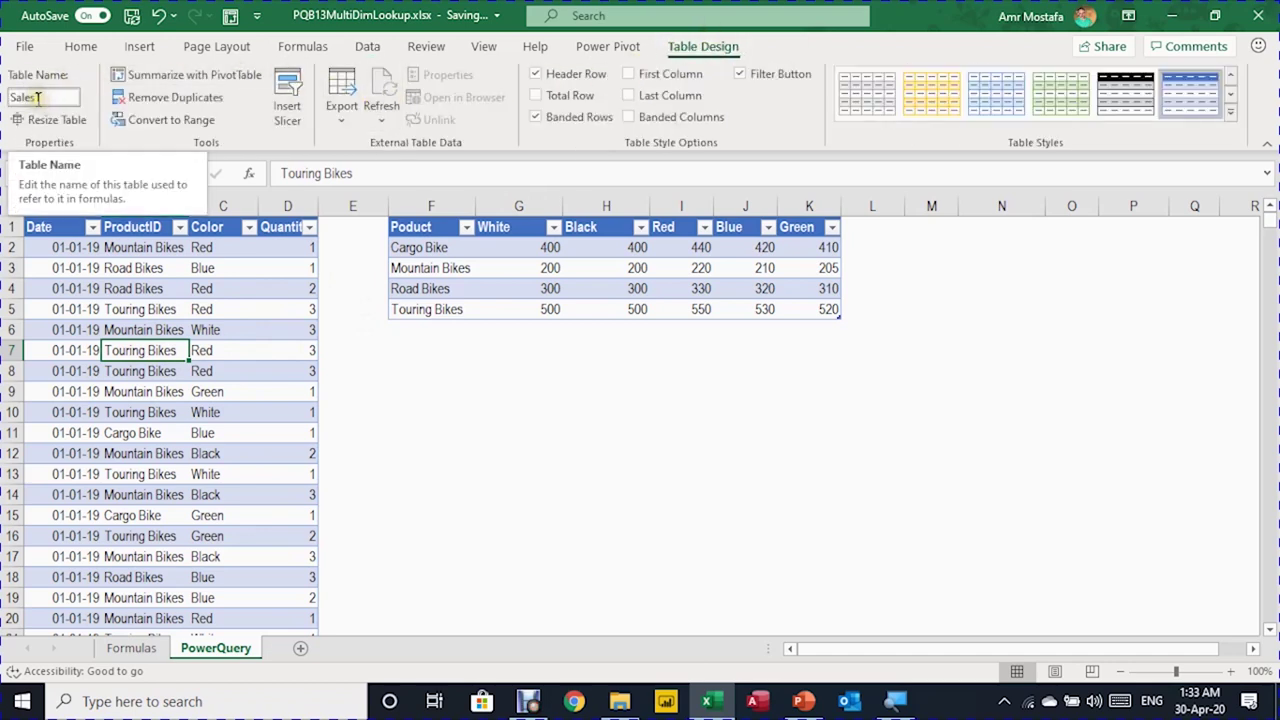
click(530, 286)
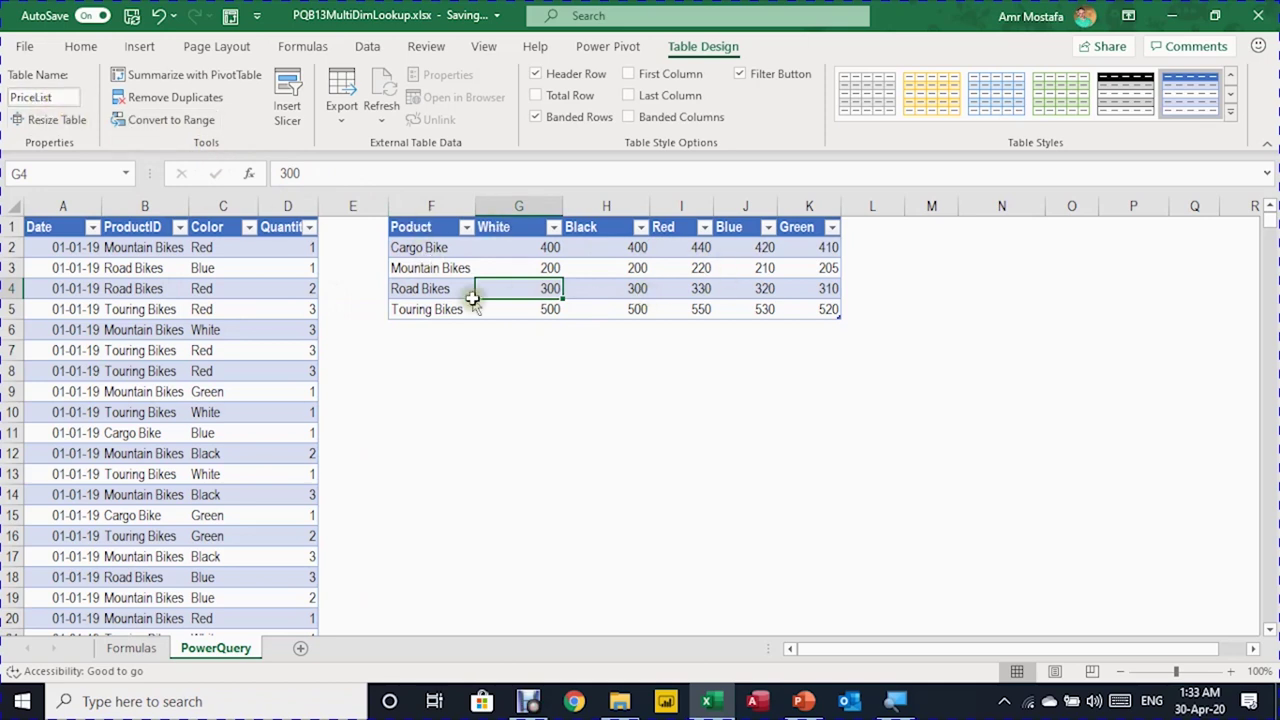
click(138, 326)
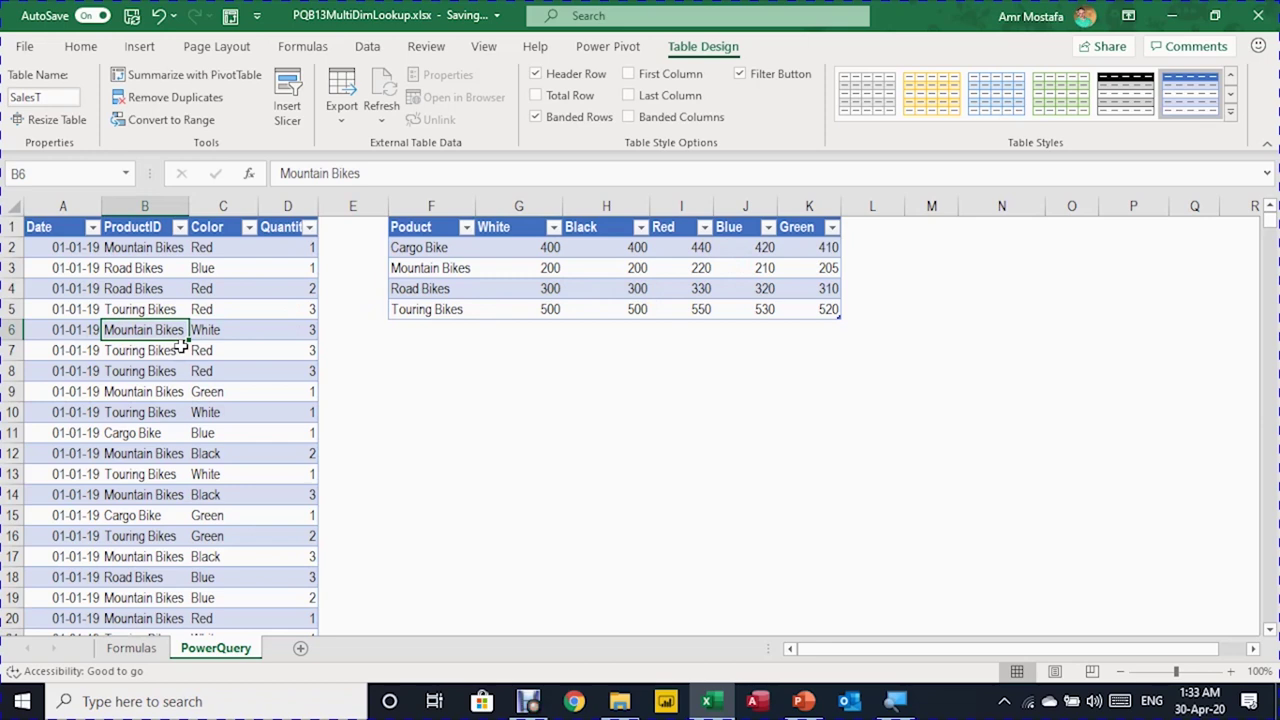
- Create a Power Query query from the PriceList table and look at its Changed Type step
click(563, 269)
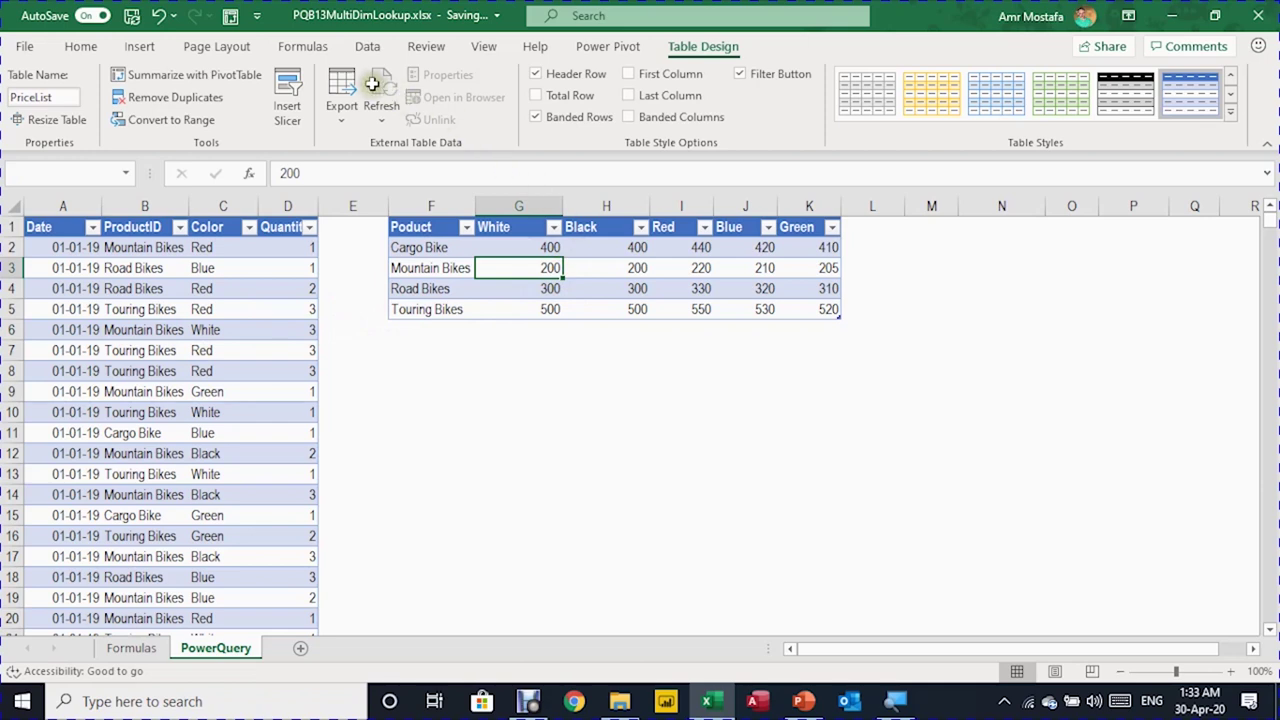
click(369, 48)
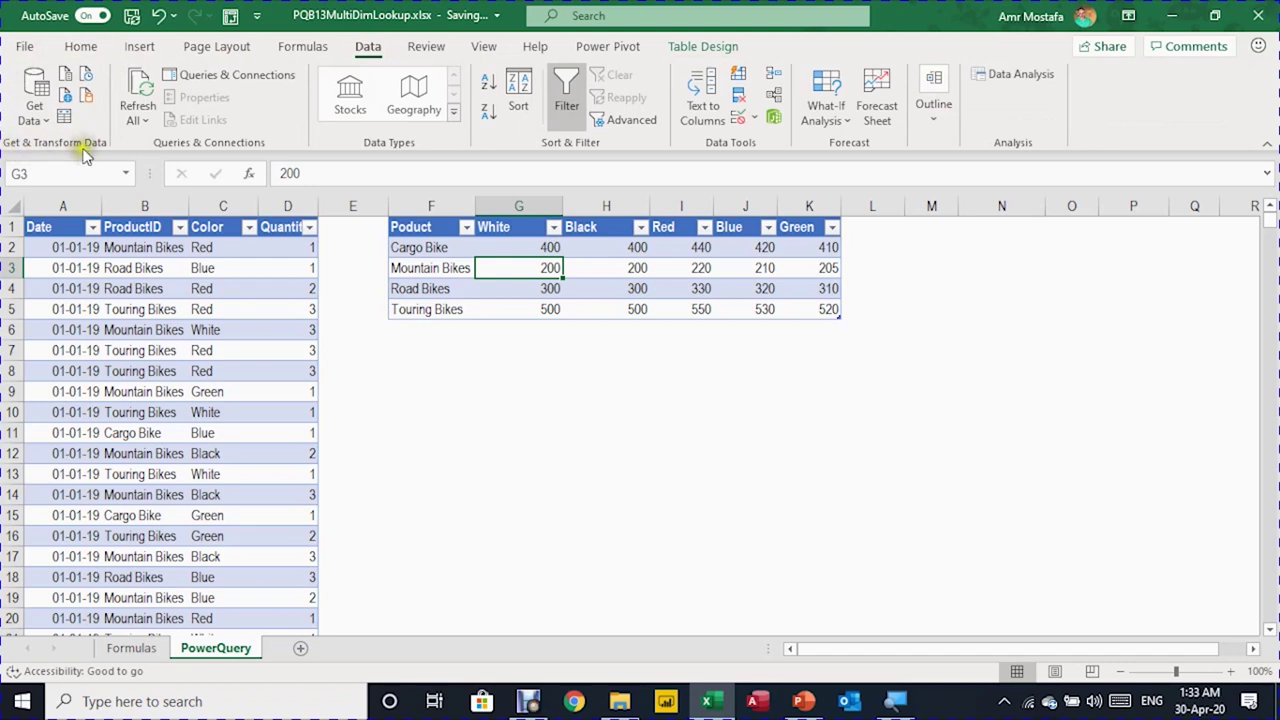
click(65, 118)
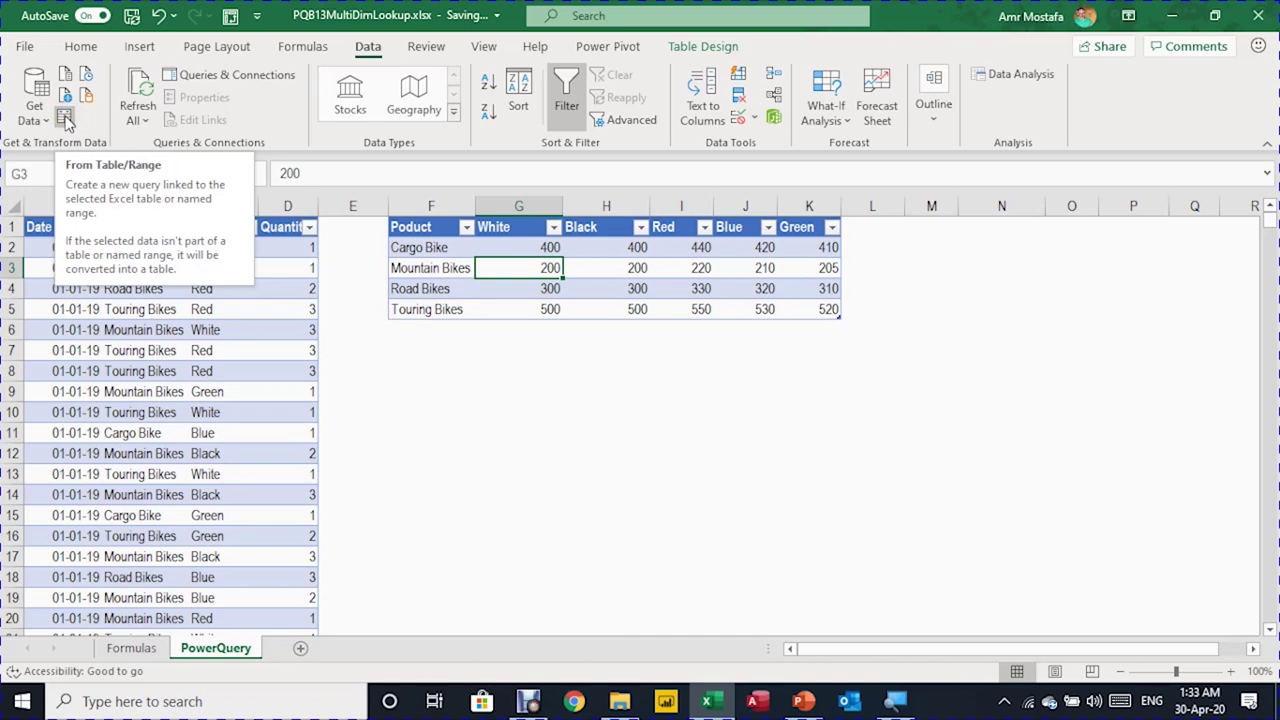
click(65, 118)
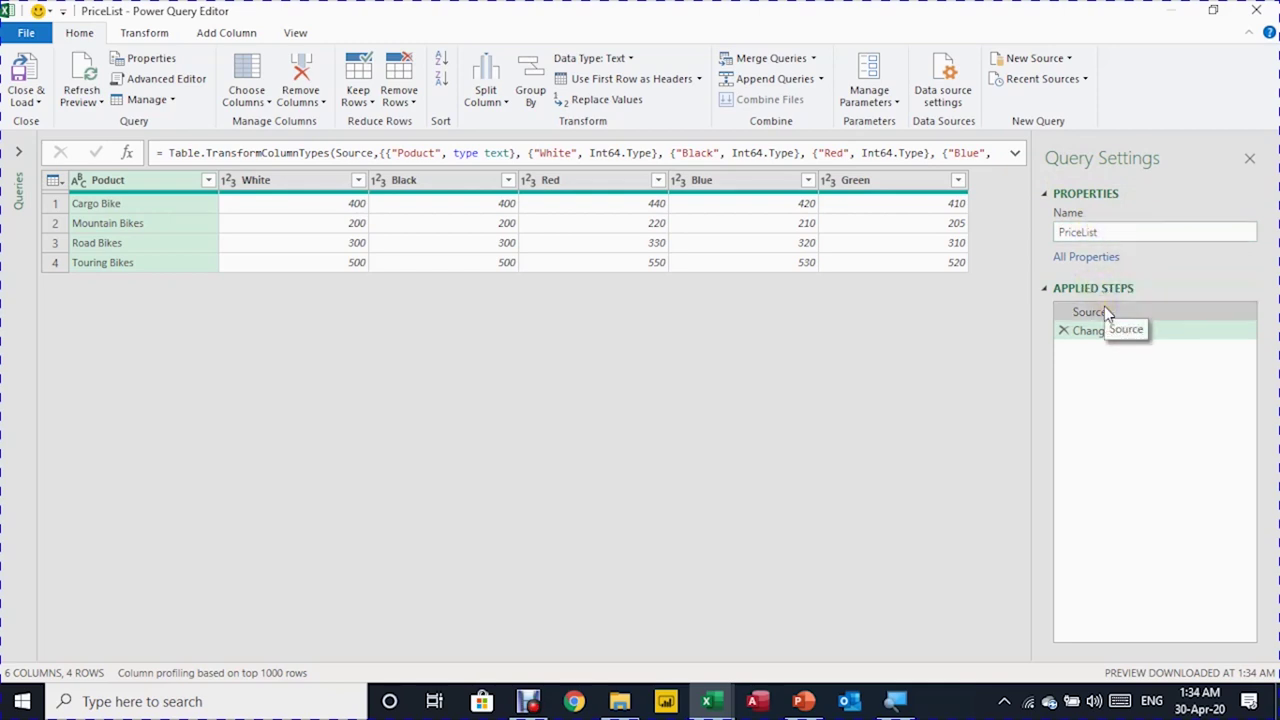
drag(1118, 330, 1127, 338)
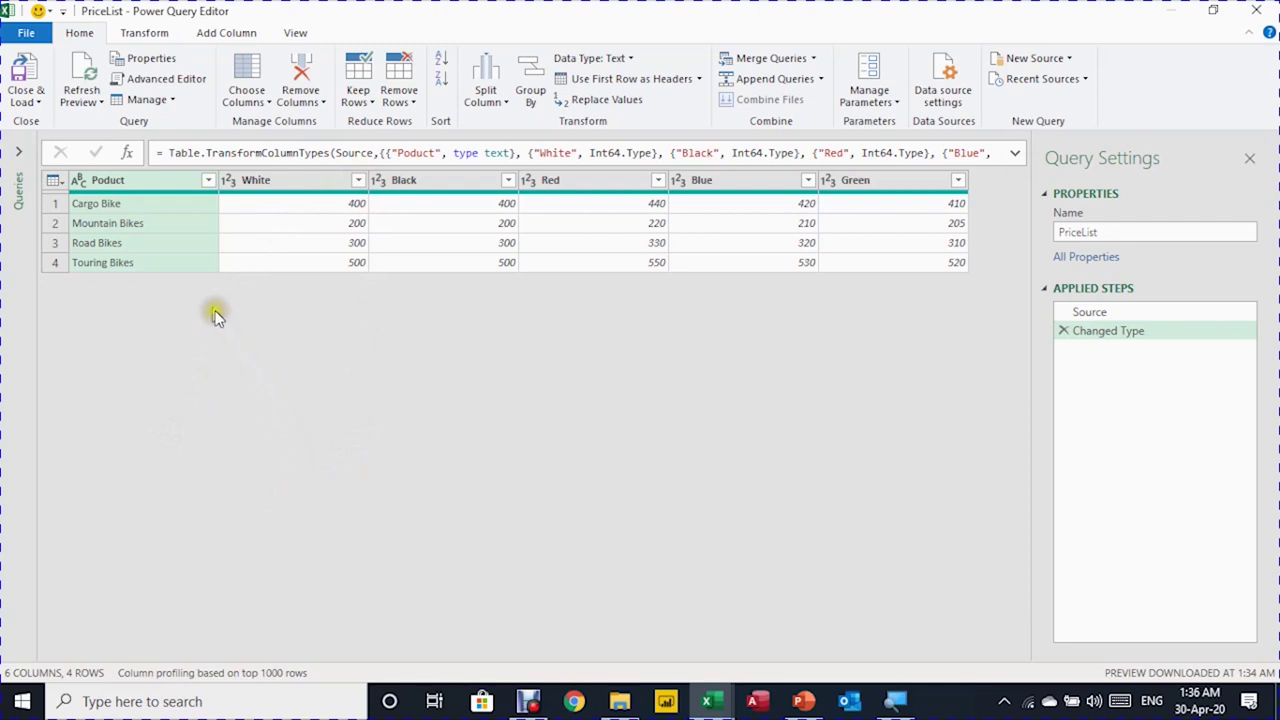
- Unpivot all color columns of the PriceList query, White through Green, using Unpivot Other Columns on the Poduct column
click(147, 192)
click(138, 36)
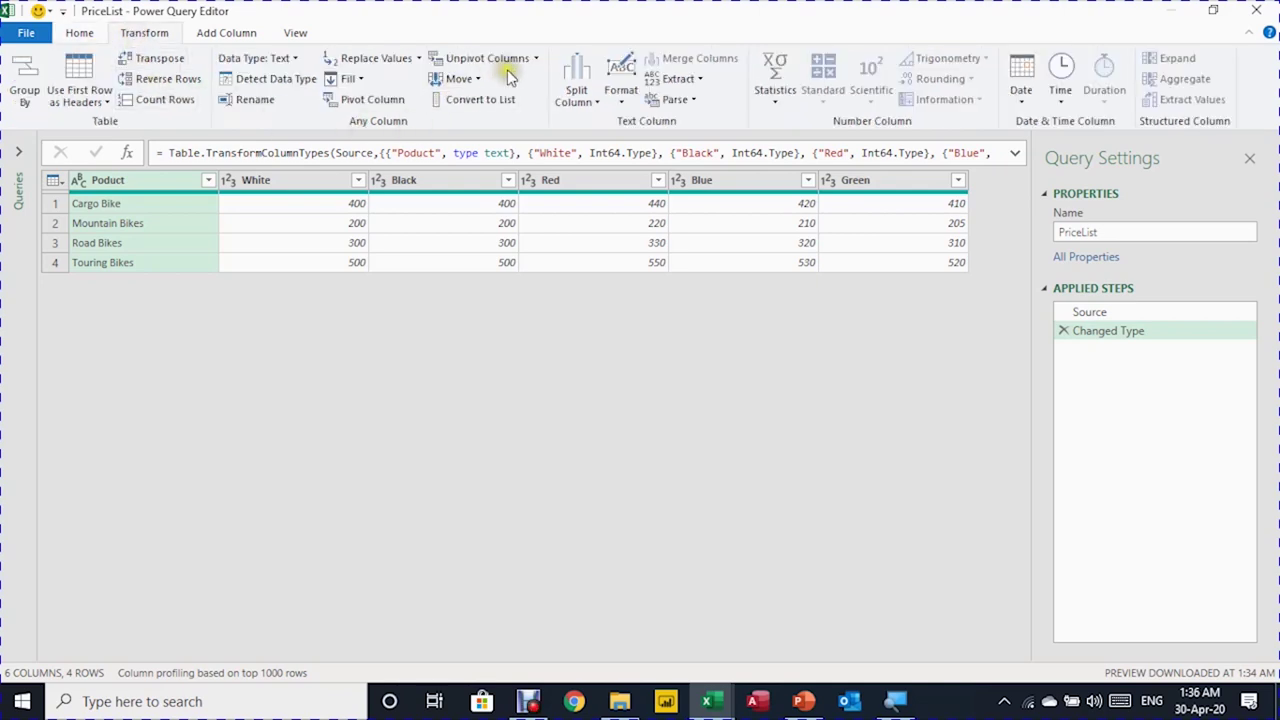
click(320, 180)
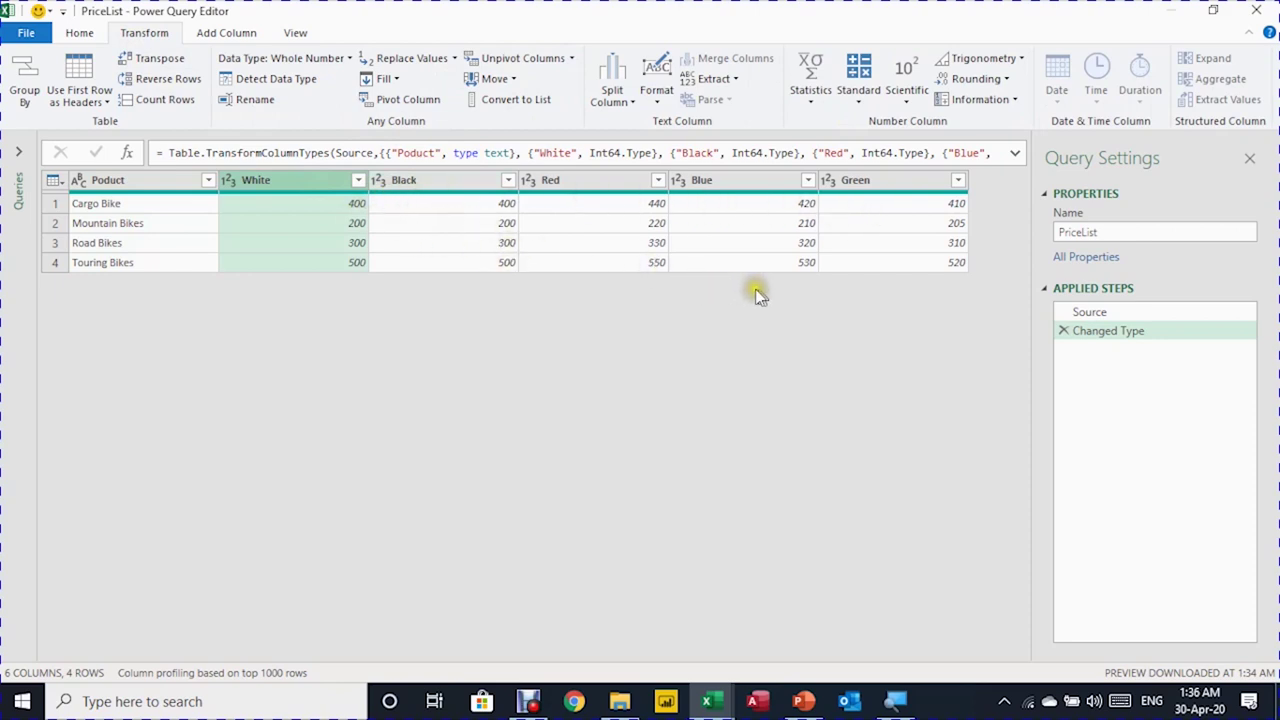
shift+click(875, 180)
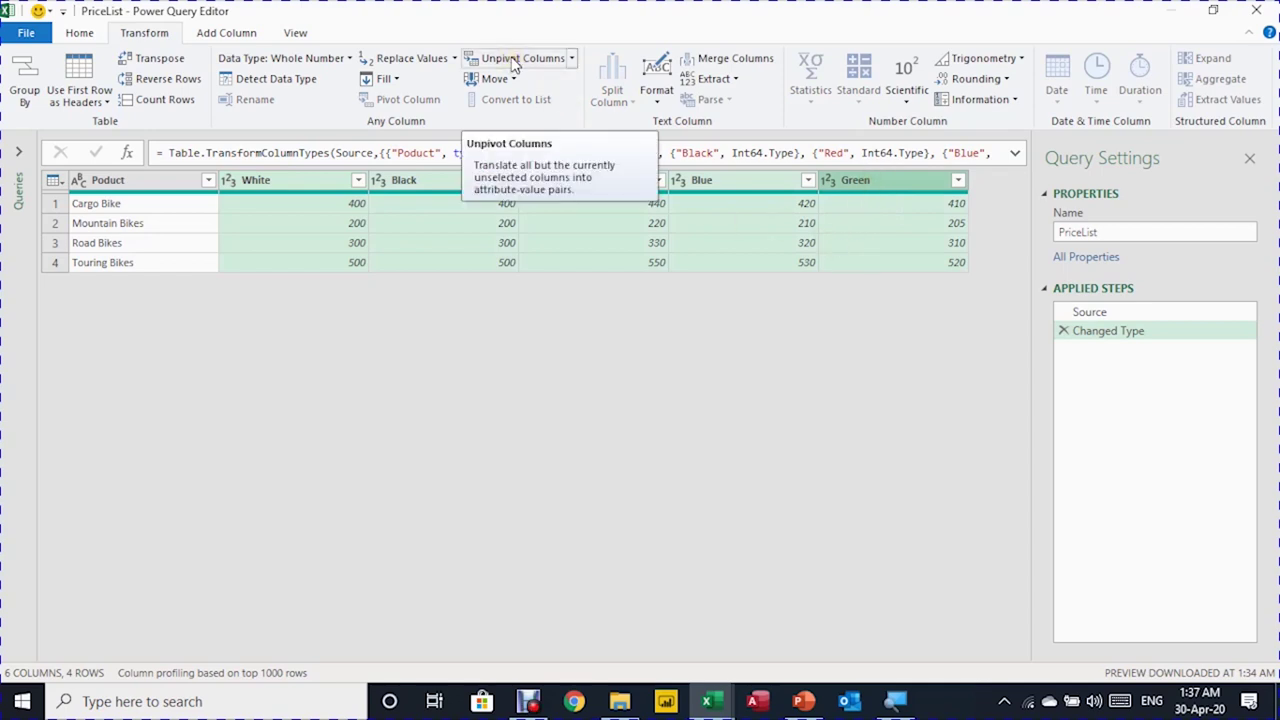
click(130, 180)
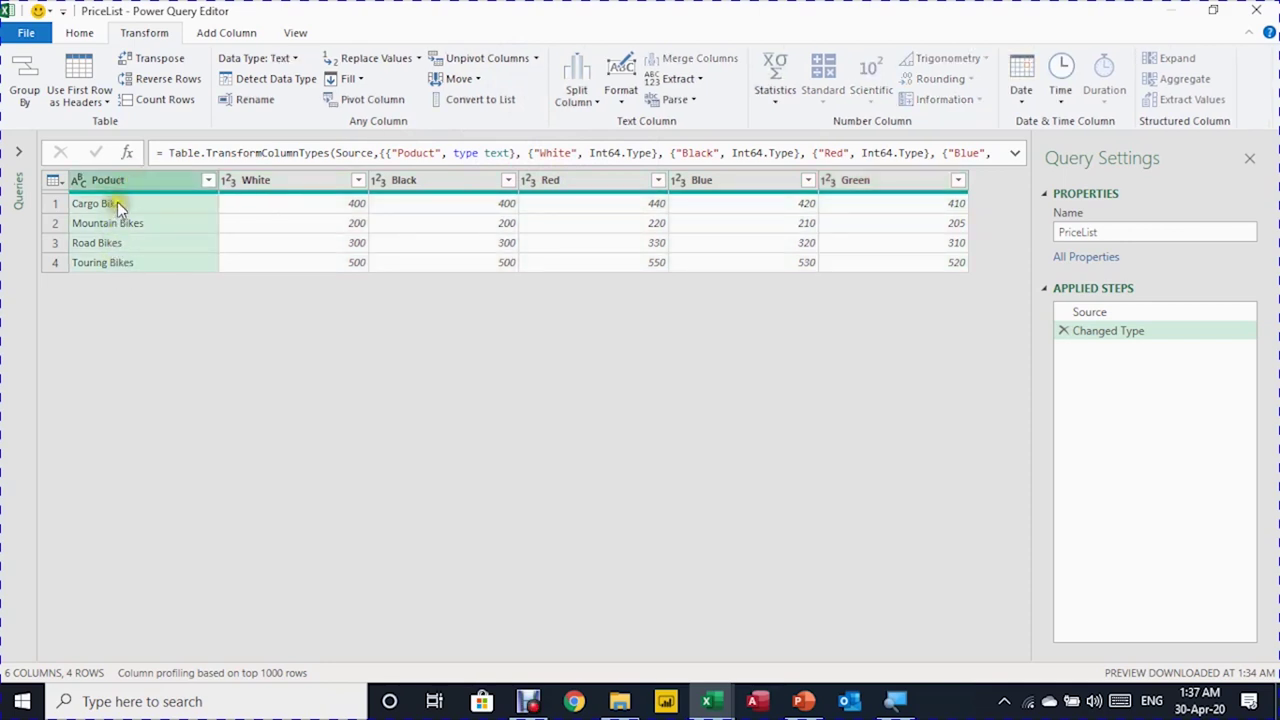
click(537, 60)
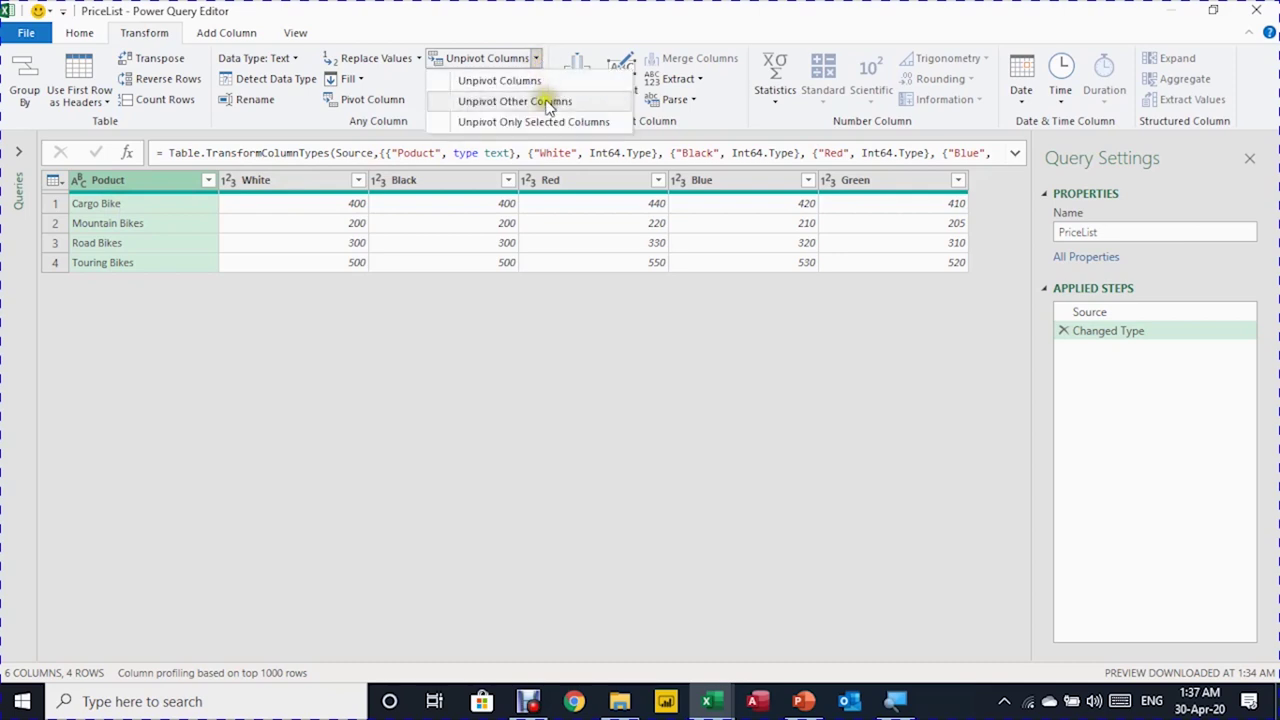
click(546, 102)
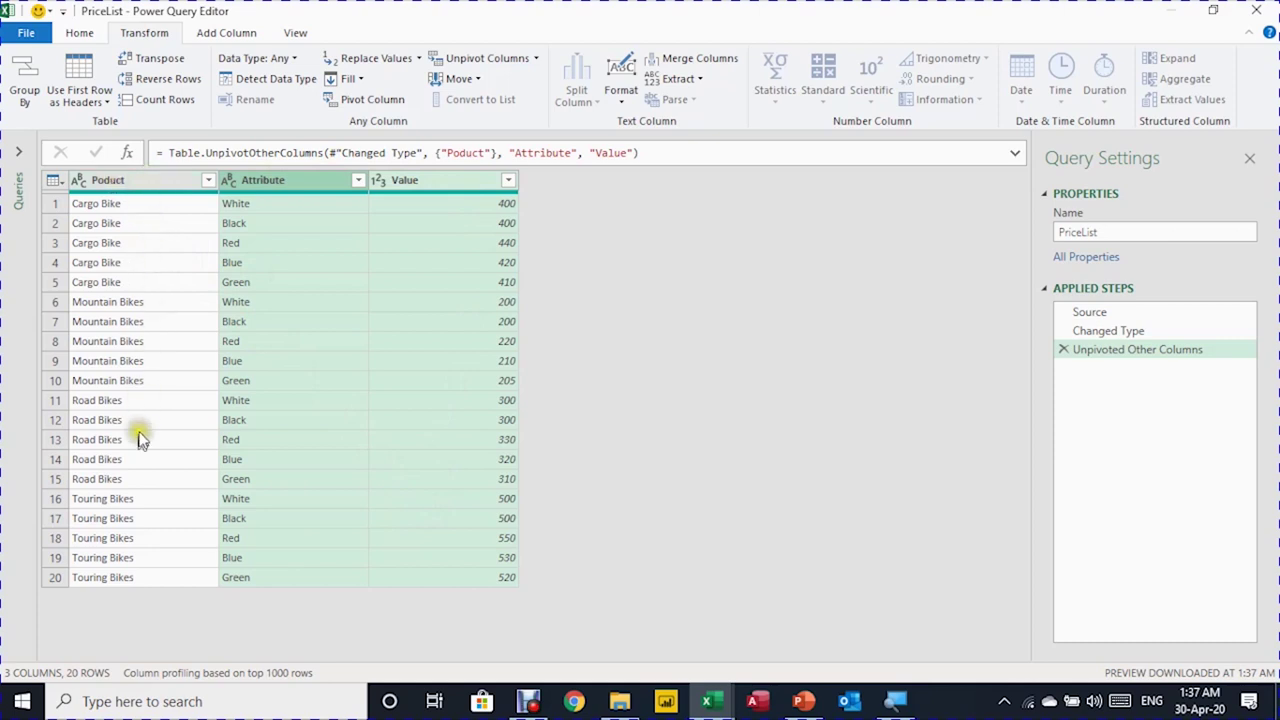
- Rename the Attribute column to Color and the Value column to Price
double_click(270, 180)
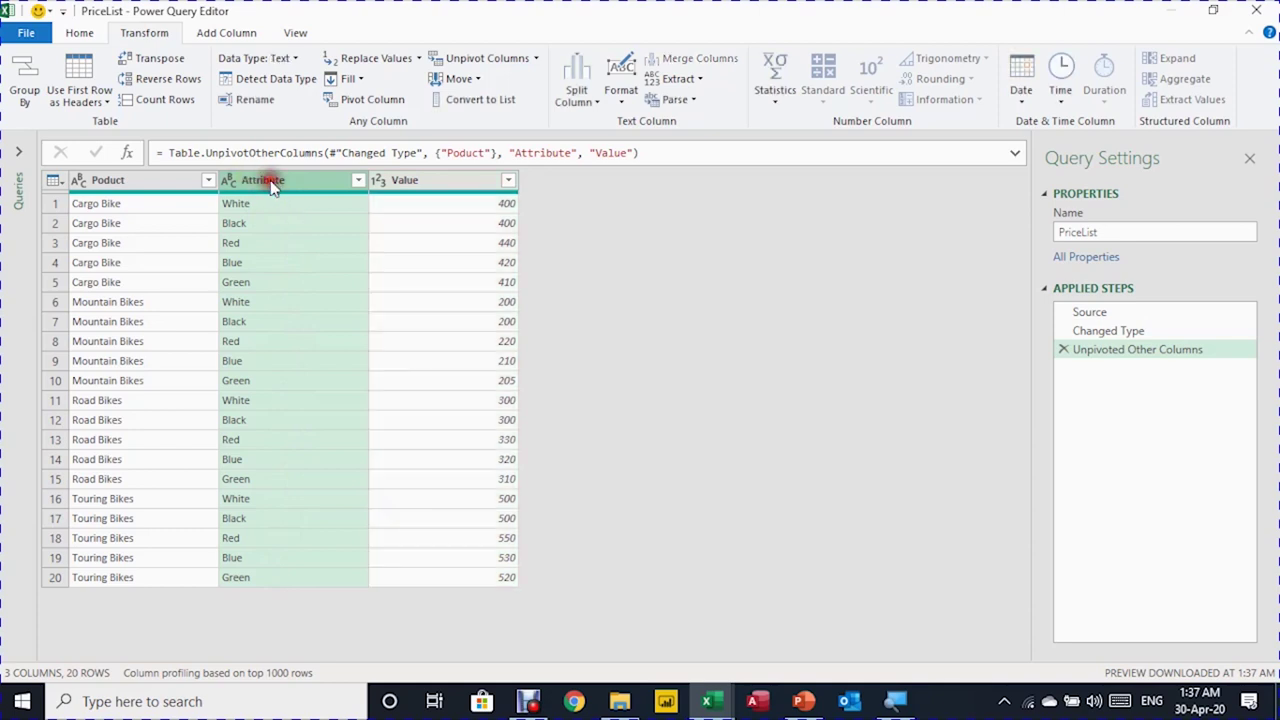
text(Color)
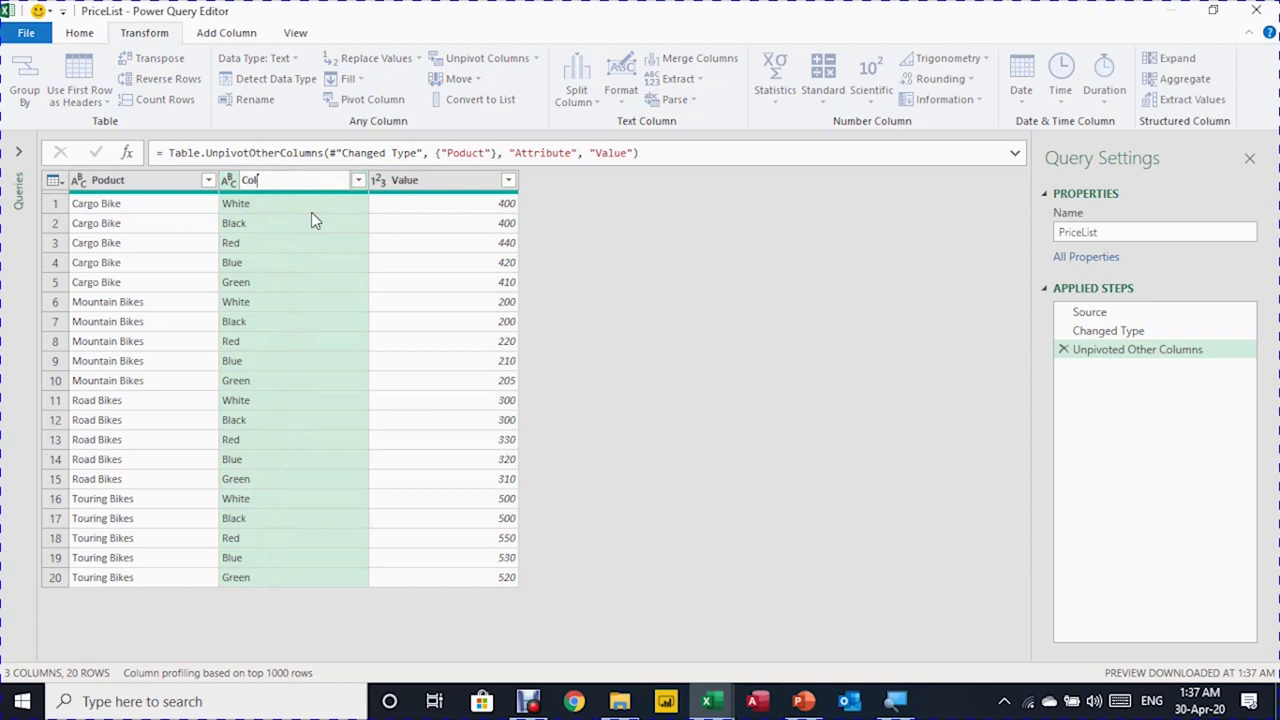
key(Return)
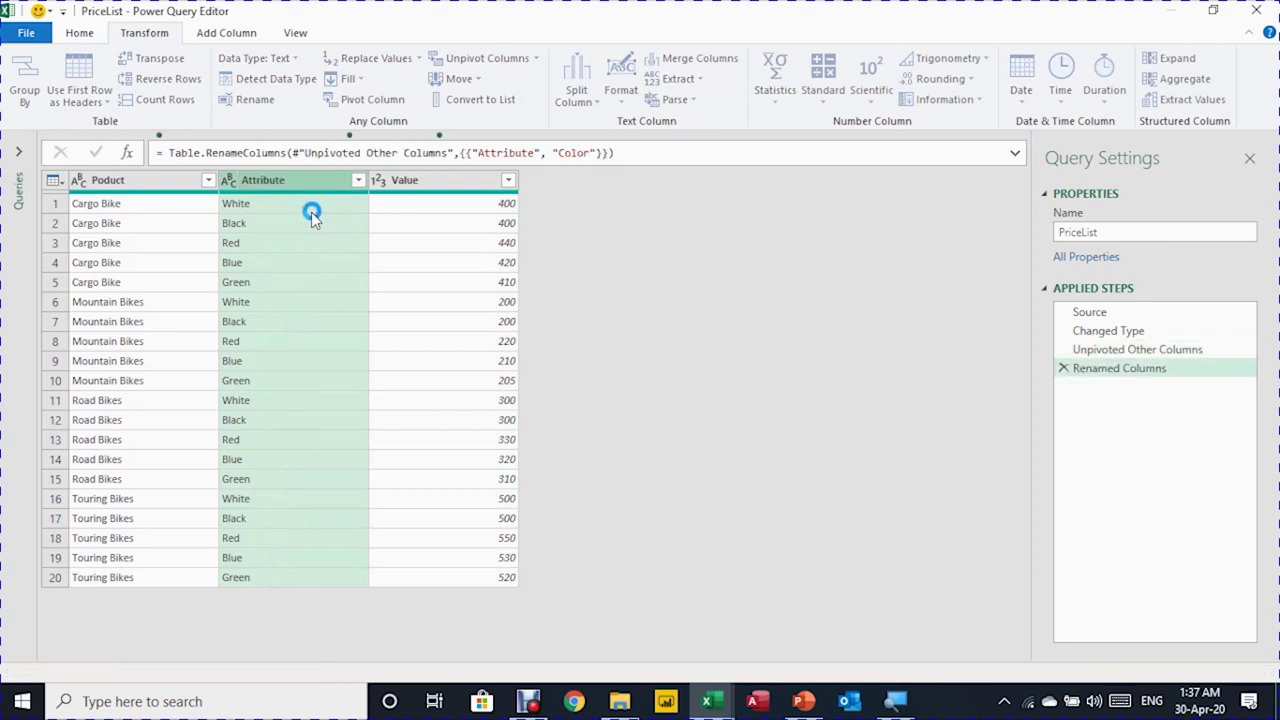
double_click(410, 180)
text(Price)
key(Return)
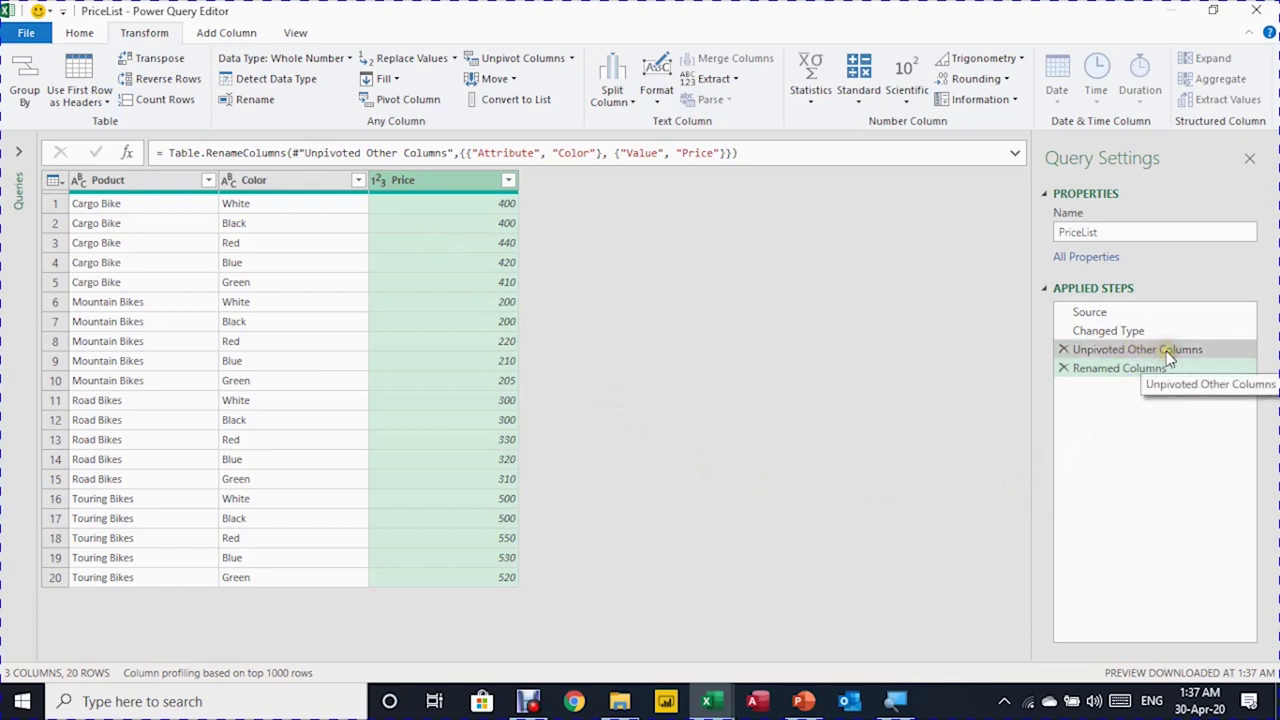
- Compare the price list before and after unpivoting through the applied steps, ending on Renamed Columns
click(1110, 349)
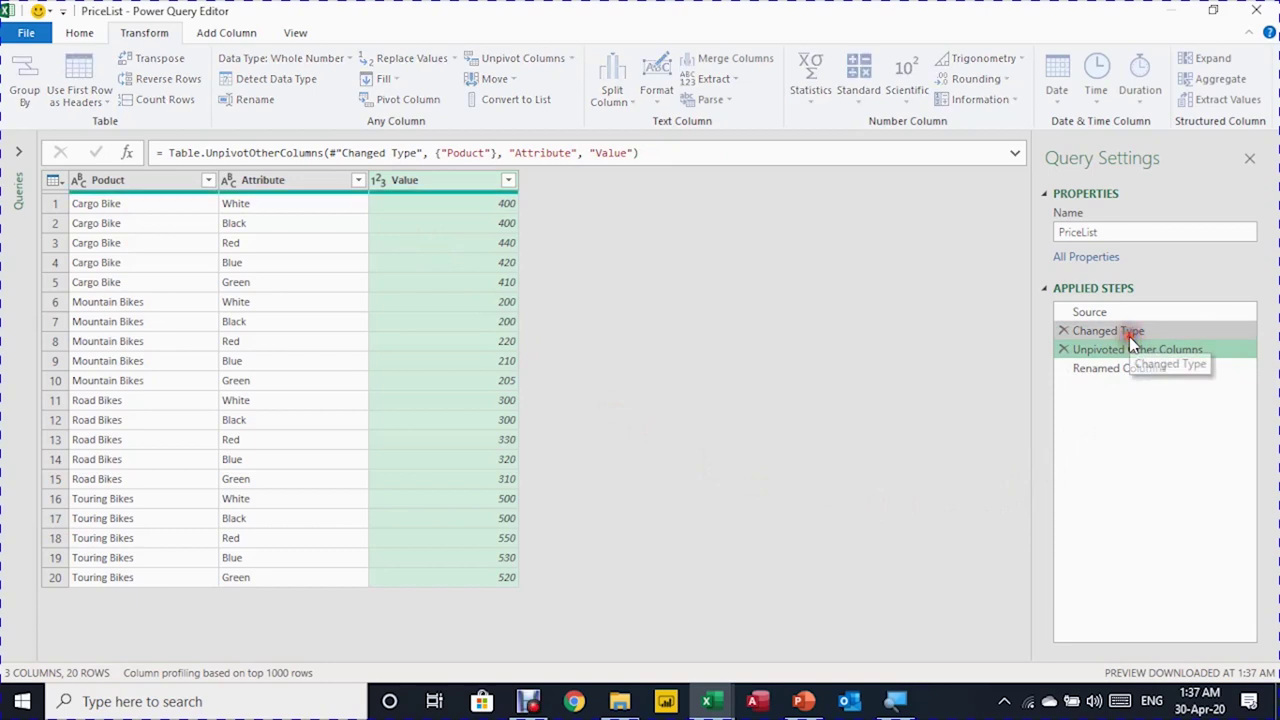
click(1108, 333)
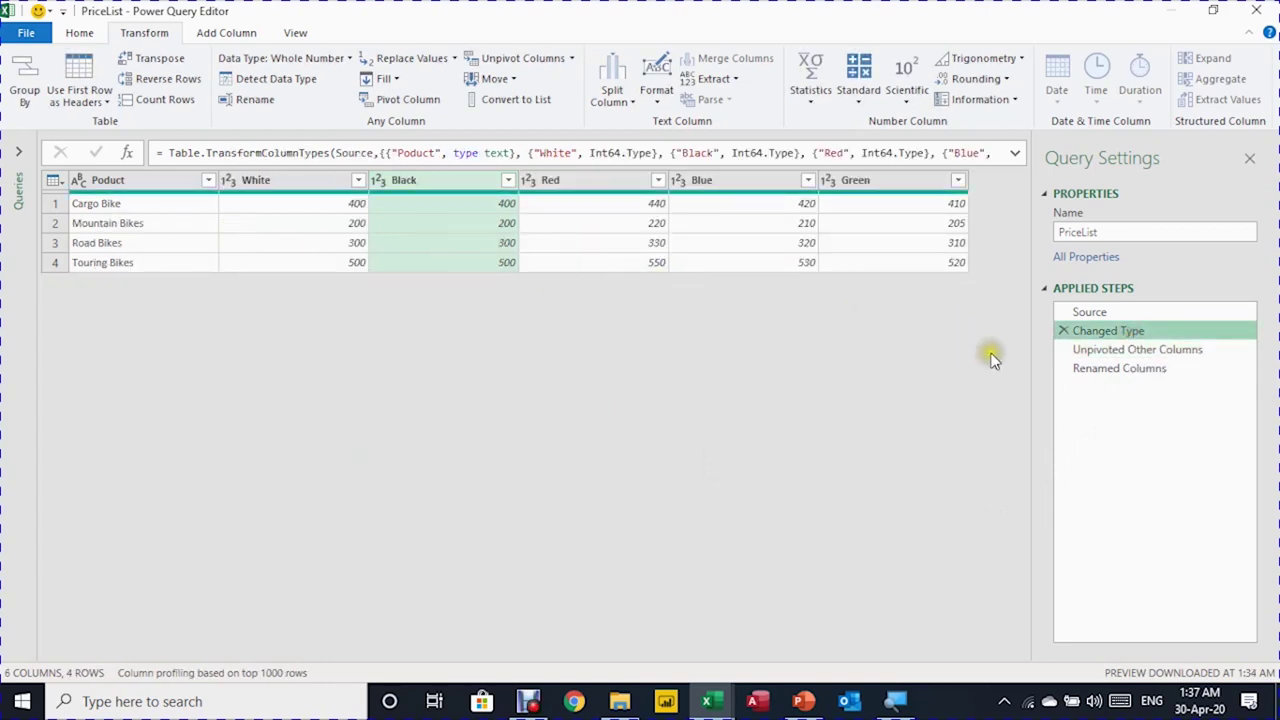
click(1106, 351)
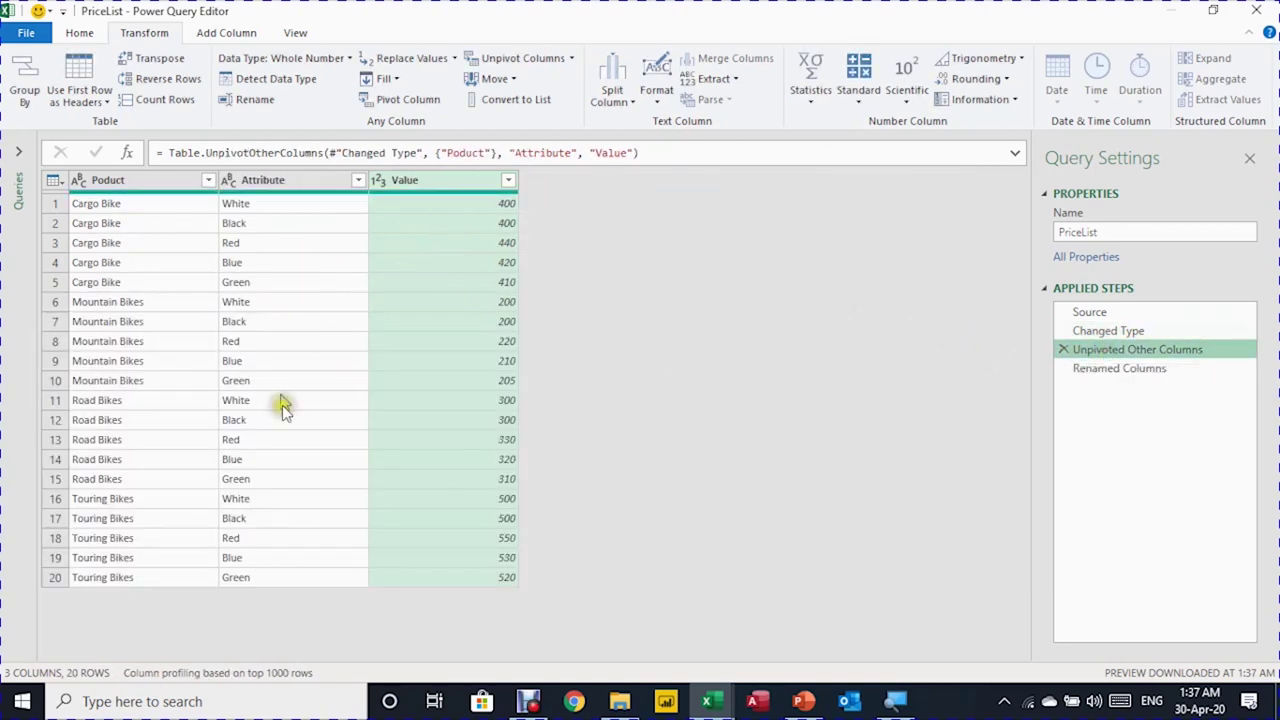
drag(1191, 366, 1180, 368)
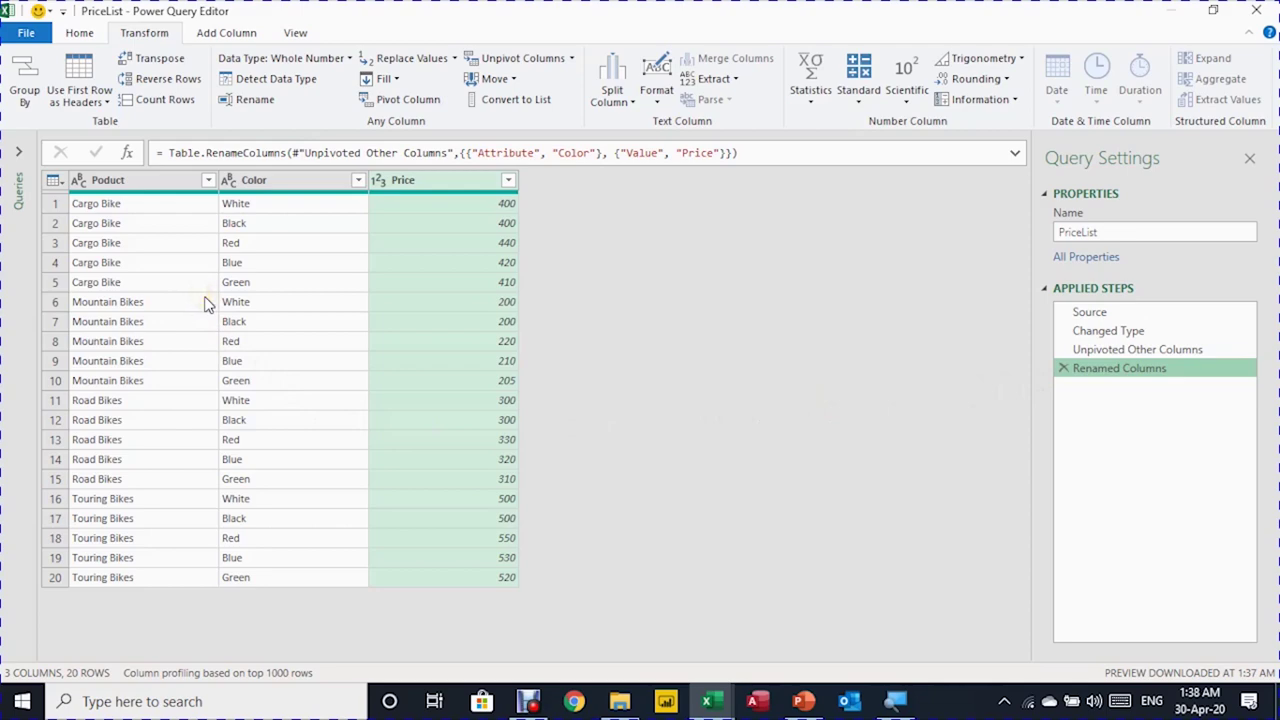
- Load the PriceList query to the workbook with the Only Create Connection option
click(26, 33)
click(57, 106)
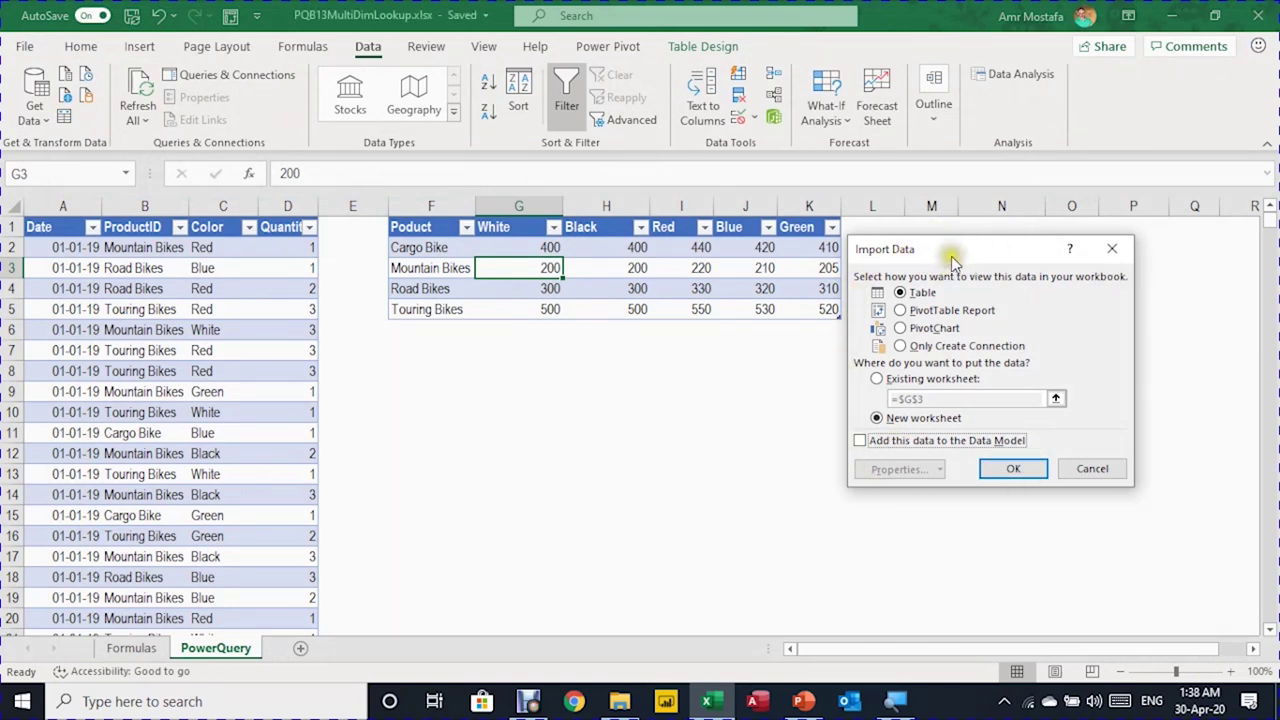
click(921, 346)
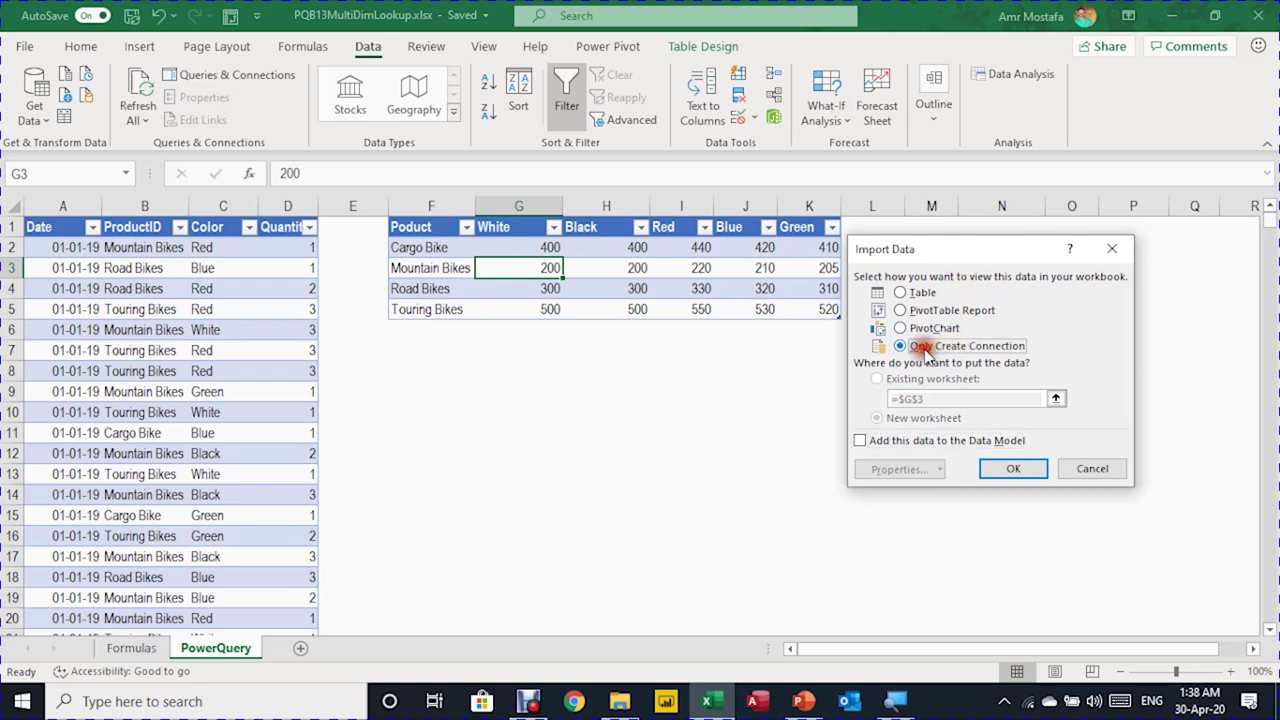
click(1008, 469)
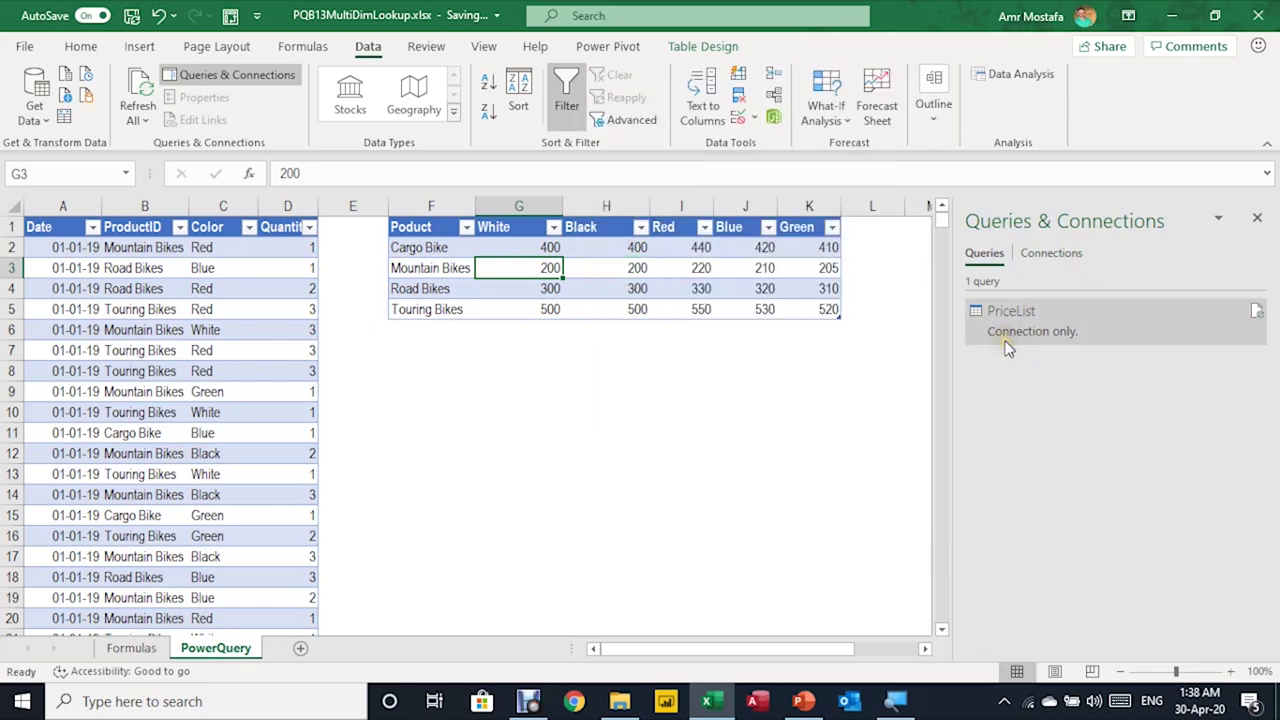
click(1008, 347)
click(1060, 343)
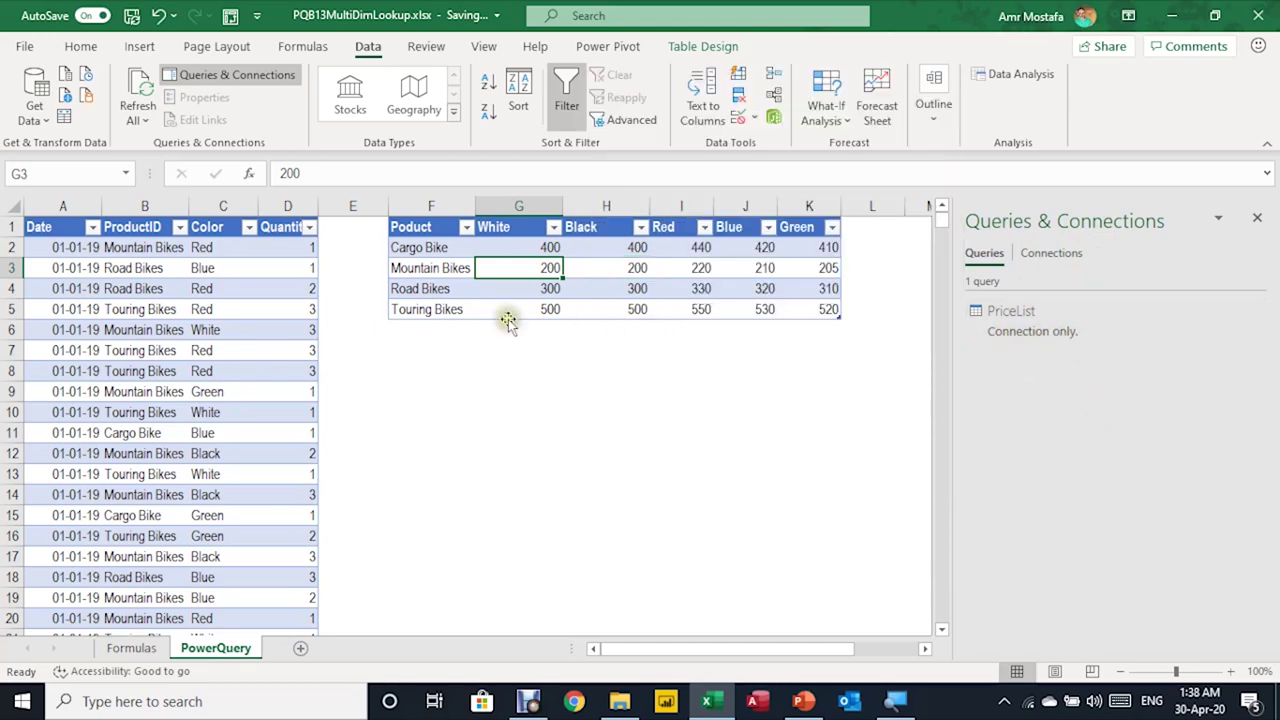
- Create a Power Query query from the SalesT sales table on the PowerQuery sheet
click(140, 328)
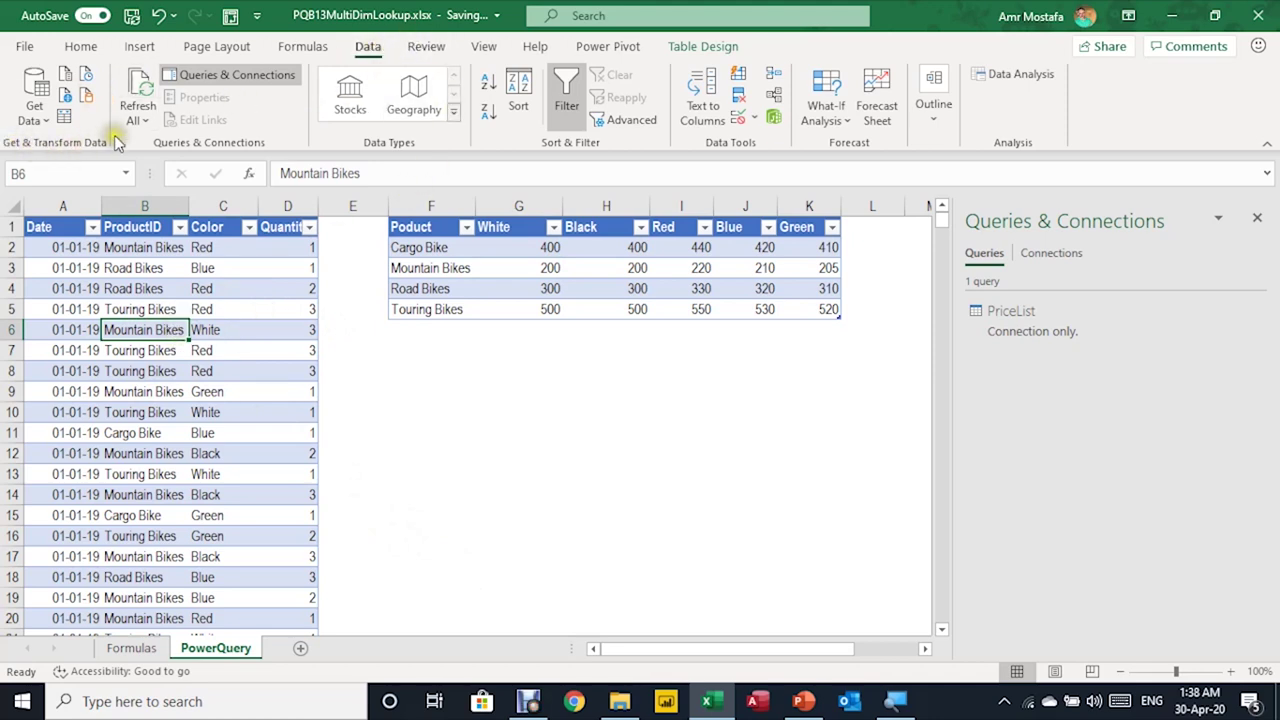
click(65, 119)
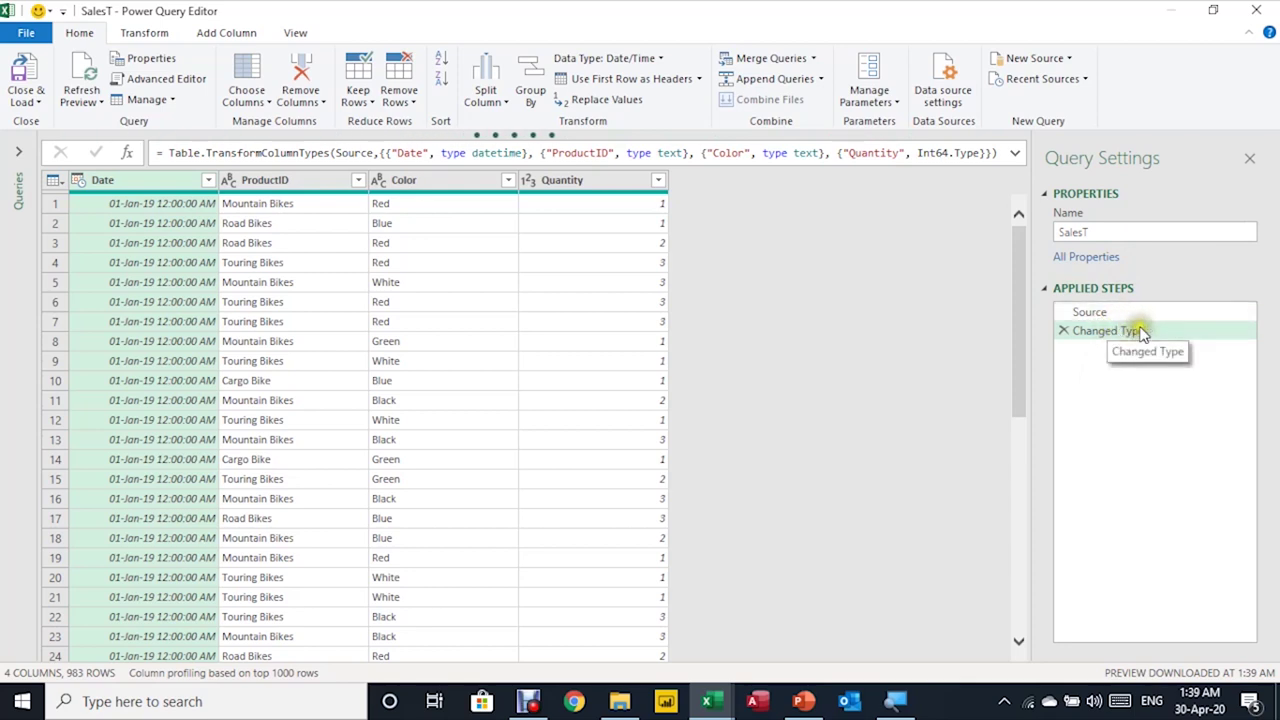
- Change the Date column's data type from Date/Time to Date, replacing the current type conversion
click(1068, 355)
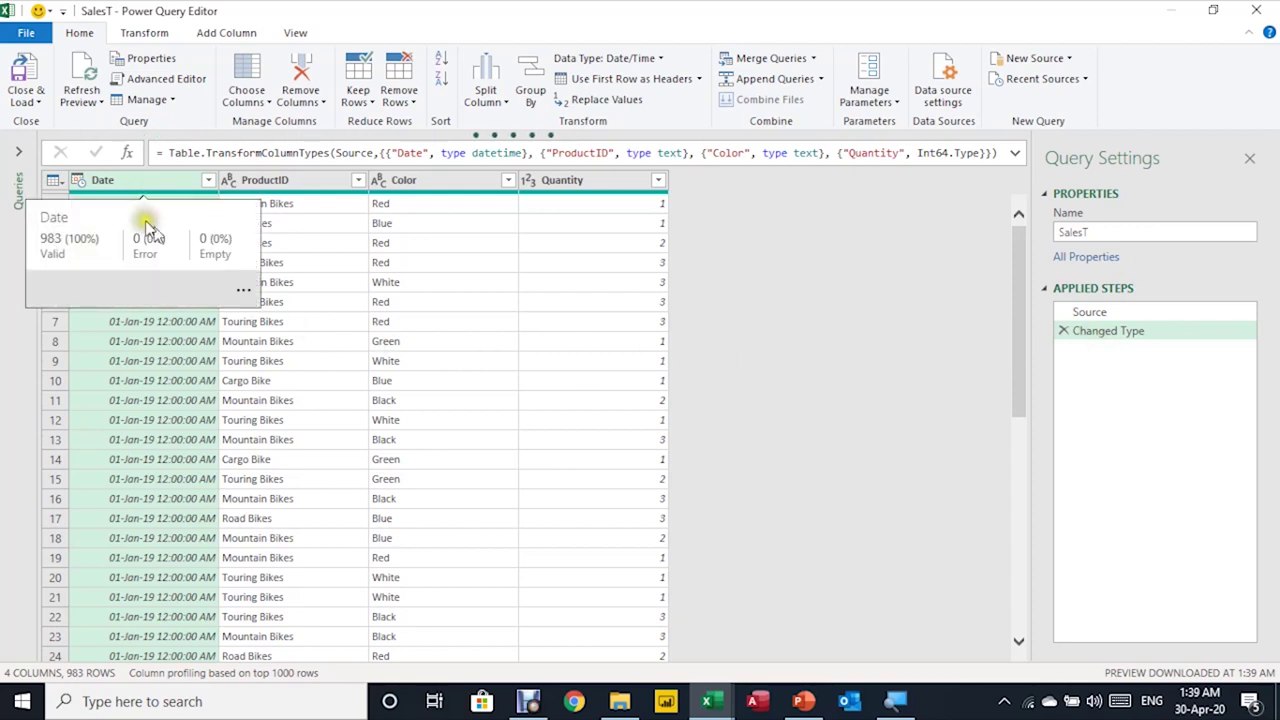
click(80, 182)
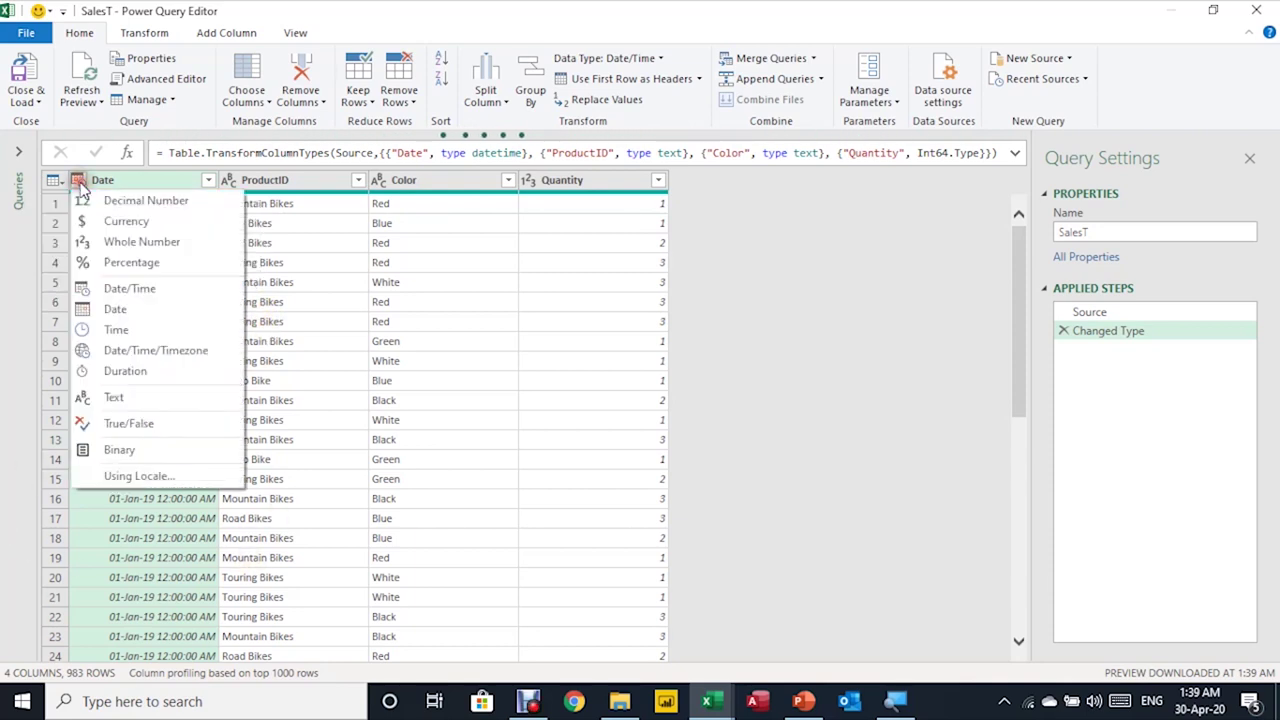
click(112, 310)
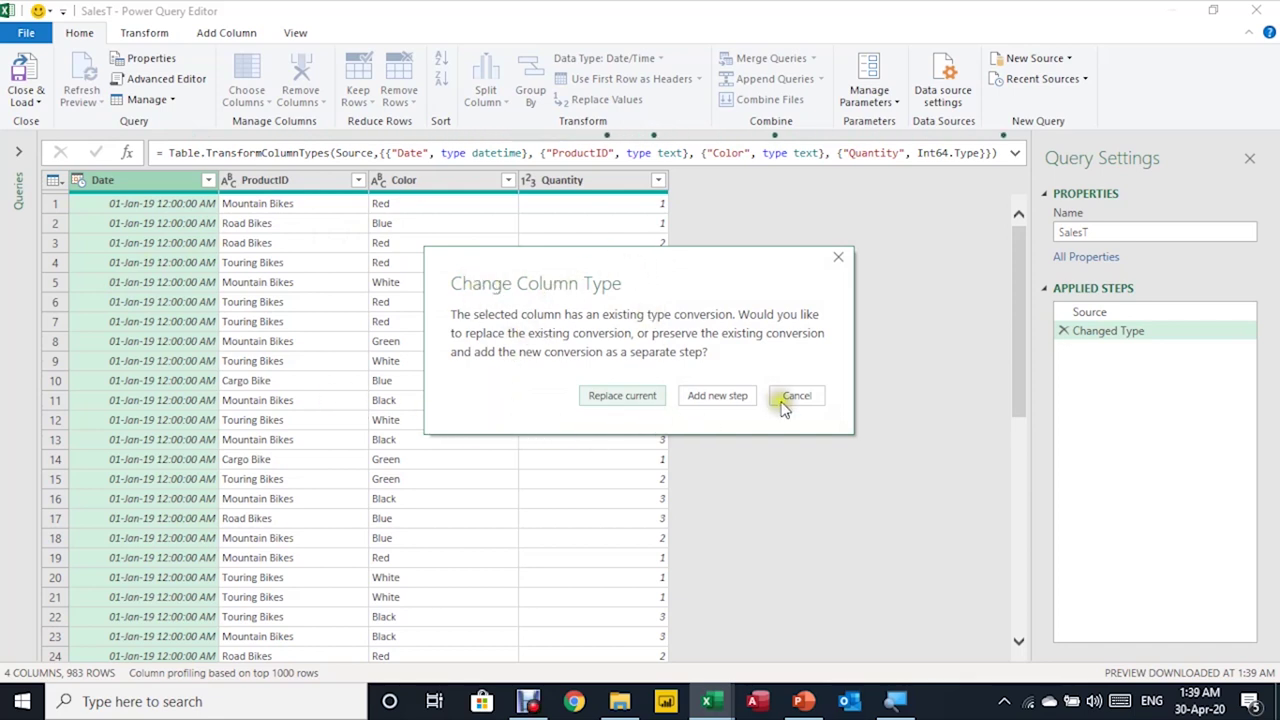
click(626, 397)
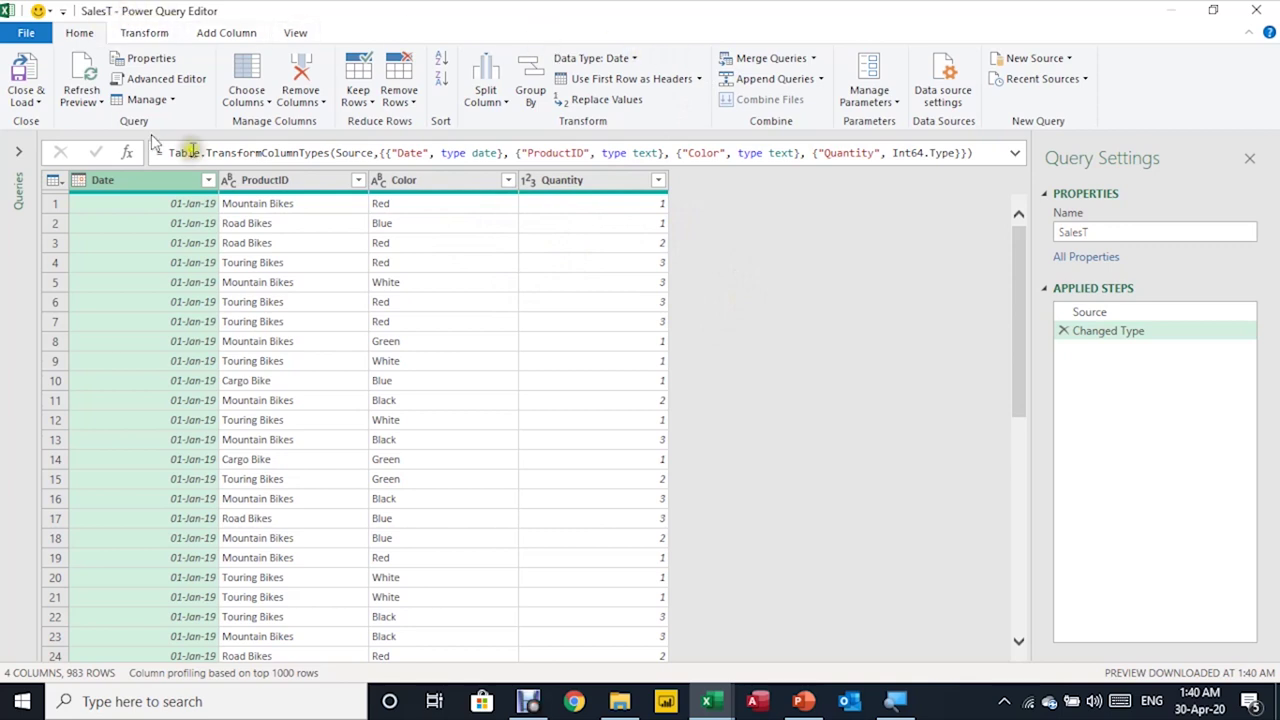
- Start merging the SalesT query with another query and choose PriceList as the second table
click(771, 60)
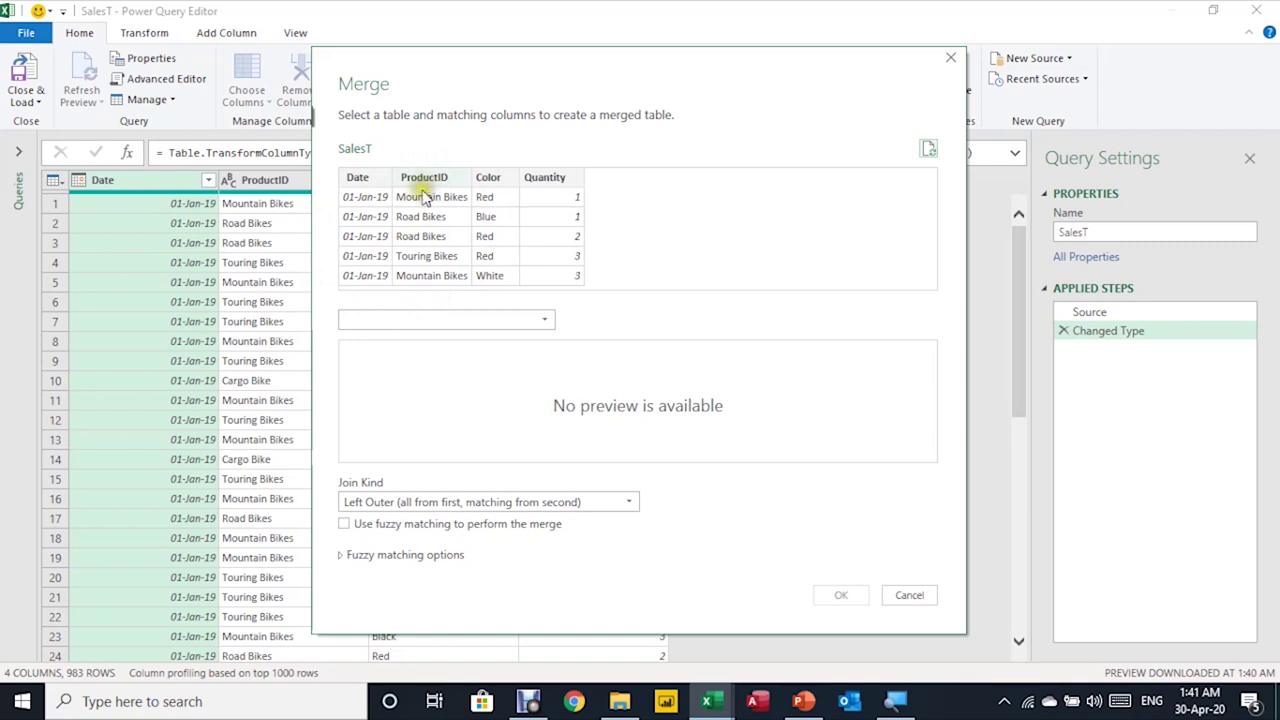
click(432, 320)
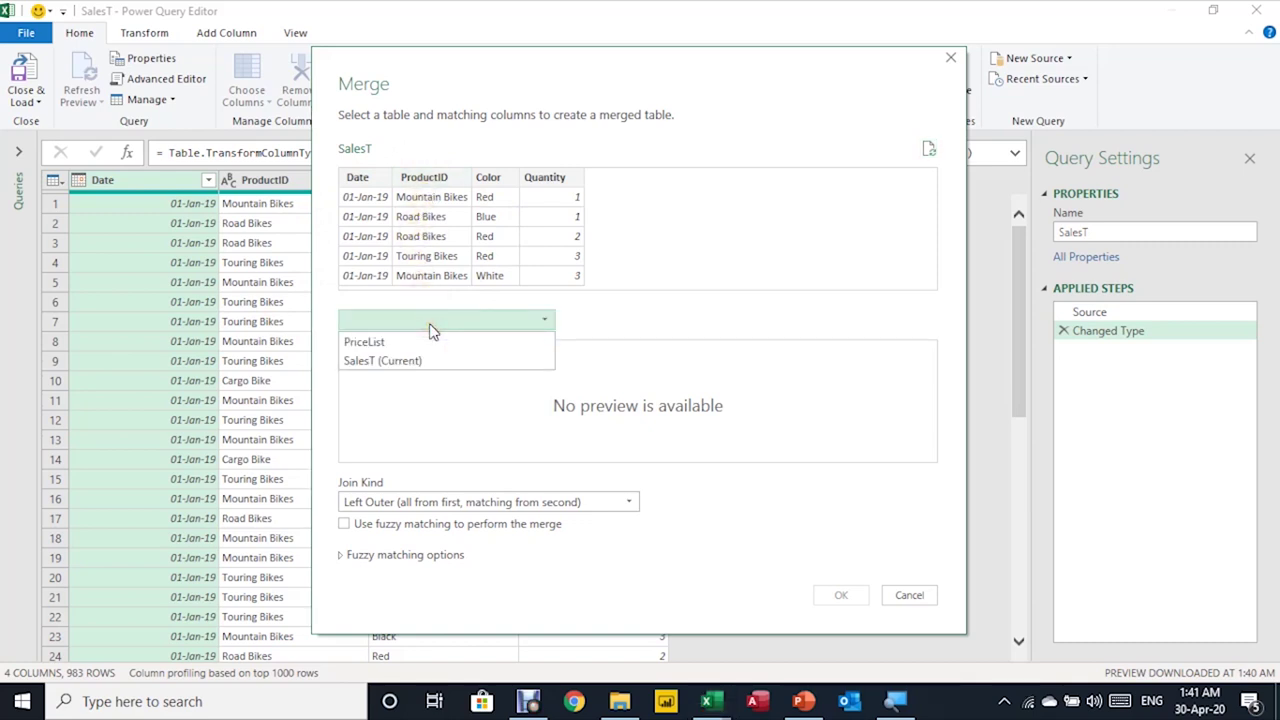
click(426, 343)
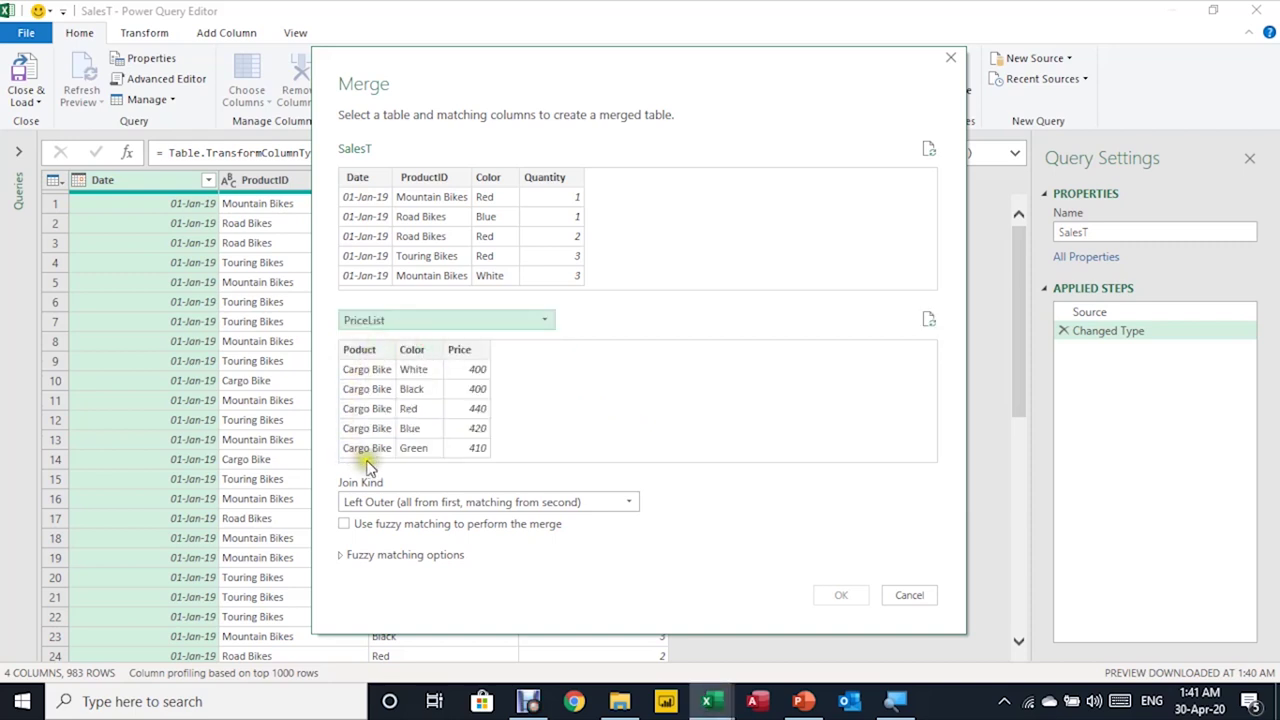
click(378, 350)
click(389, 372)
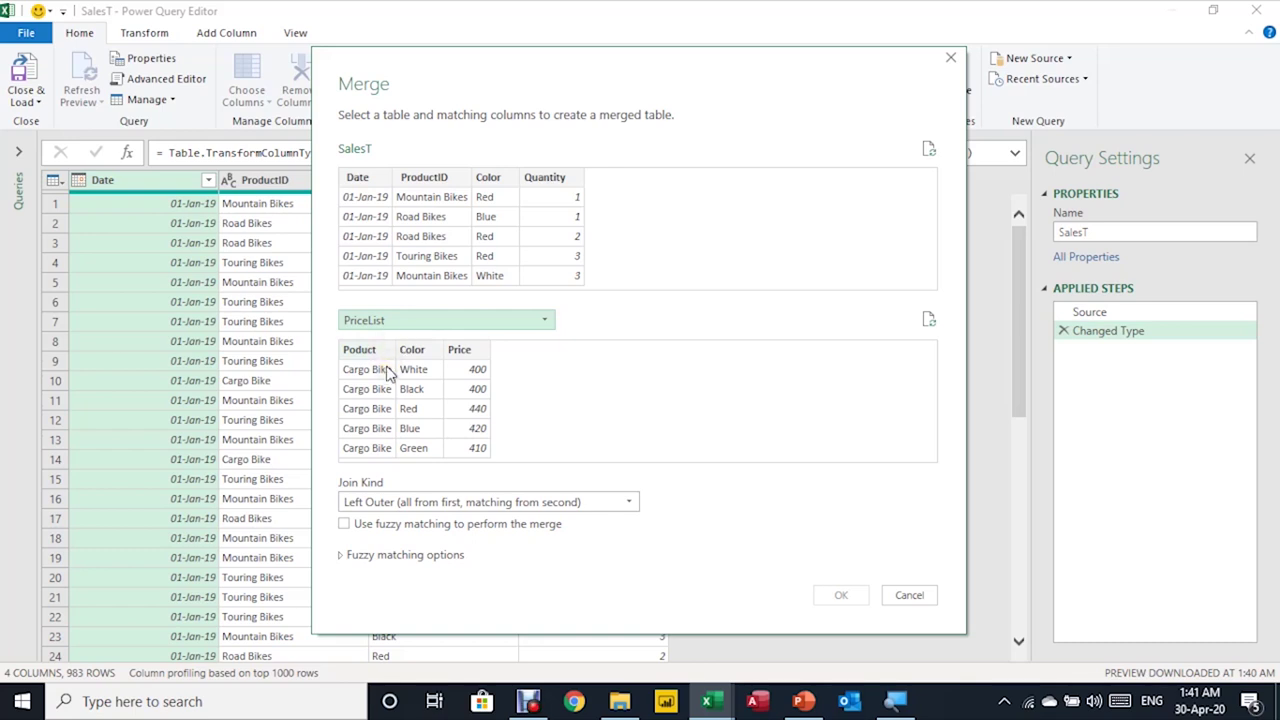
click(389, 372)
- Match SalesT's ProductID and Color to PriceList's Poduct and Color, in that order, and complete the Left Outer merge
click(435, 178)
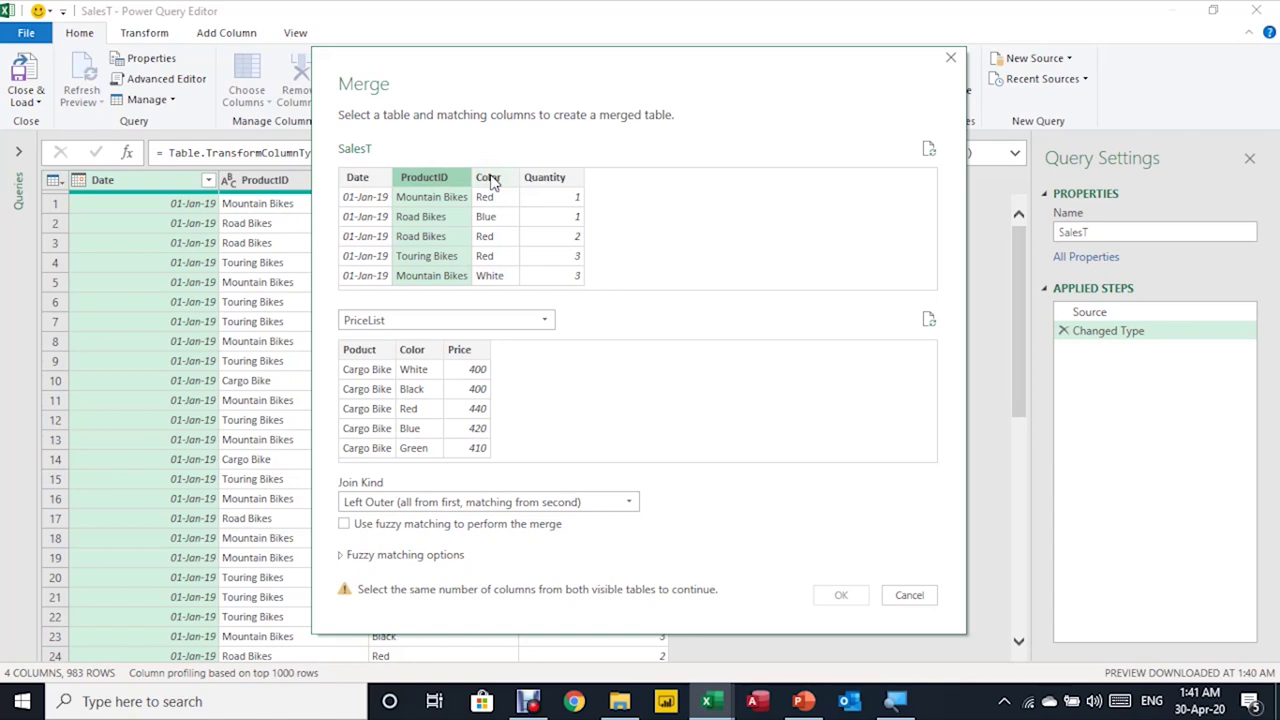
click(490, 178)
click(436, 180)
ctrl+click(503, 180)
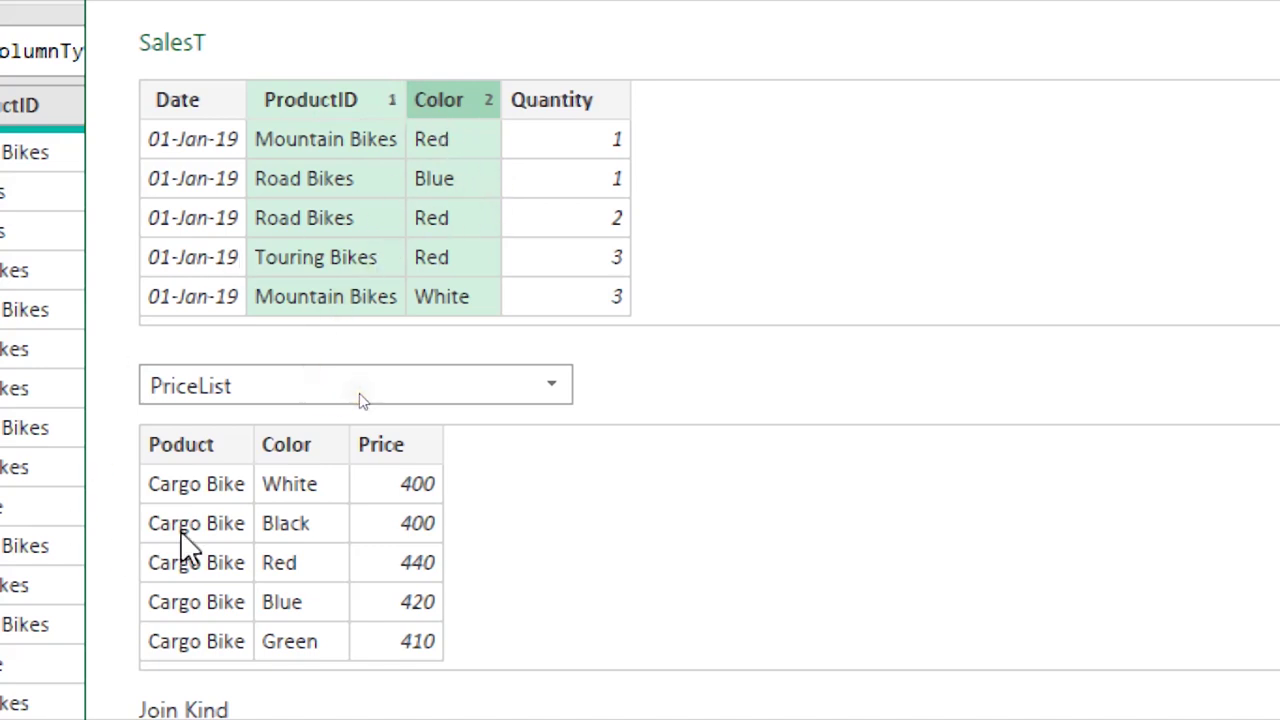
click(210, 447)
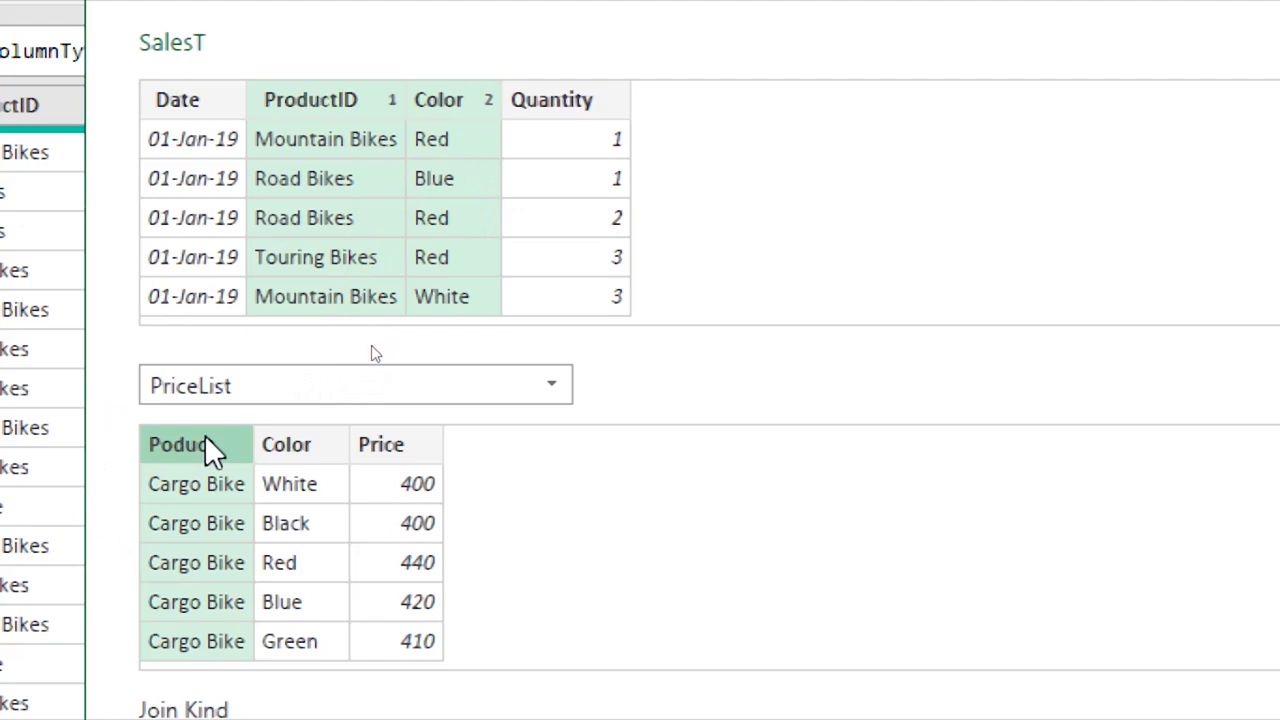
ctrl+click(290, 447)
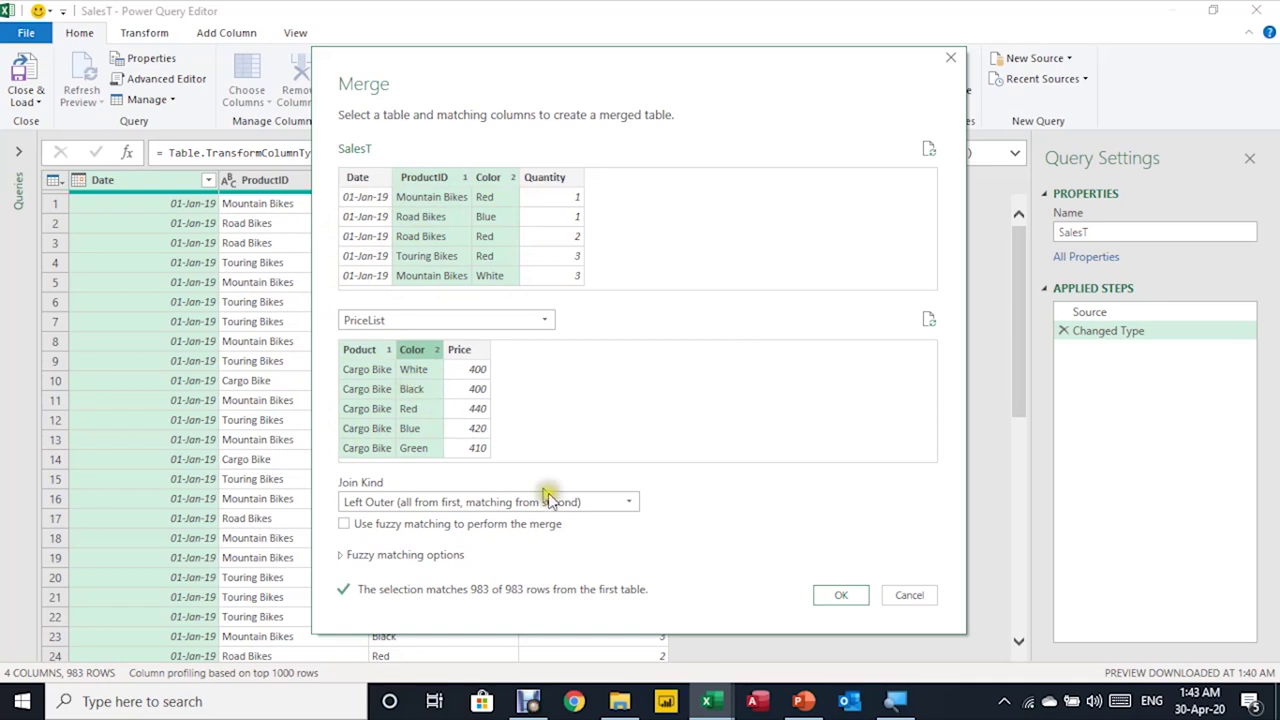
click(838, 595)
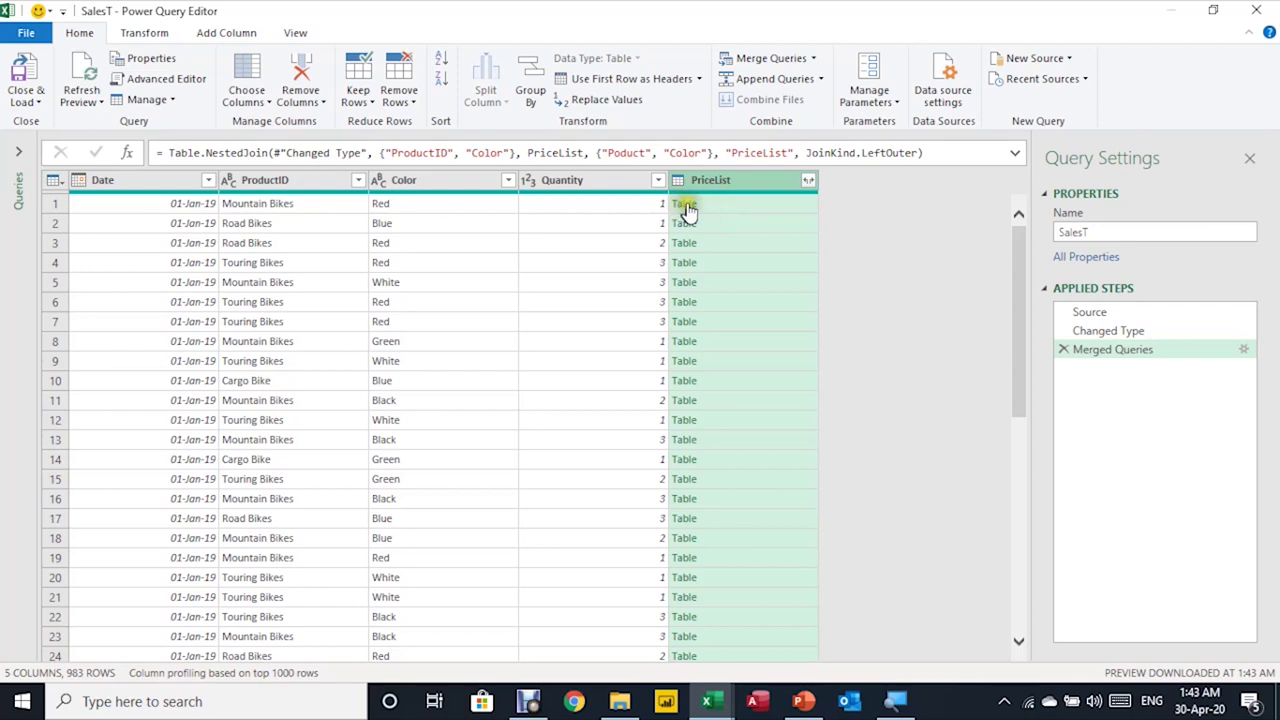
- Preview the nested tables in the first two rows of the merged PriceList column
click(760, 207)
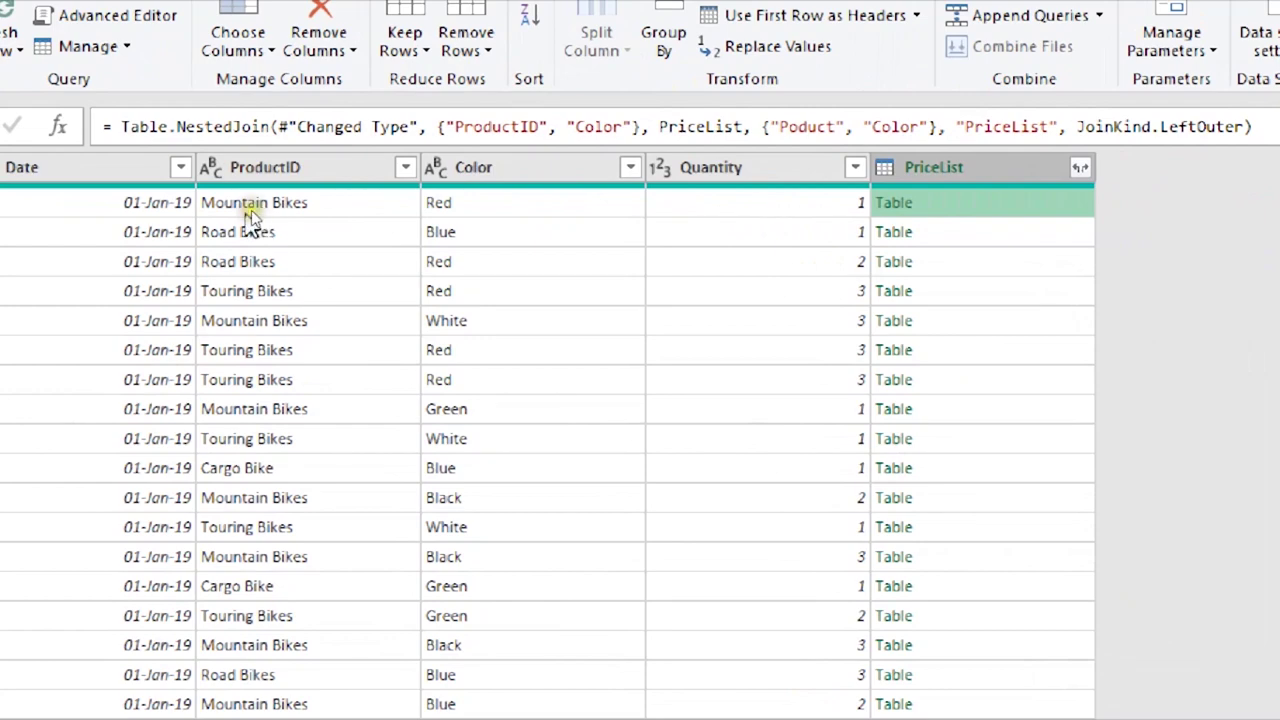
scroll(329, 500, down, 1)
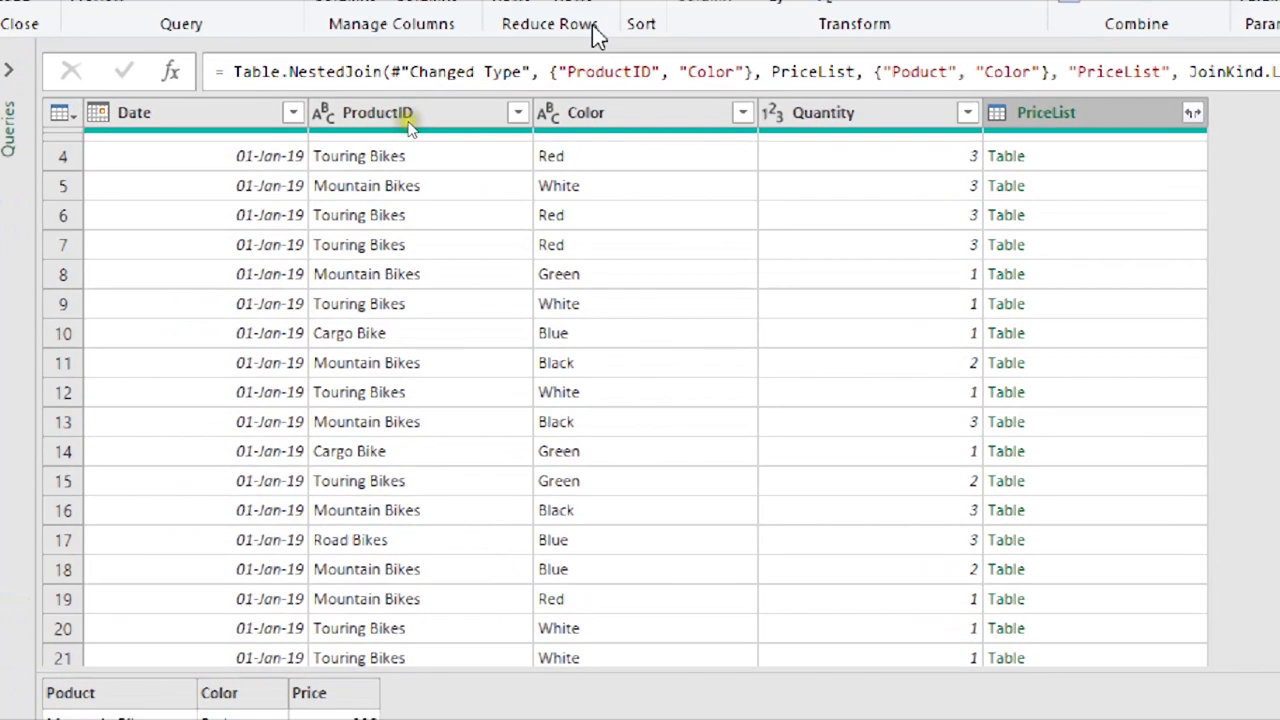
scroll(350, 206, up, 1)
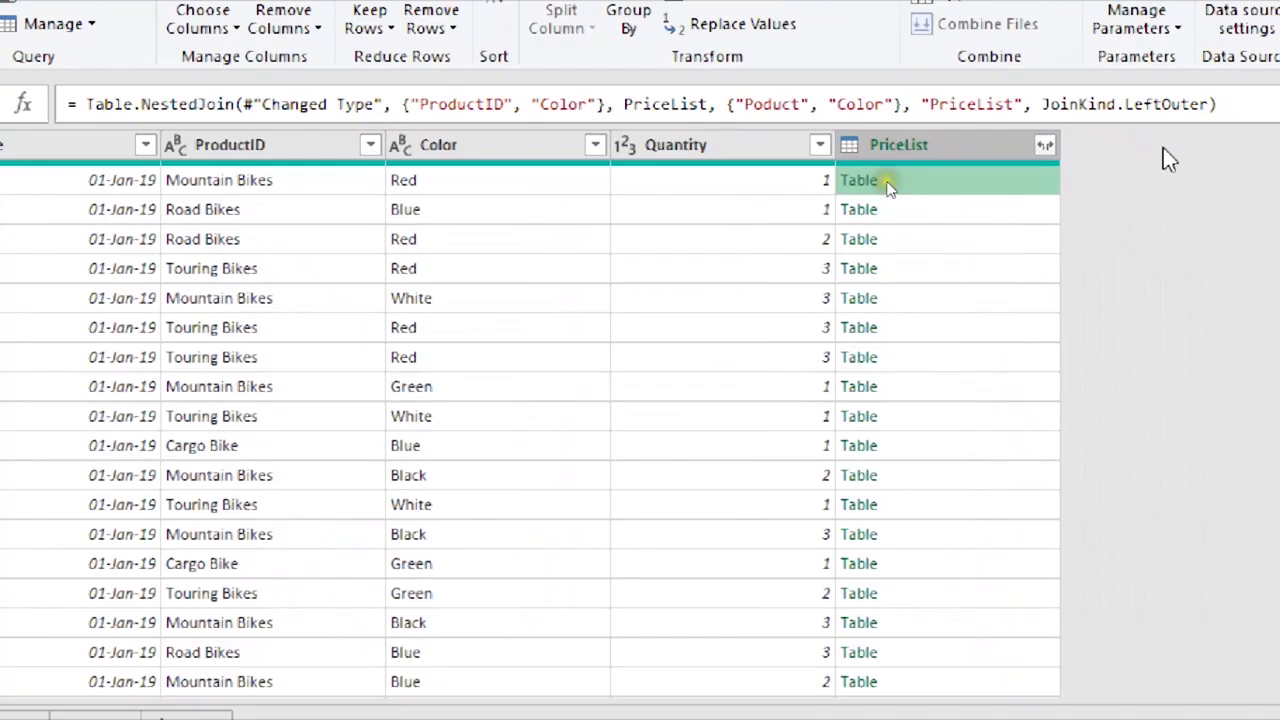
click(1010, 215)
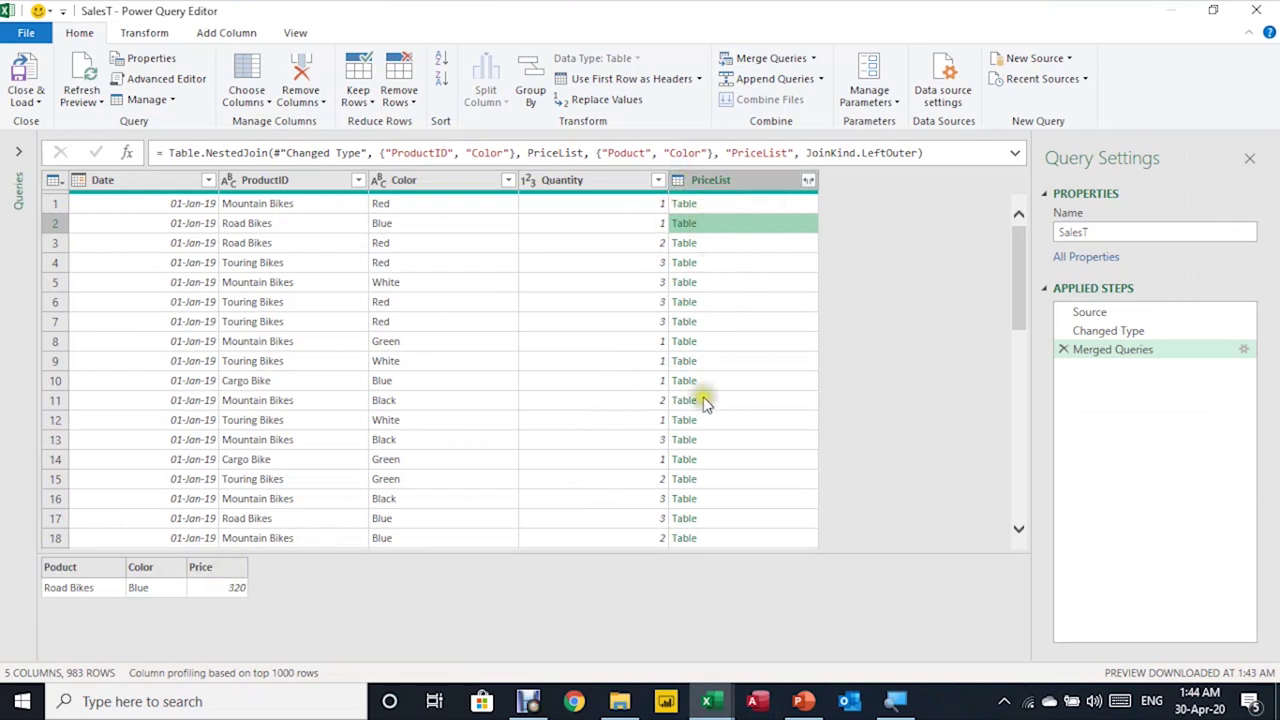
- Expand only the Price field from the PriceList column, without the original column name as prefix, and check the rows
click(808, 182)
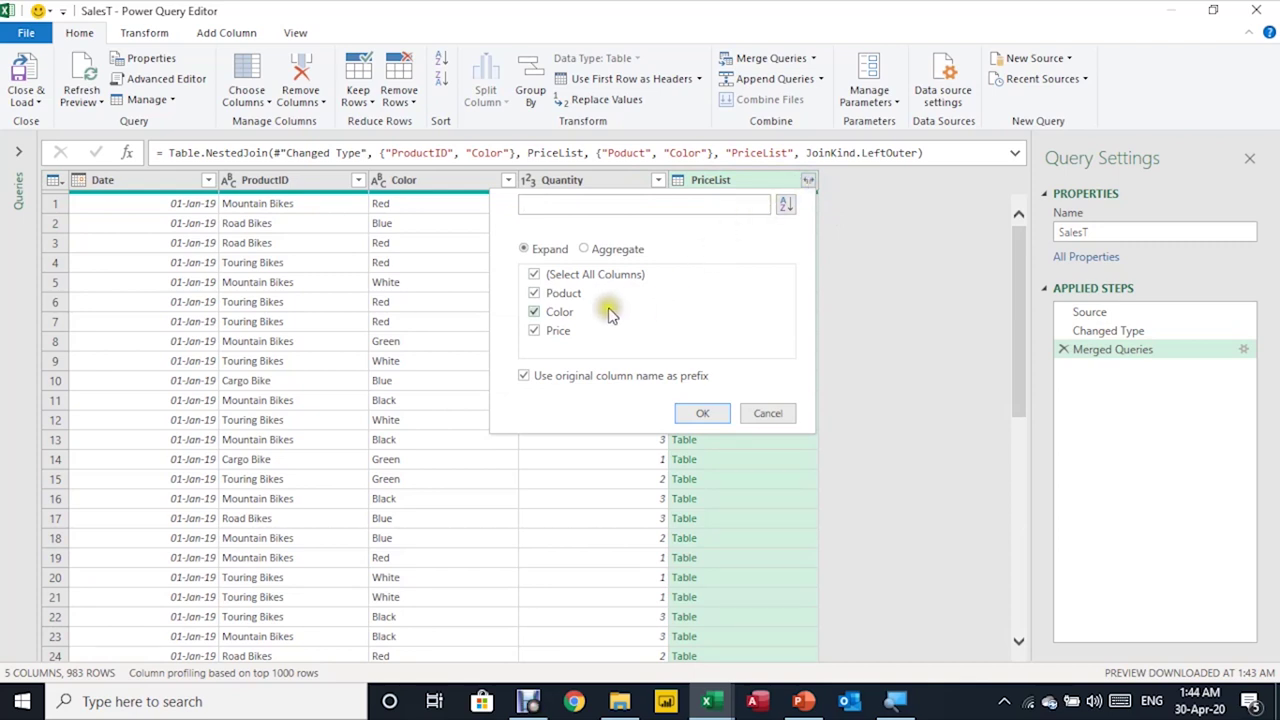
click(534, 294)
click(534, 312)
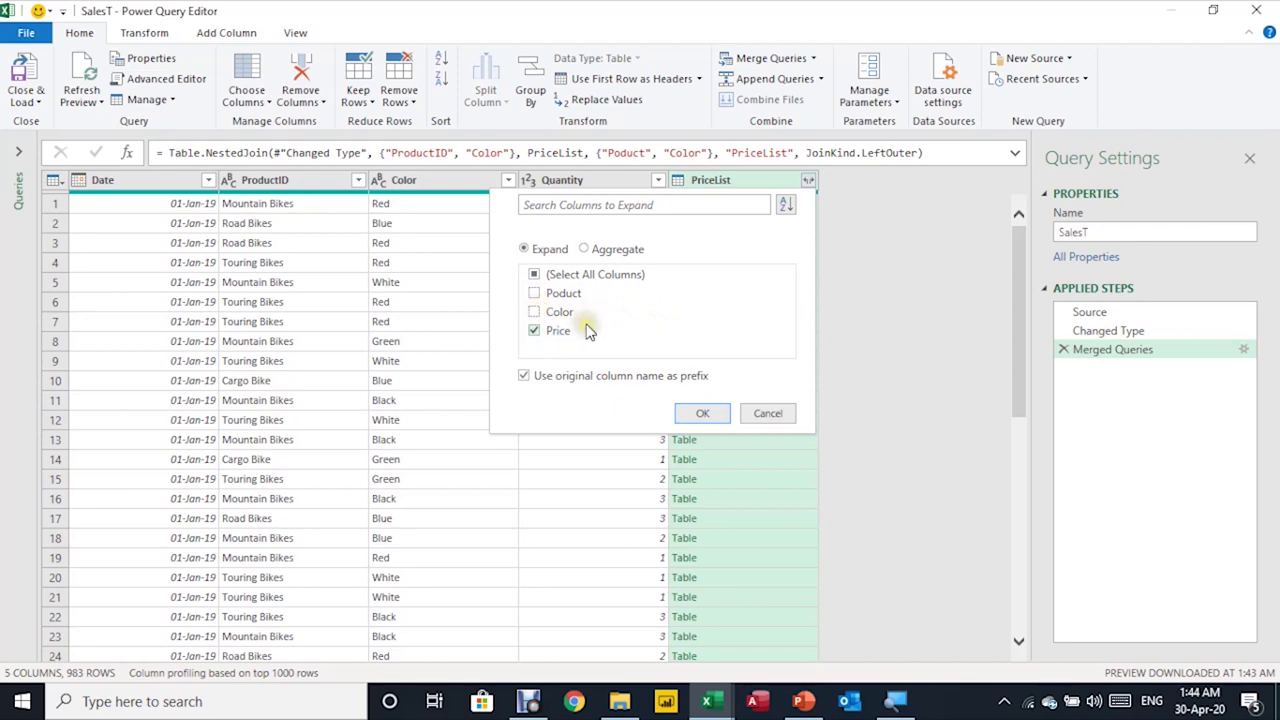
click(524, 377)
click(702, 416)
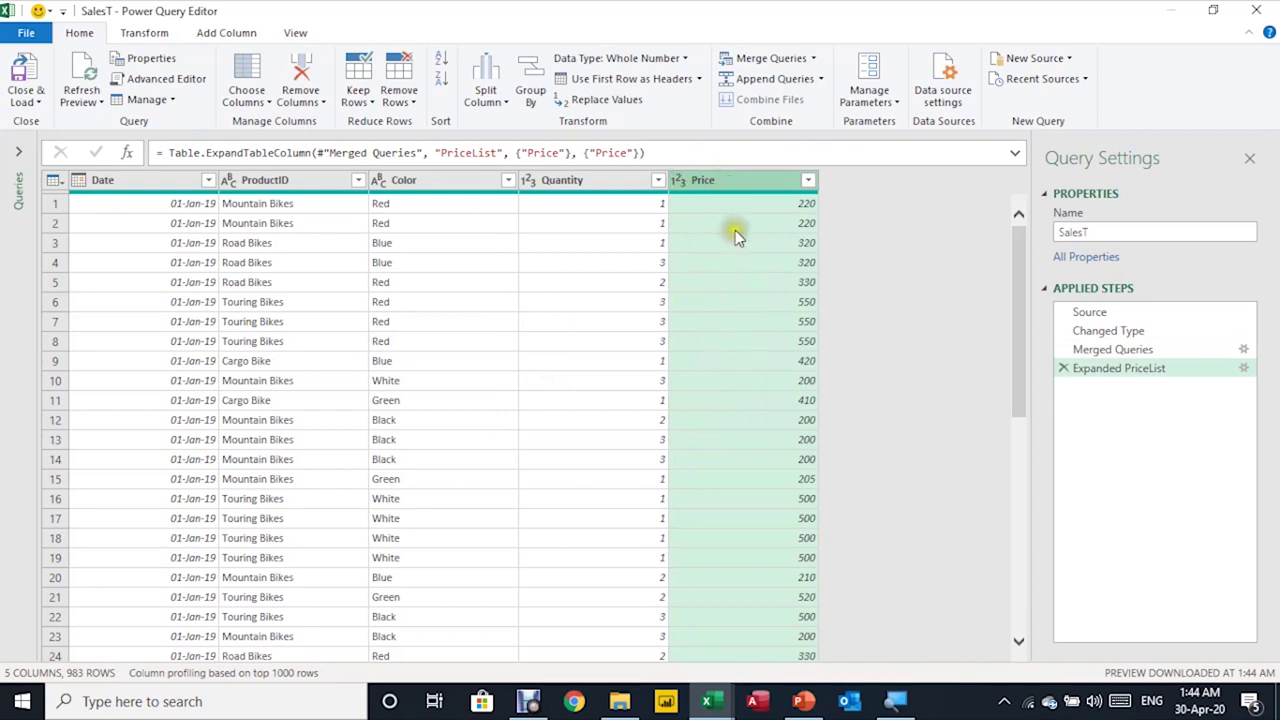
scroll(736, 240, down, 9)
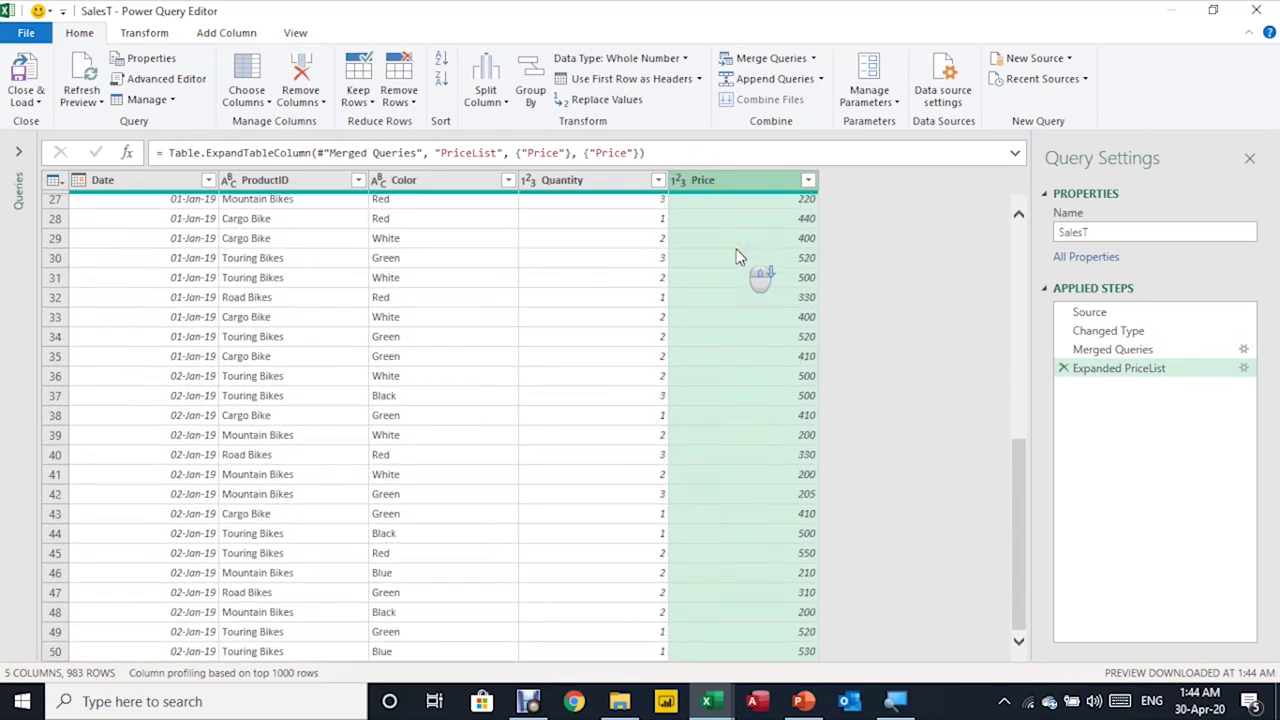
scroll(736, 257, up, 9)
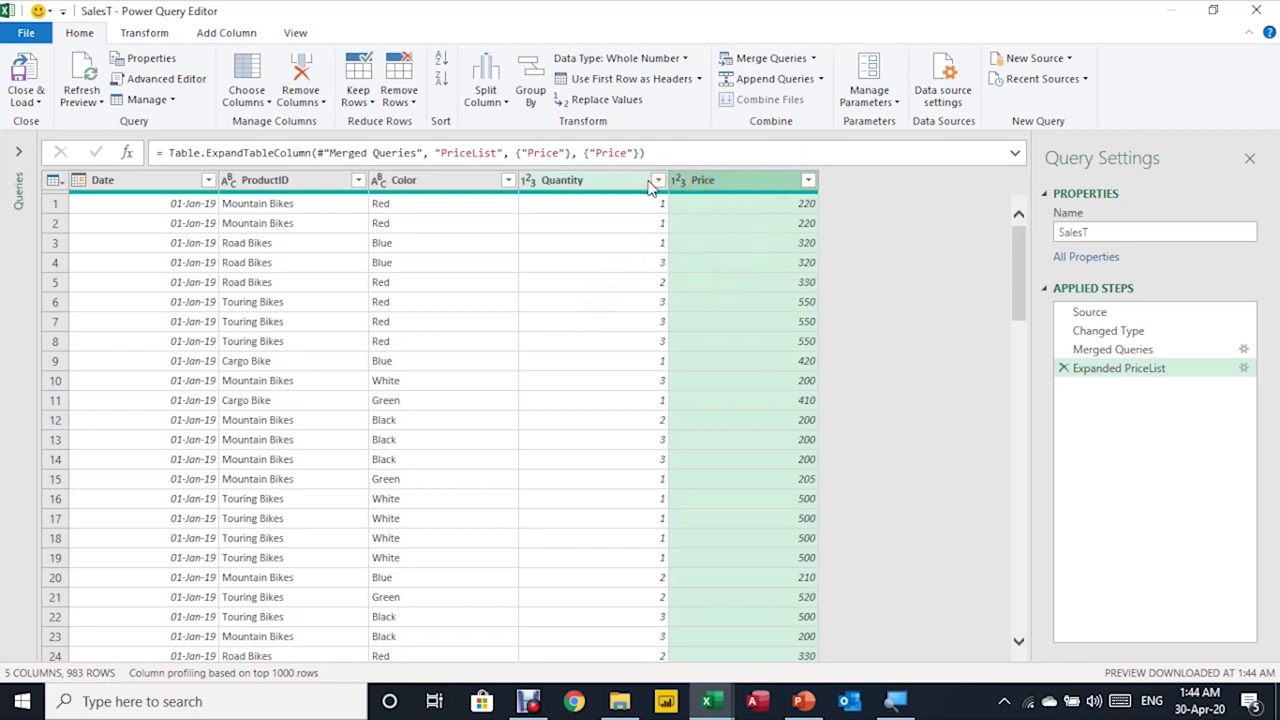
- Add a column that multiplies Price by Quantity and rename it Revenue
ctrl+click(600, 183)
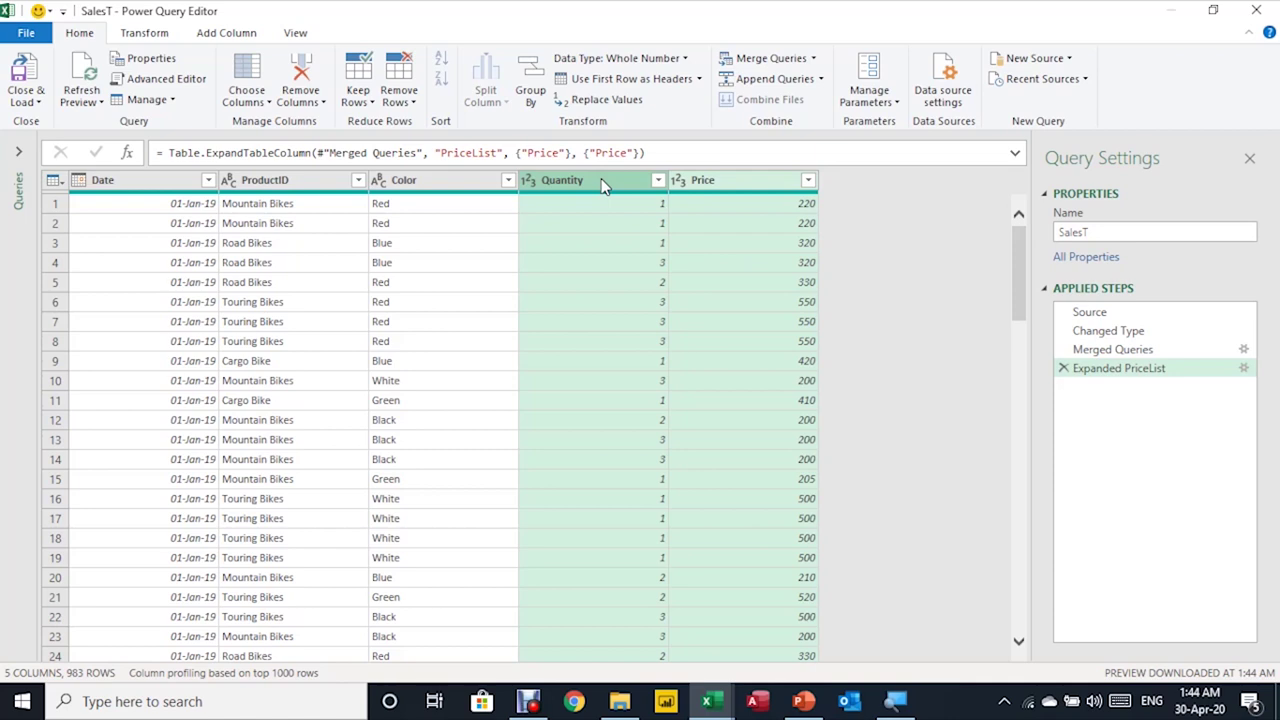
click(228, 33)
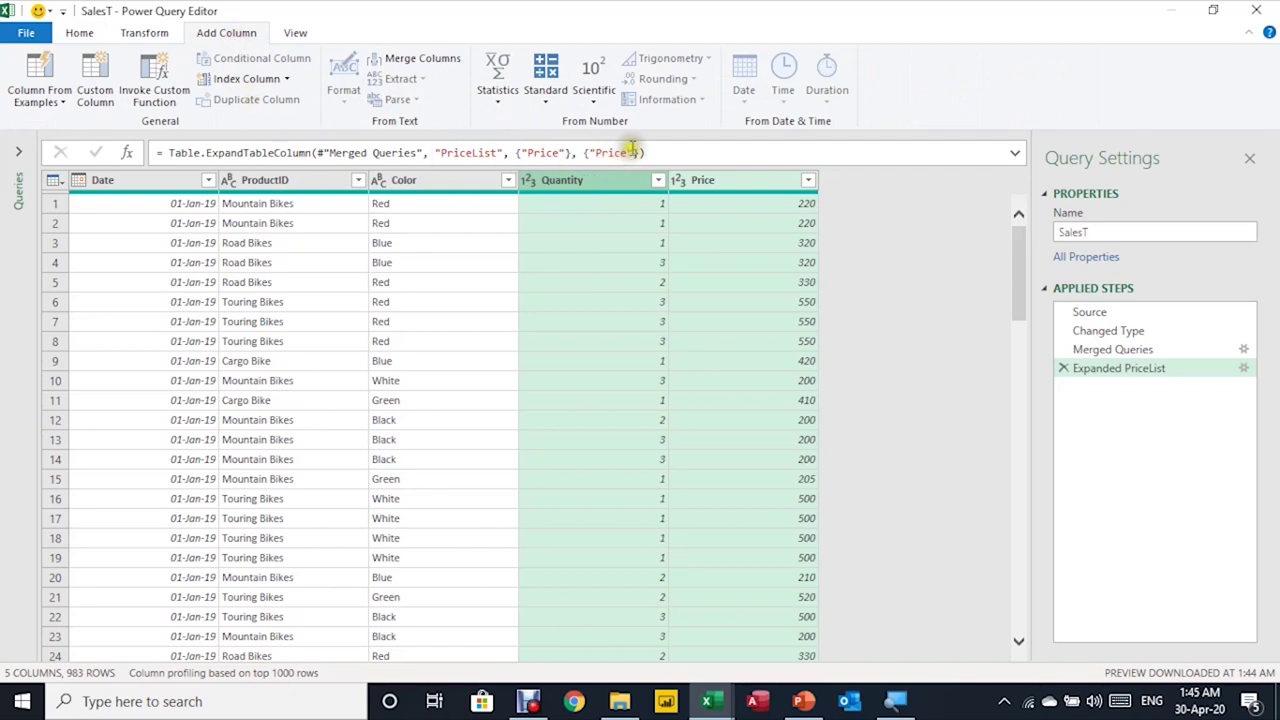
click(548, 104)
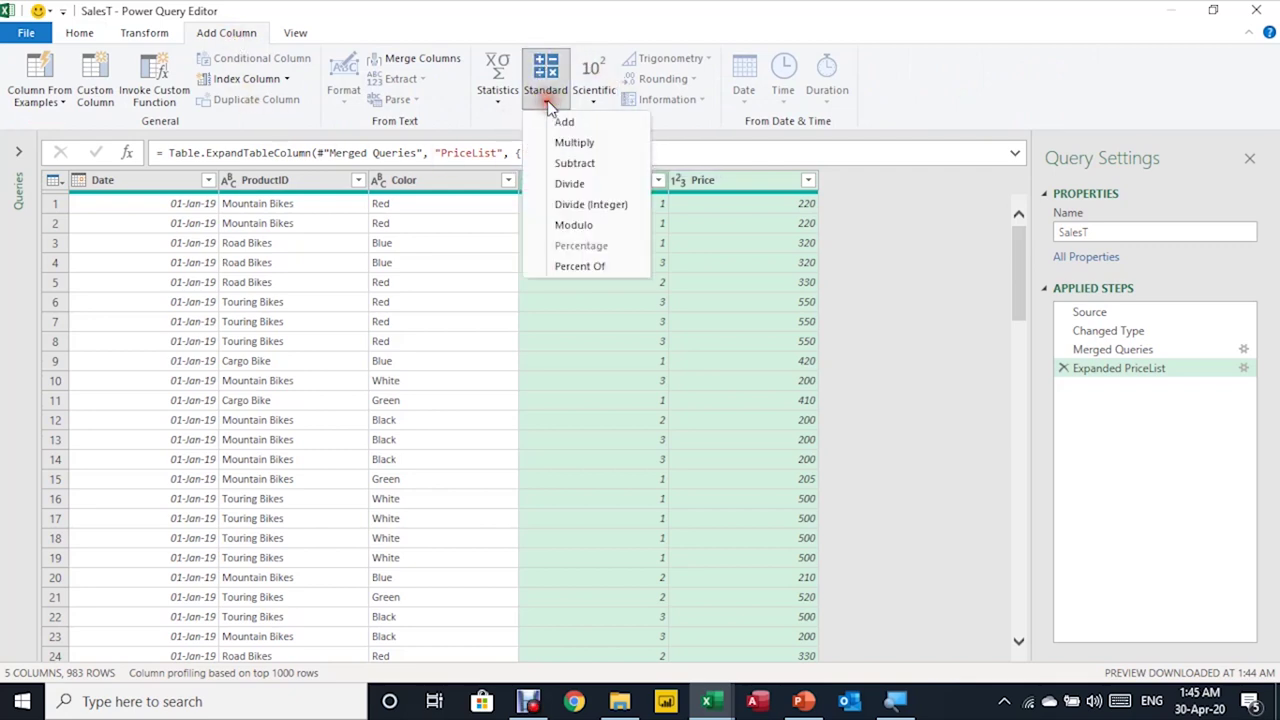
click(565, 143)
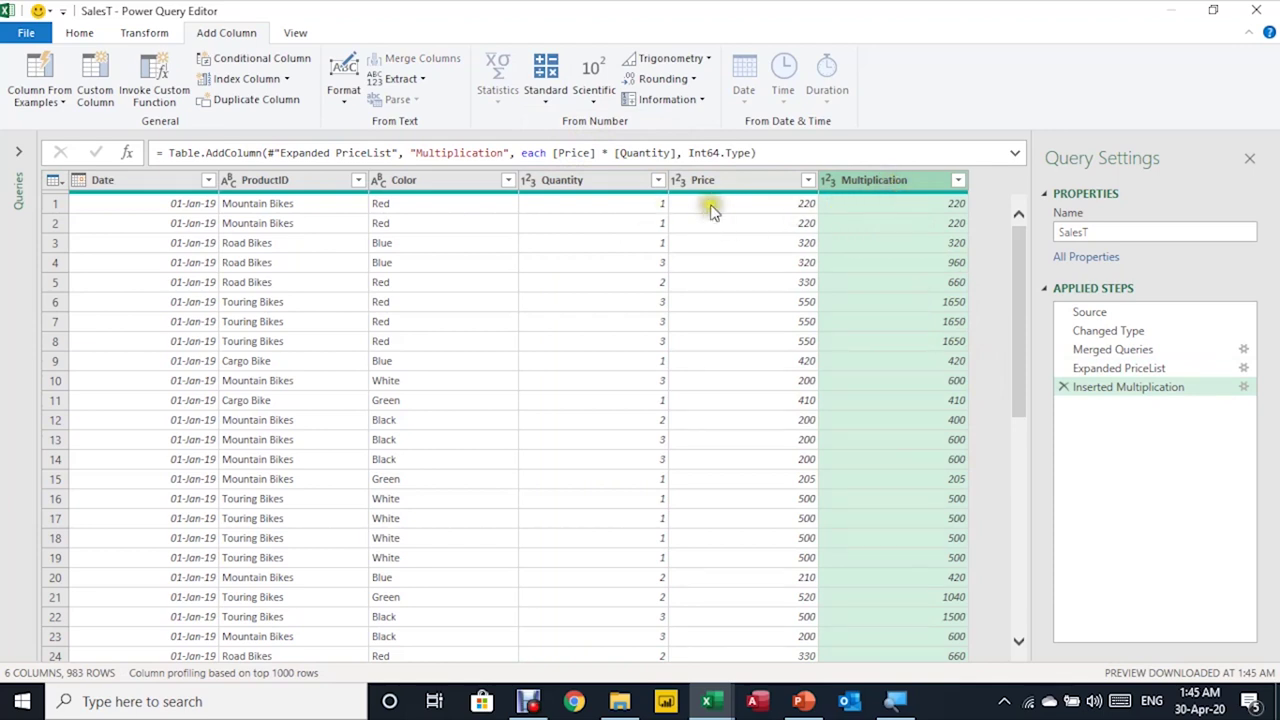
double_click(874, 182)
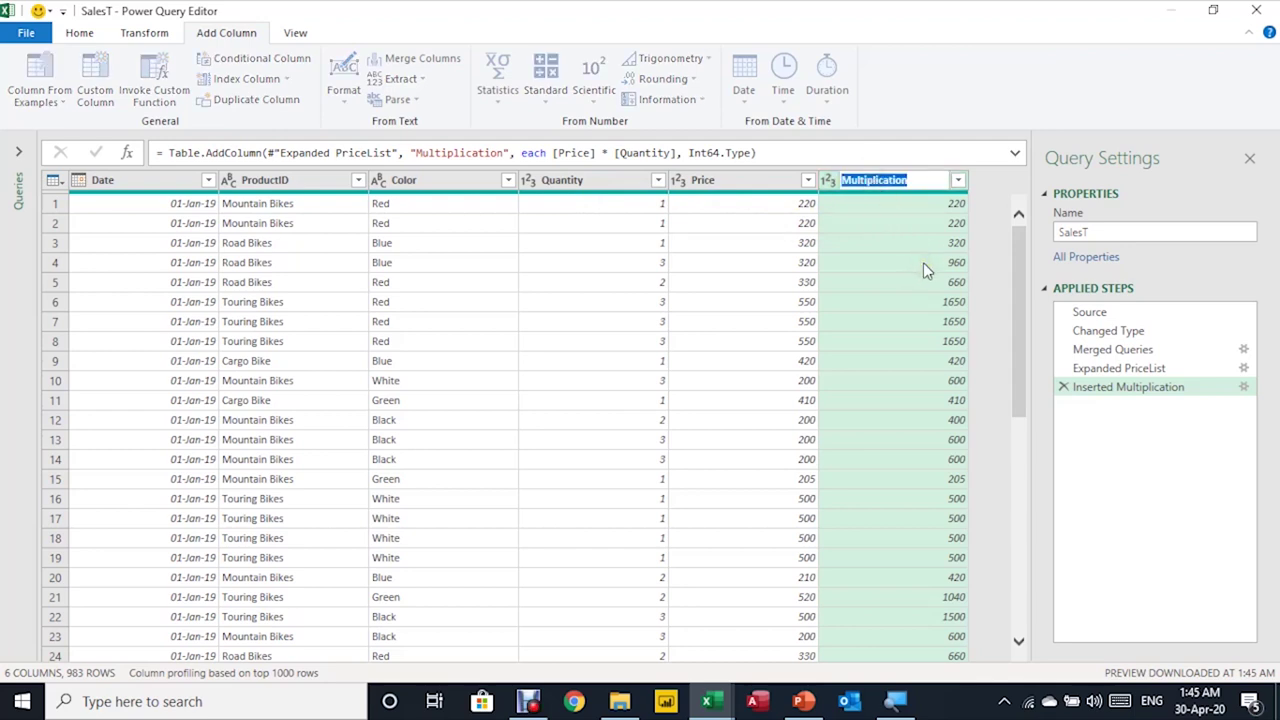
text(Revenue)
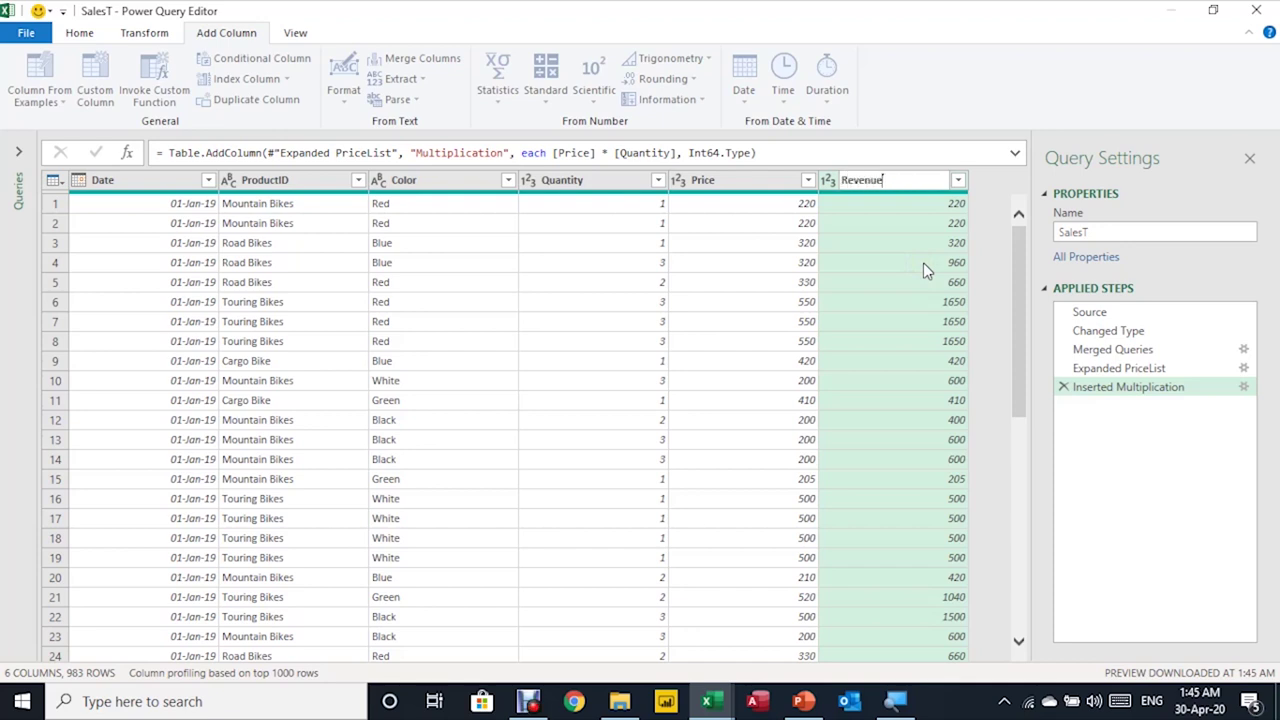
key(Return)
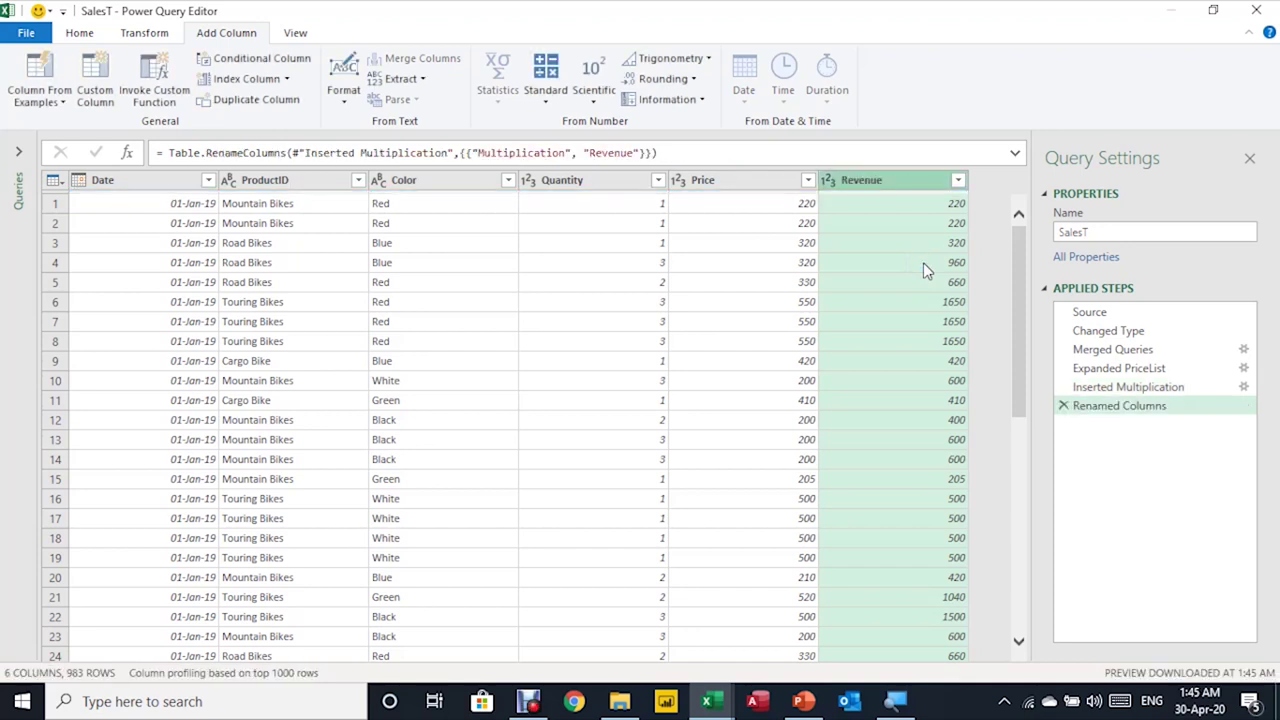
- Review the SalesT query's applied steps one by one from Source to Renamed Columns
click(1117, 314)
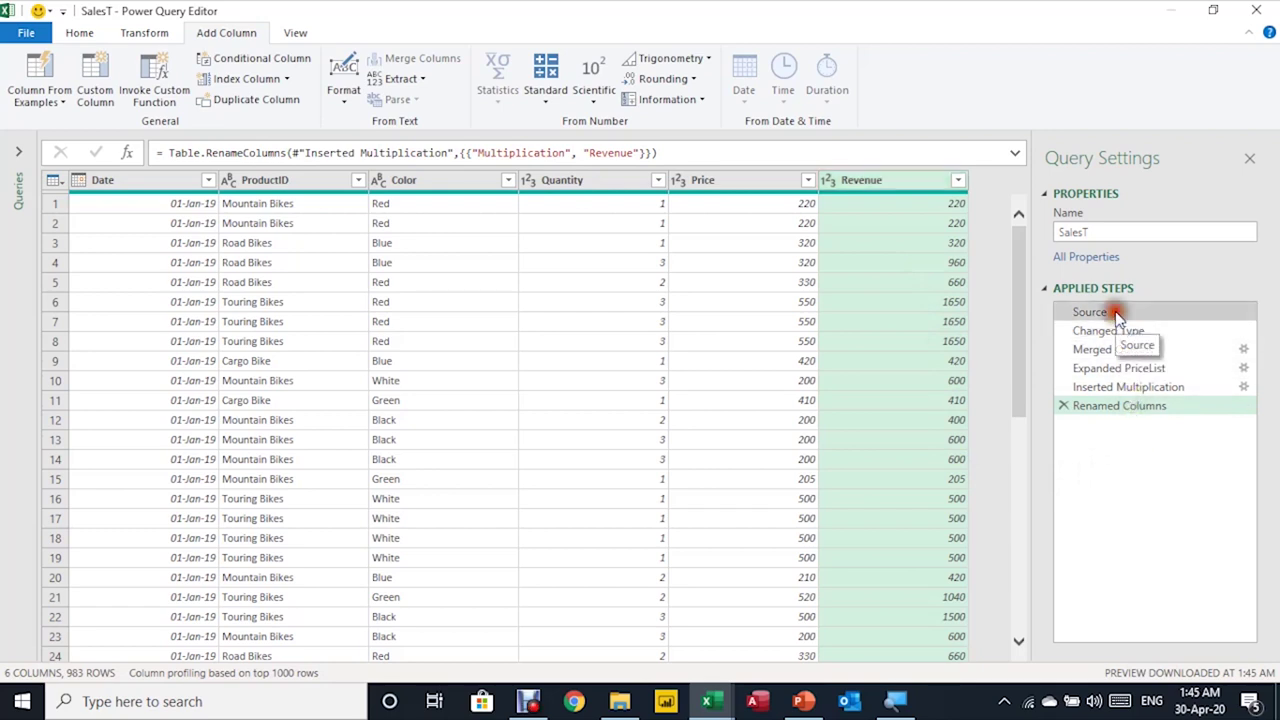
click(1110, 332)
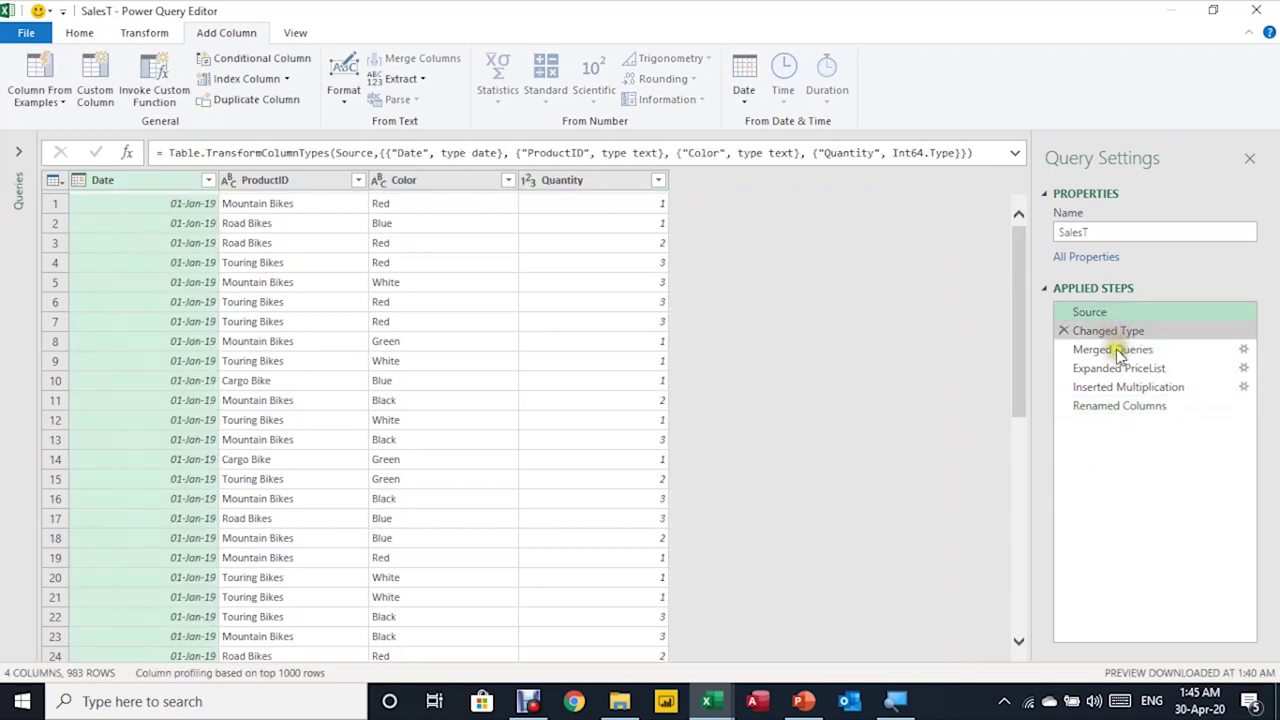
click(1115, 350)
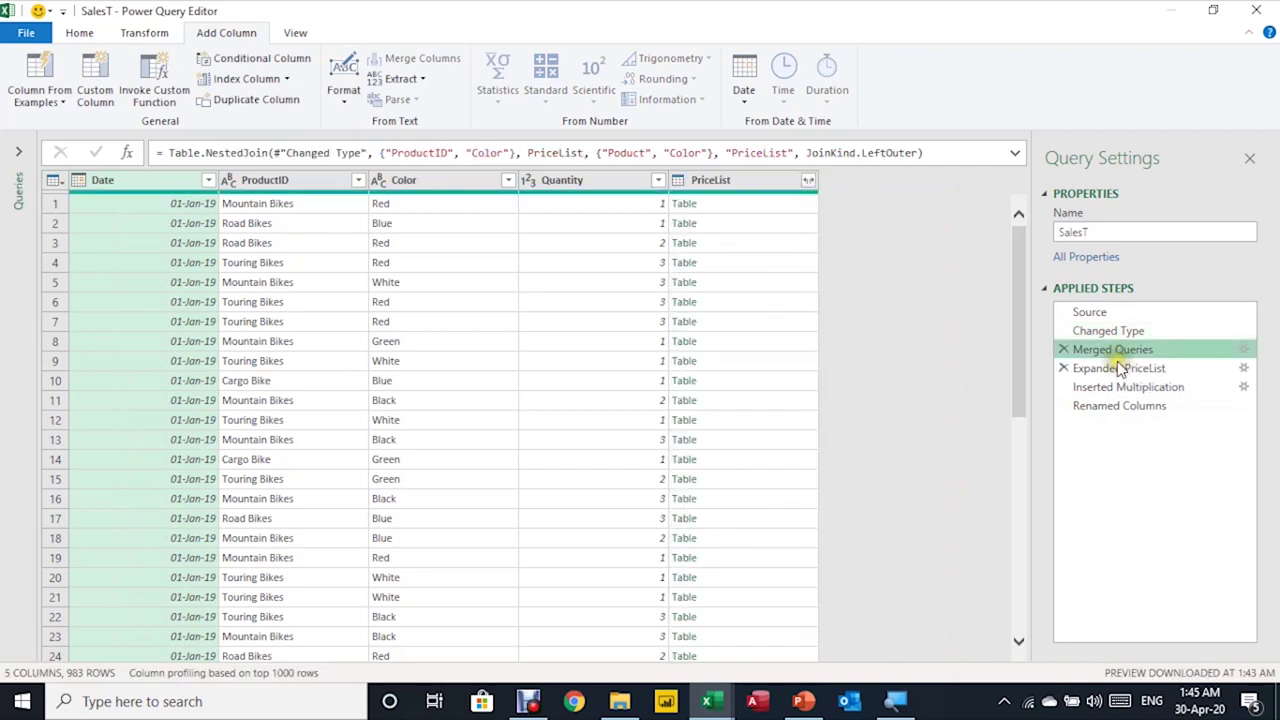
click(1112, 368)
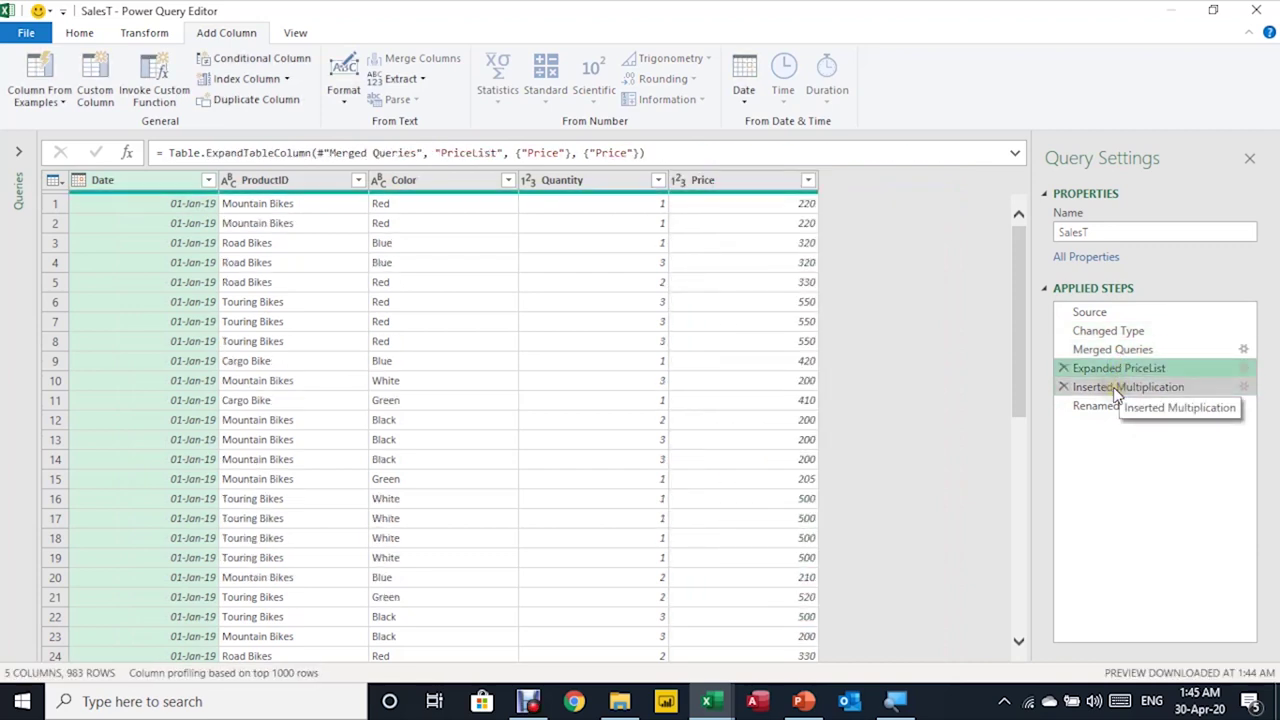
click(1116, 390)
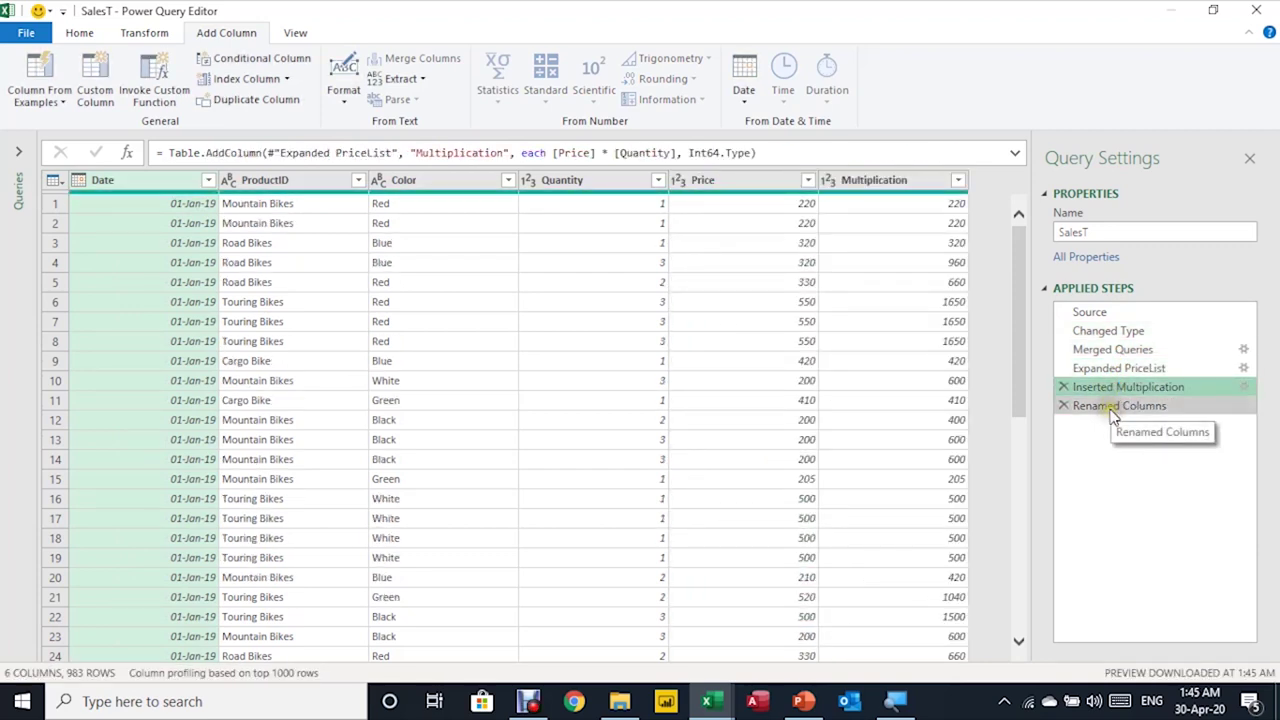
click(1112, 408)
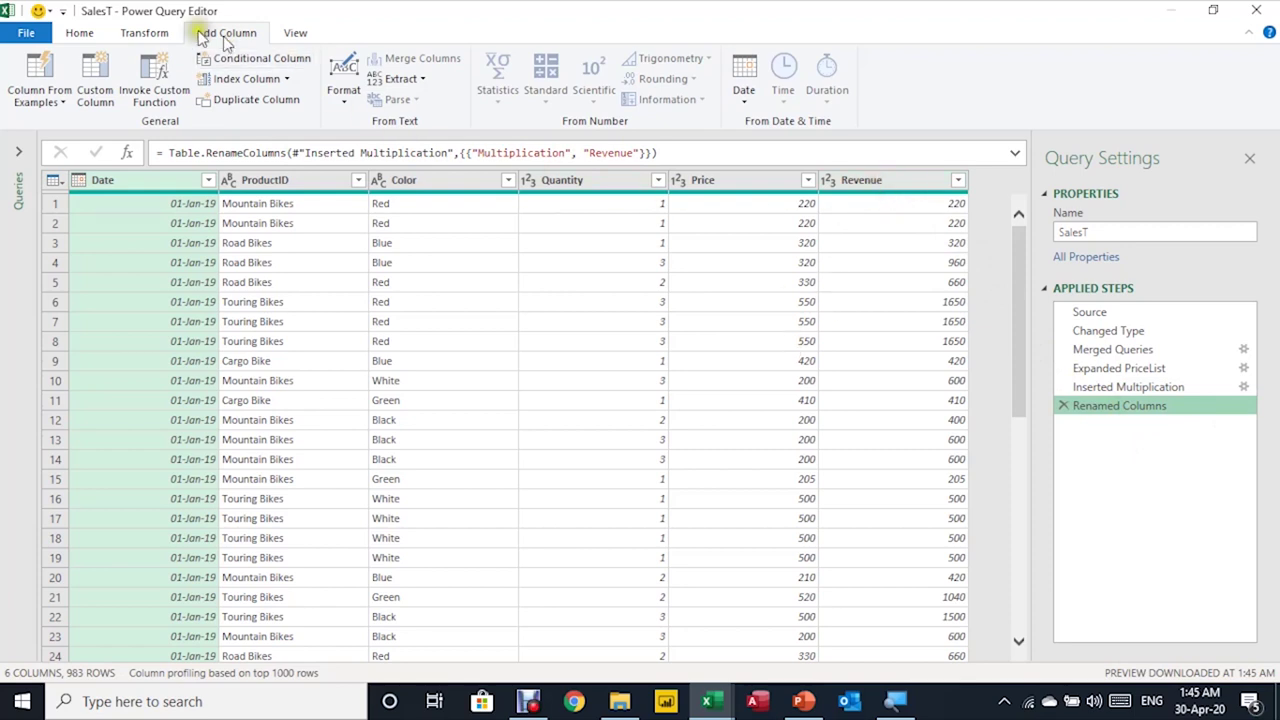
- Close the query editor and load the SalesT query as a table to the existing PowerQuery worksheet, starting at cell M1
click(76, 33)
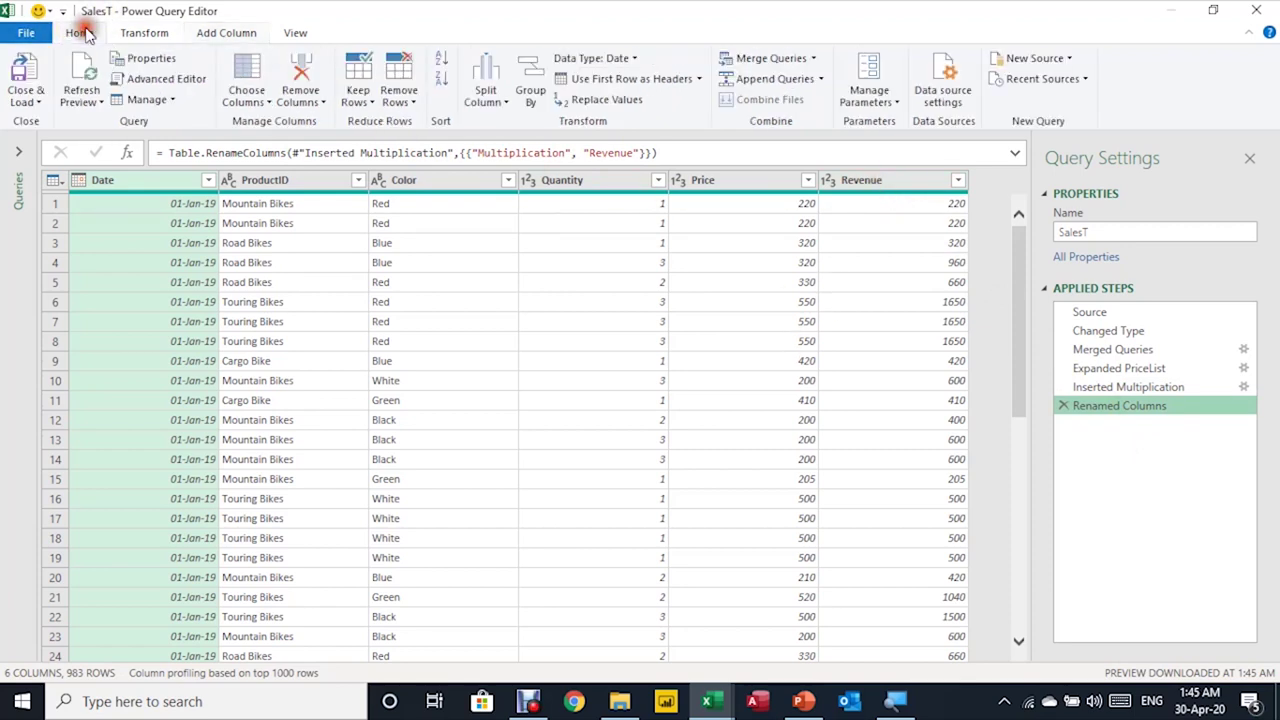
click(22, 102)
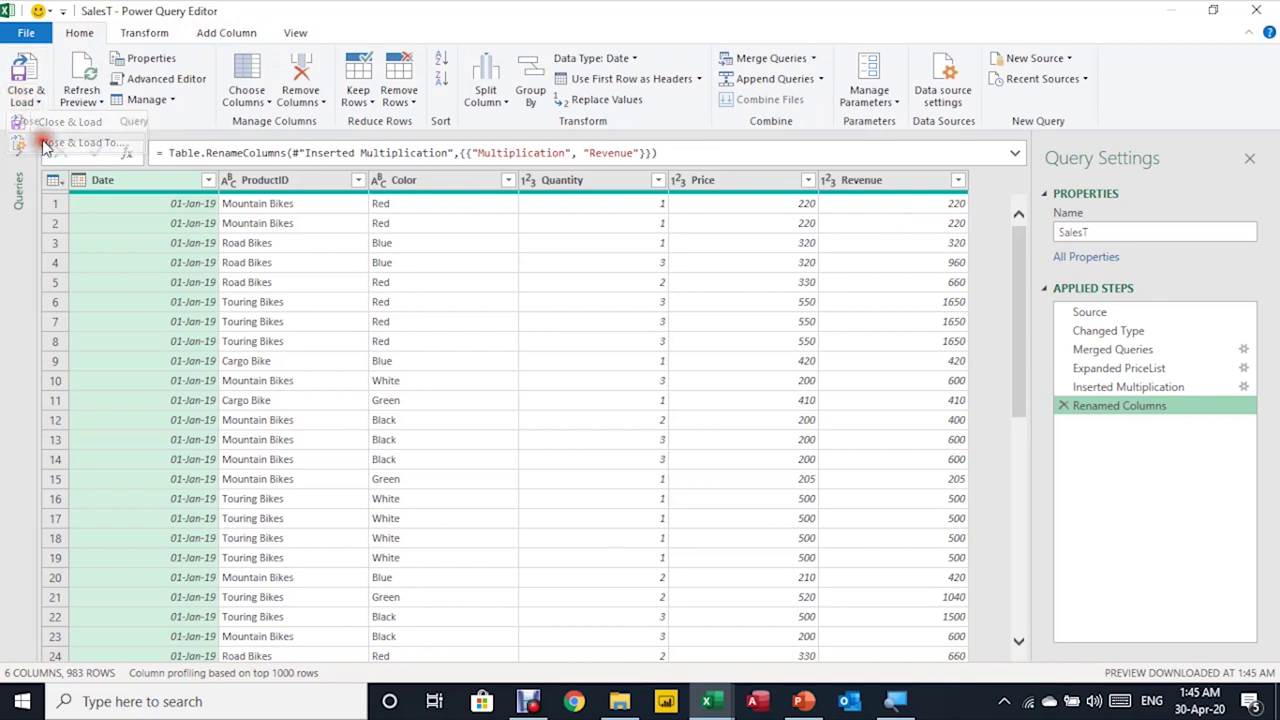
click(38, 125)
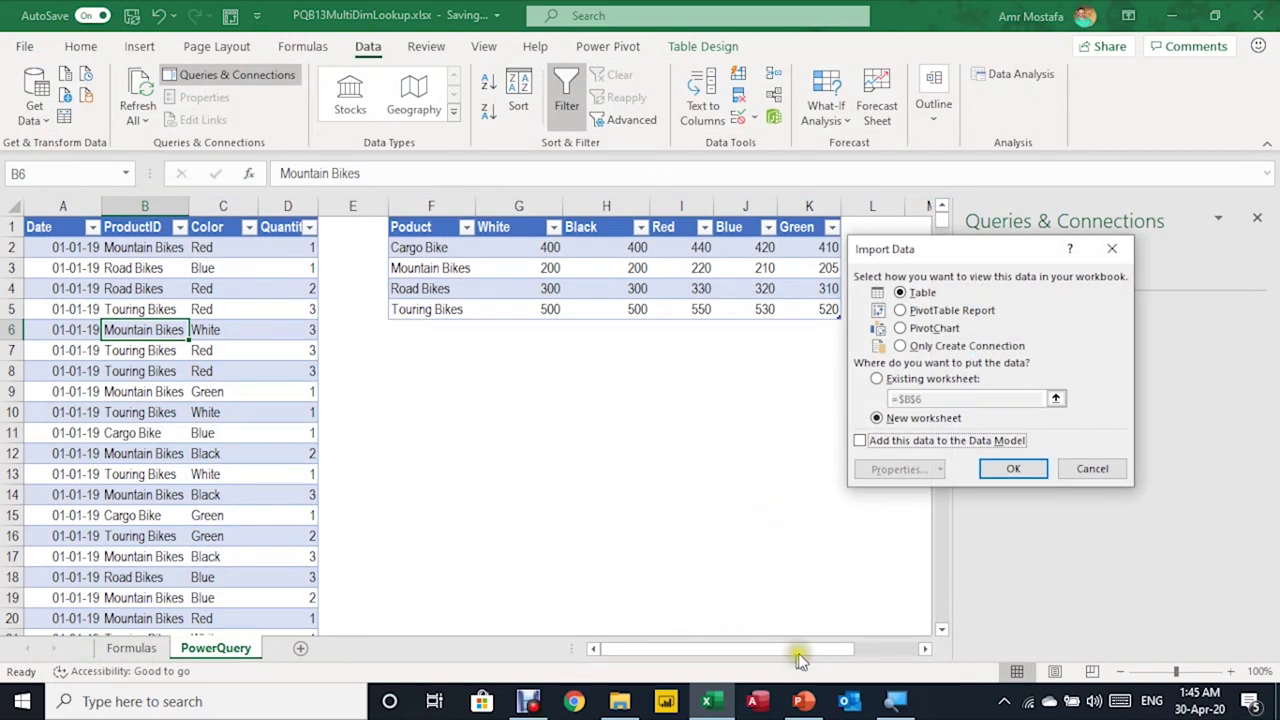
drag(929, 253, 535, 362)
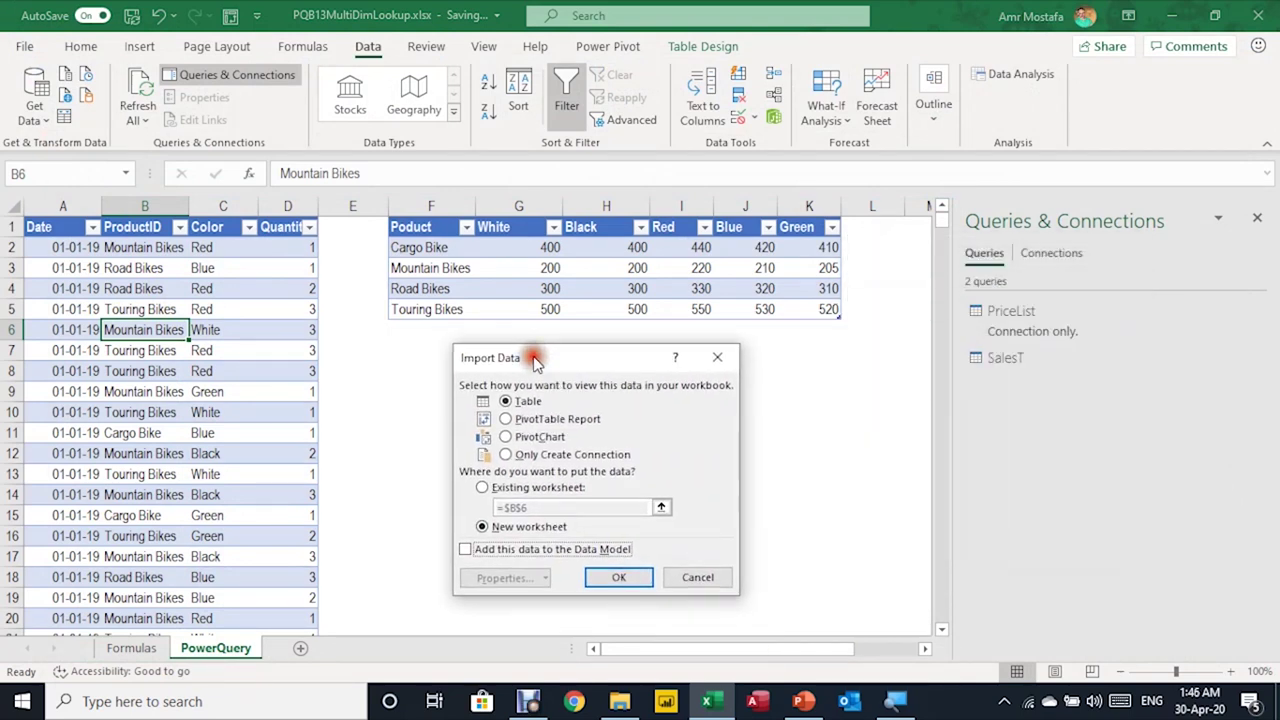
click(503, 489)
click(910, 229)
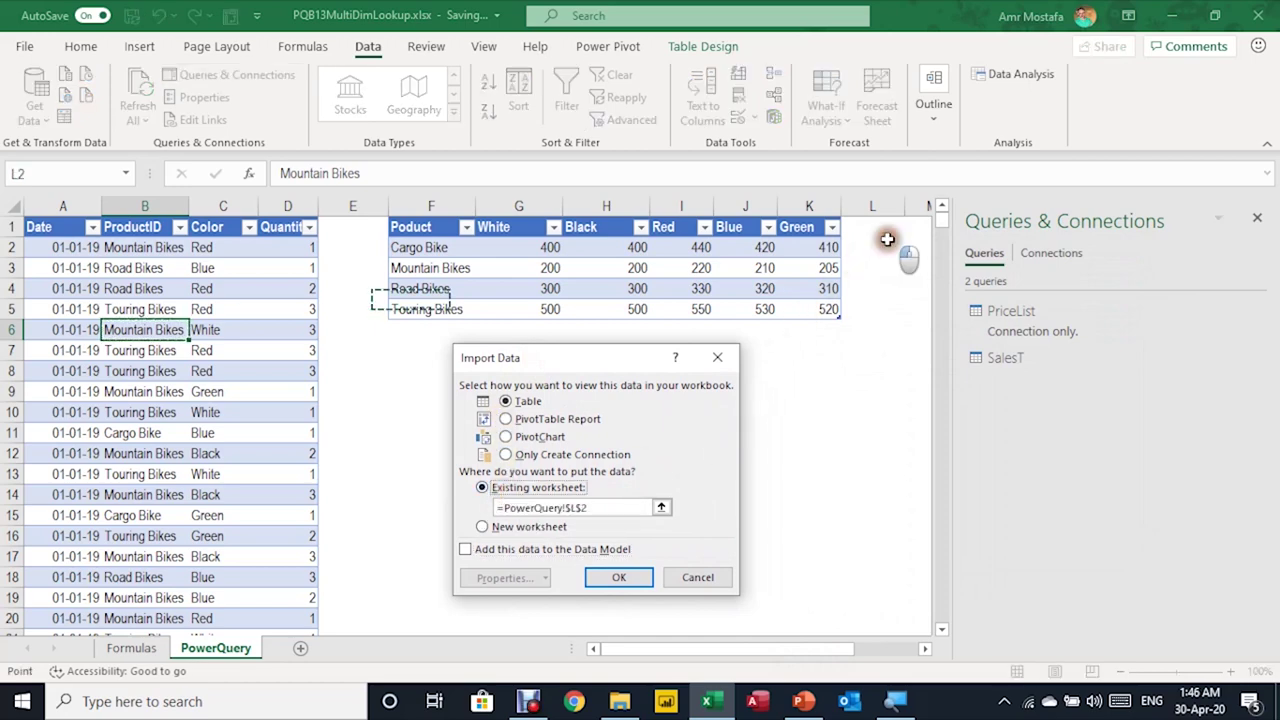
key(Return)
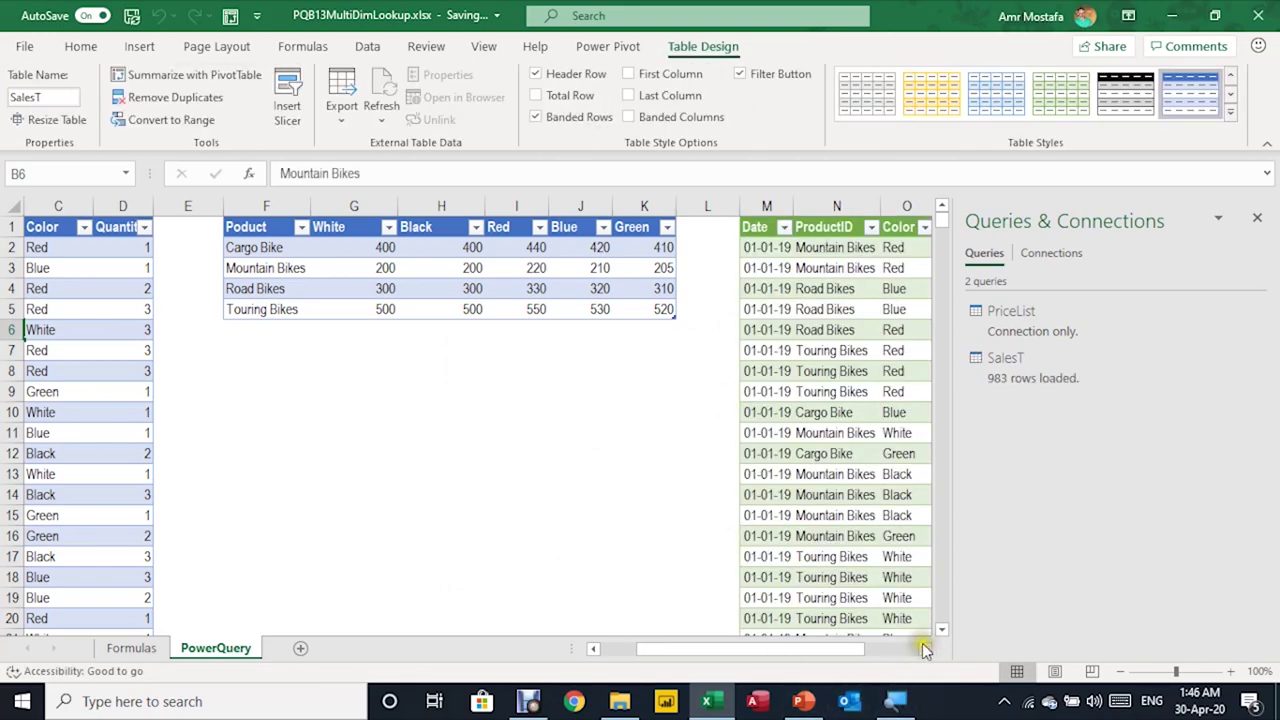
- Examine the loaded table's Price and Revenue columns alongside the original sales table and the color price list
drag(723, 658, 580, 660)
drag(672, 648, 872, 660)
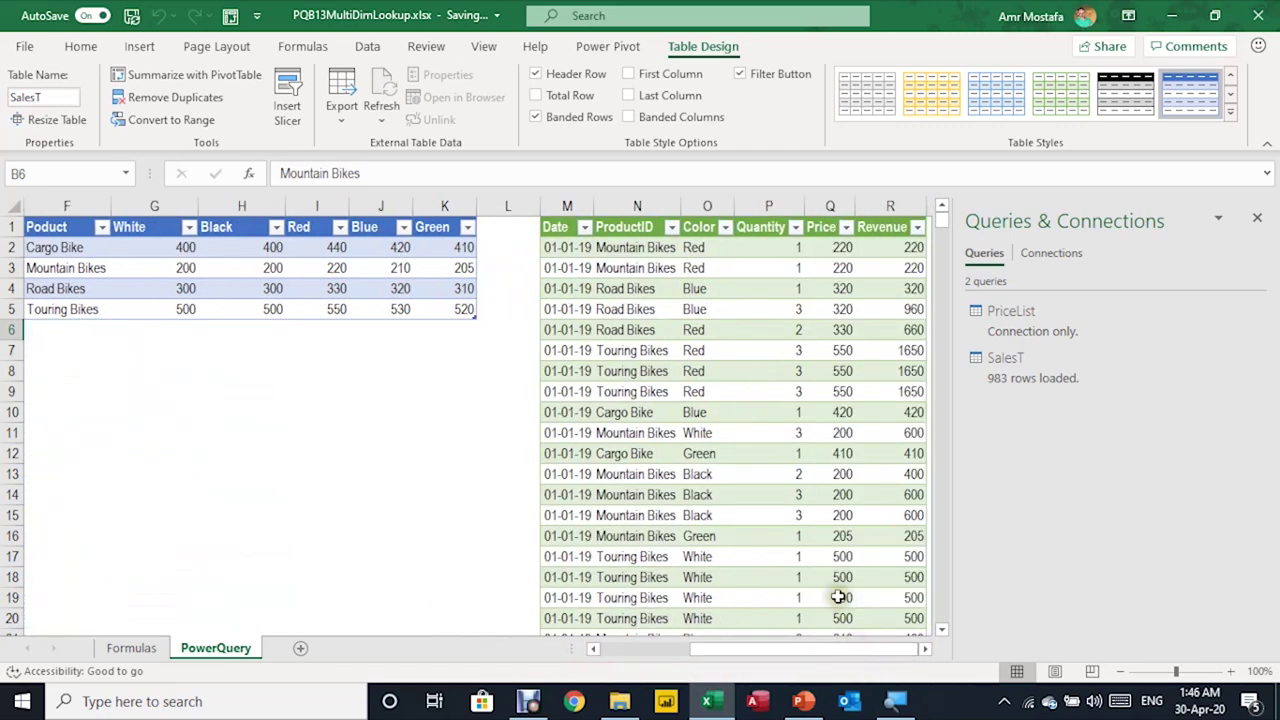
scroll(806, 428, down, 6)
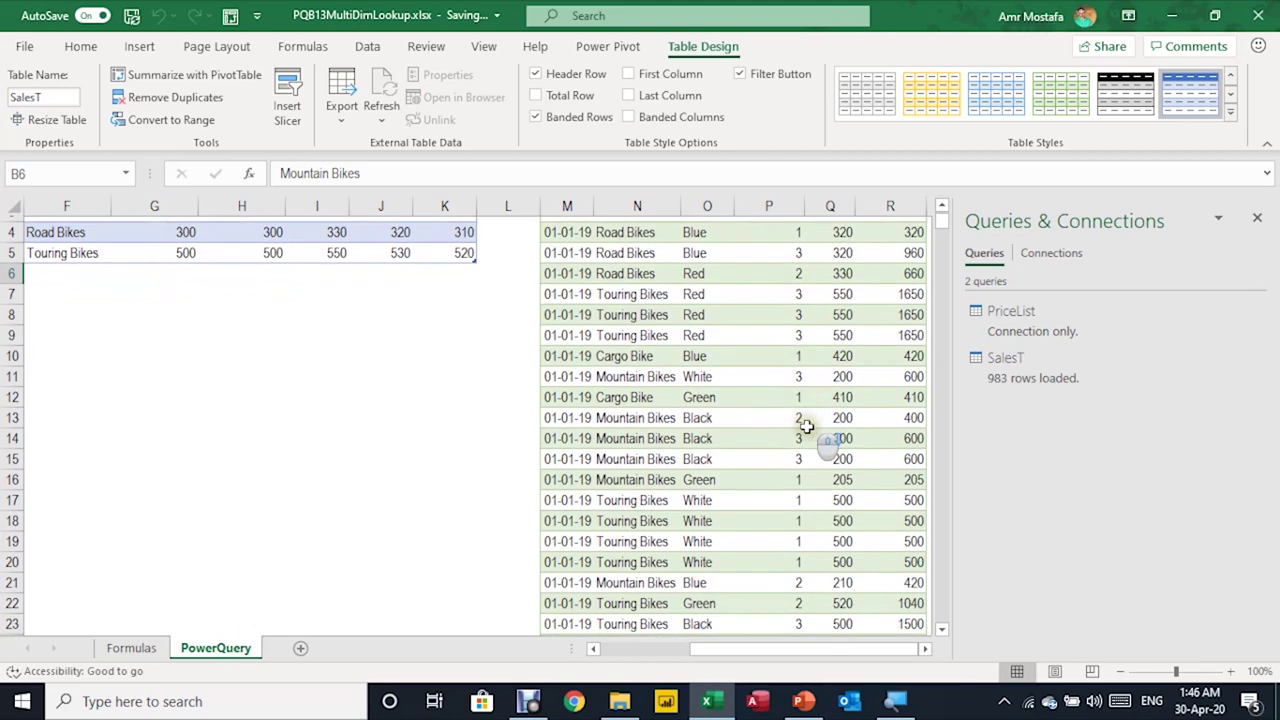
scroll(806, 432, up, 6)
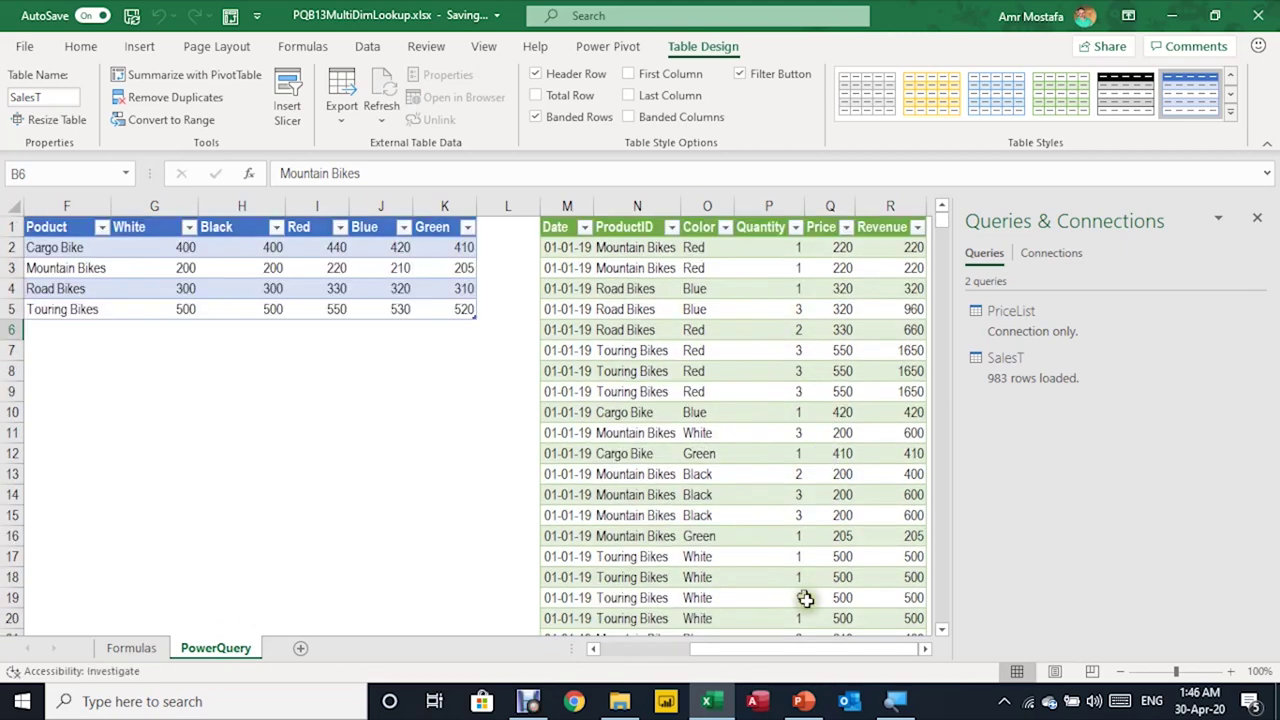
drag(812, 652, 337, 334)
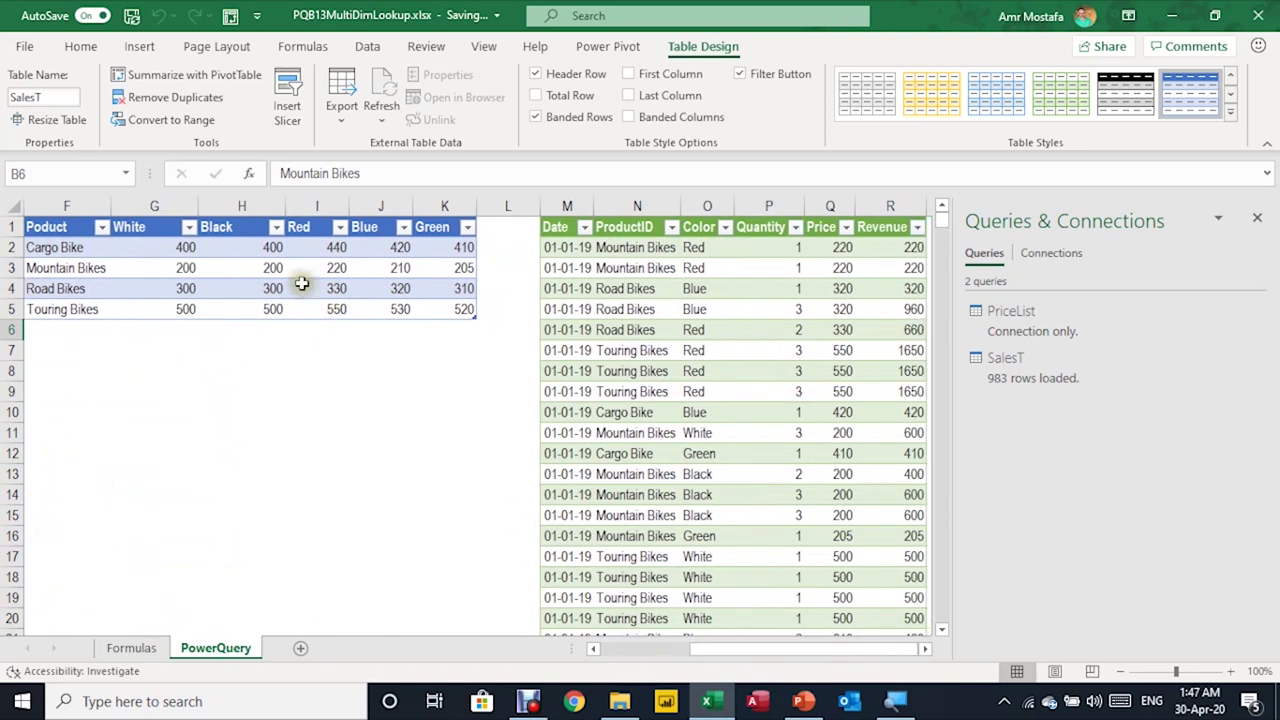
drag(720, 652, 680, 652)
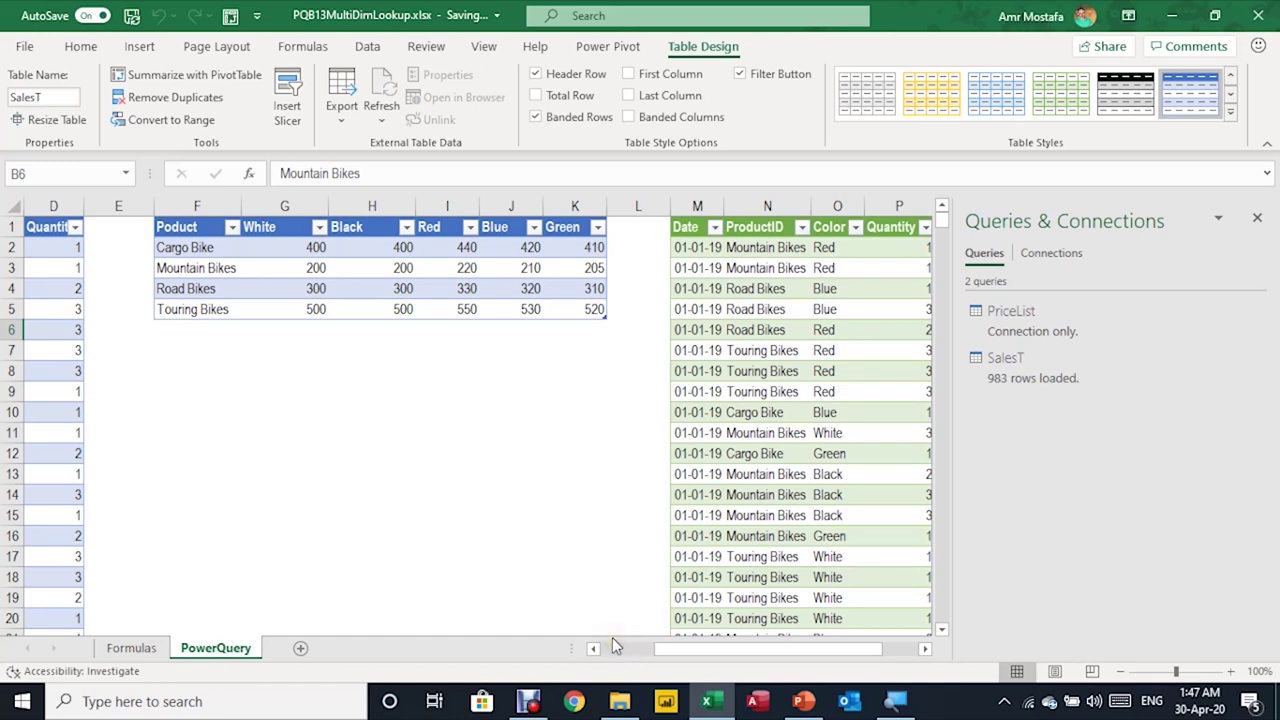
drag(690, 650, 811, 651)
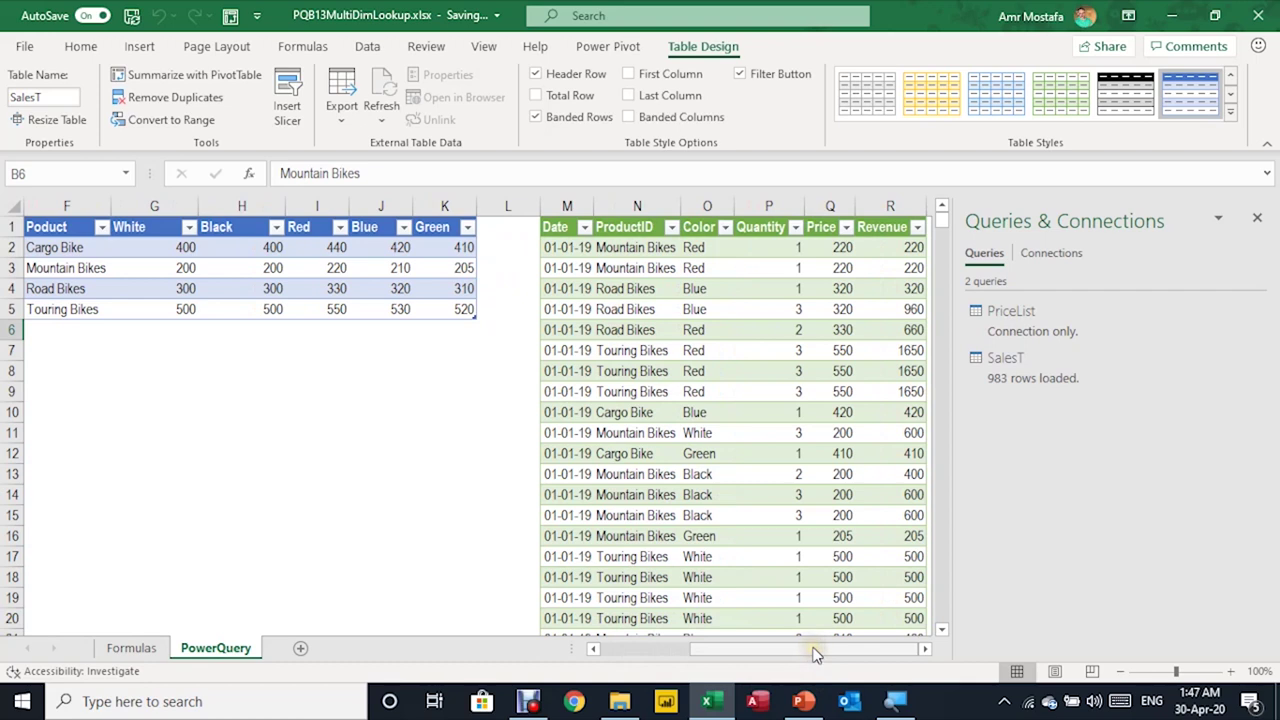